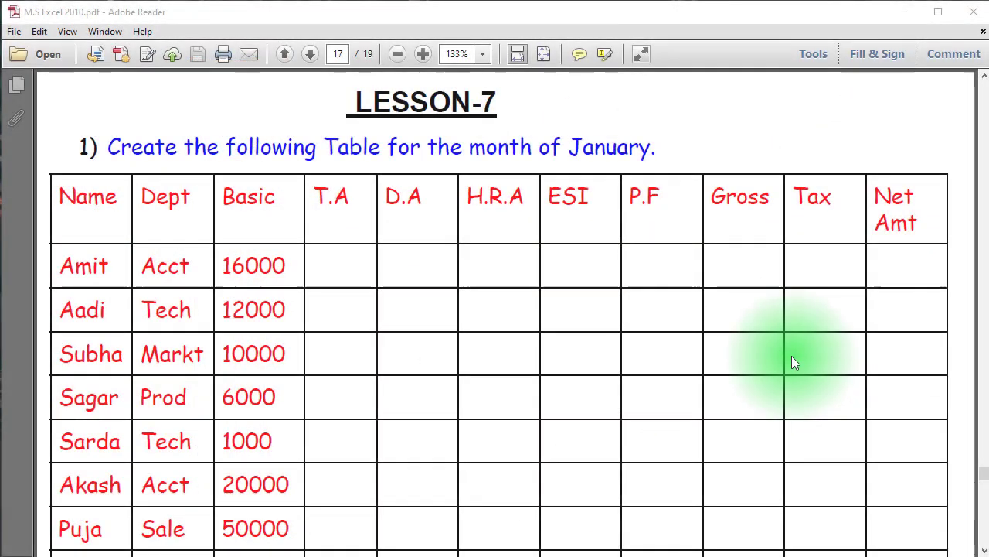
# Step: Read page 17's Lesson-7 salary table and calculation steps, then return to the Excel sheet
pyautogui.scroll(-1, 792, 356)
pyautogui.scroll(2, 792, 358)
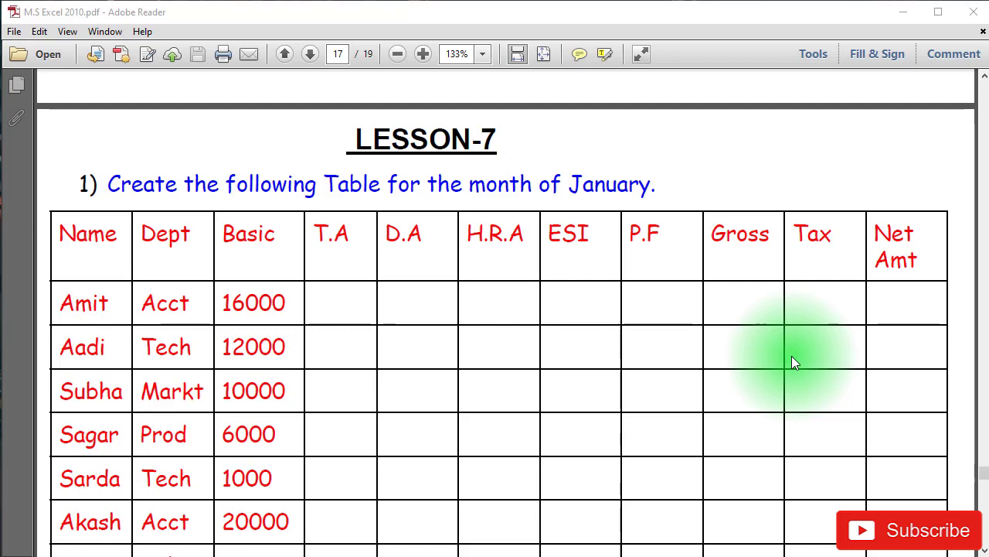
pyautogui.scroll(-1, 791, 360)
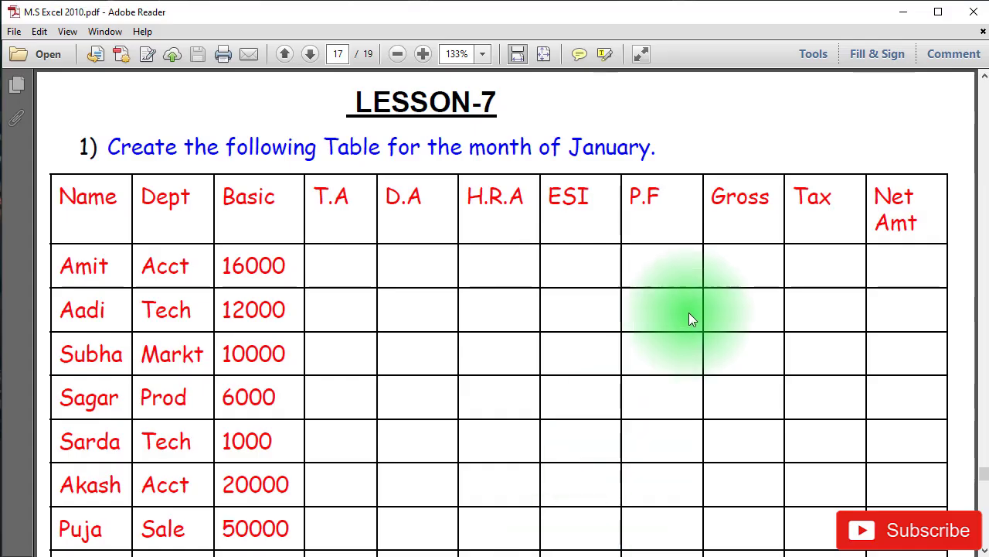
pyautogui.scroll(-5, 689, 312)
pyautogui.scroll(-8, 689, 313)
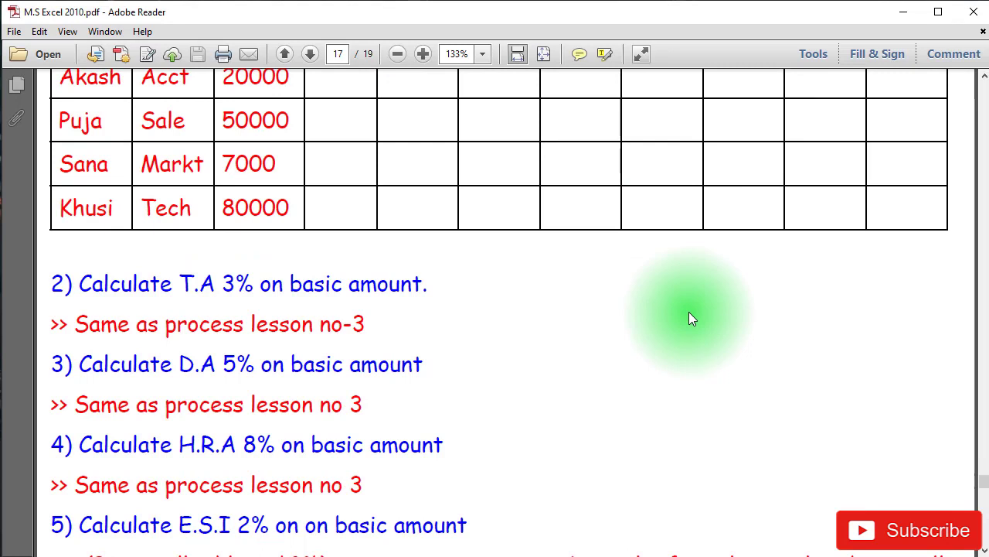
pyautogui.scroll(-2, 691, 318)
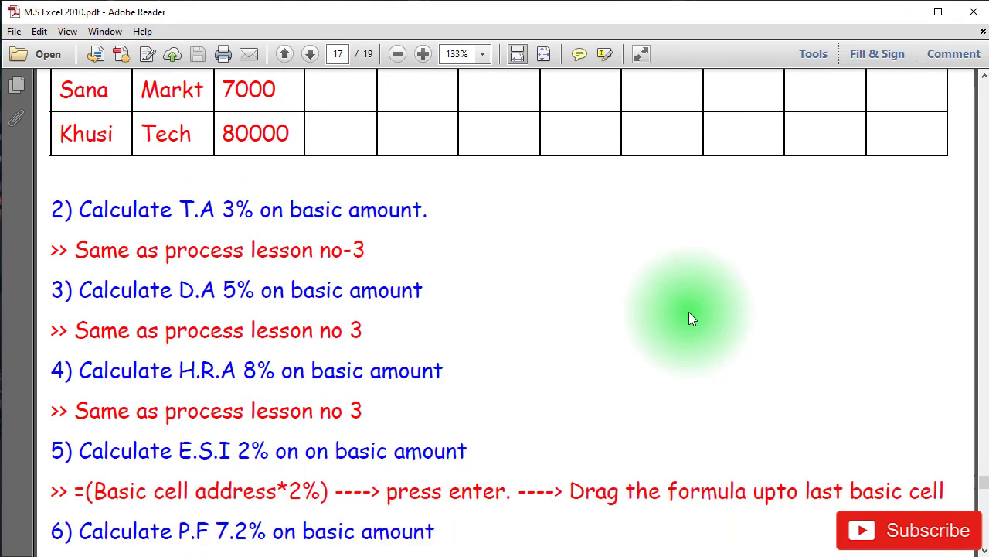
pyautogui.scroll(-1, 692, 318)
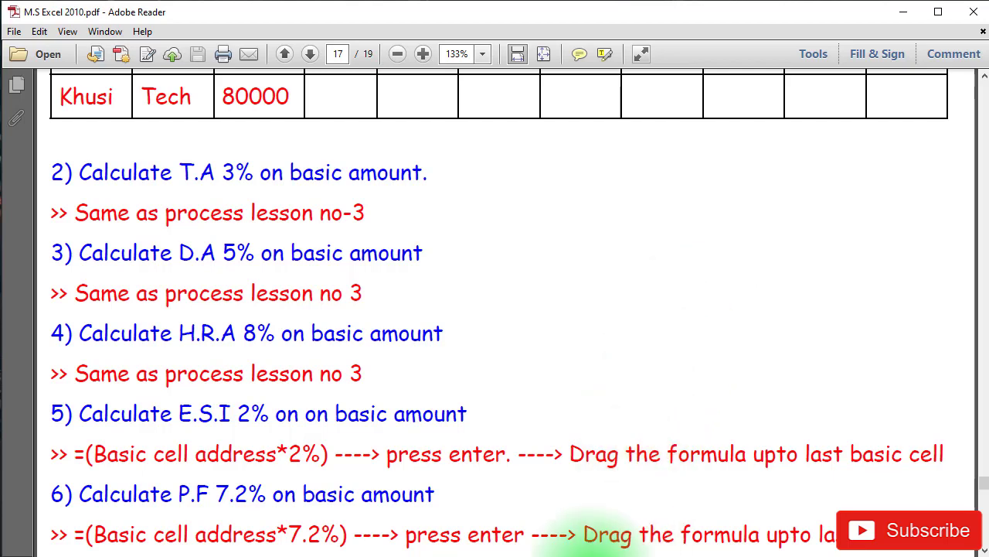
pyautogui.click(591, 537)
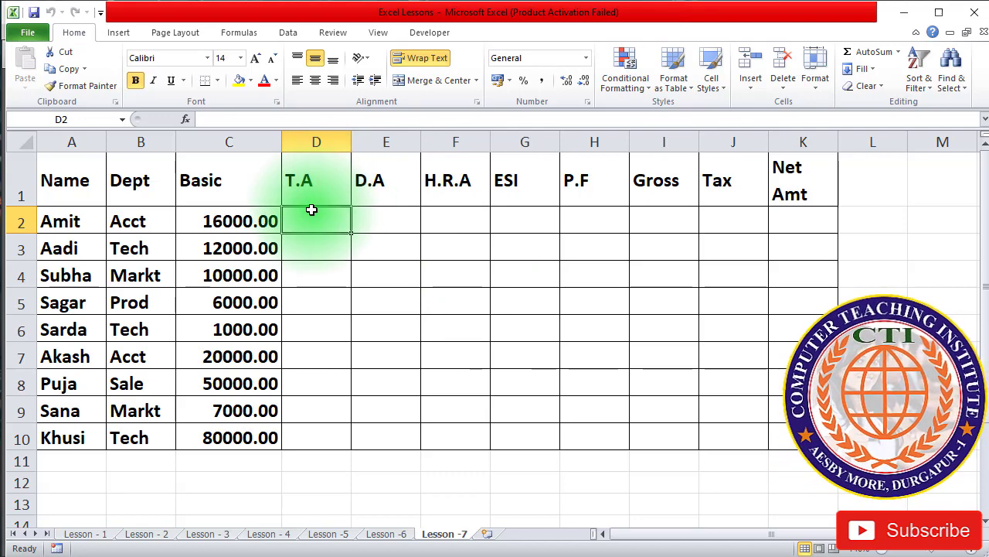
# Step: Enter =(C2*3%) in D2 and fill the T.A formula down to D10
pyautogui.write('=(')
pyautogui.click(222, 215)
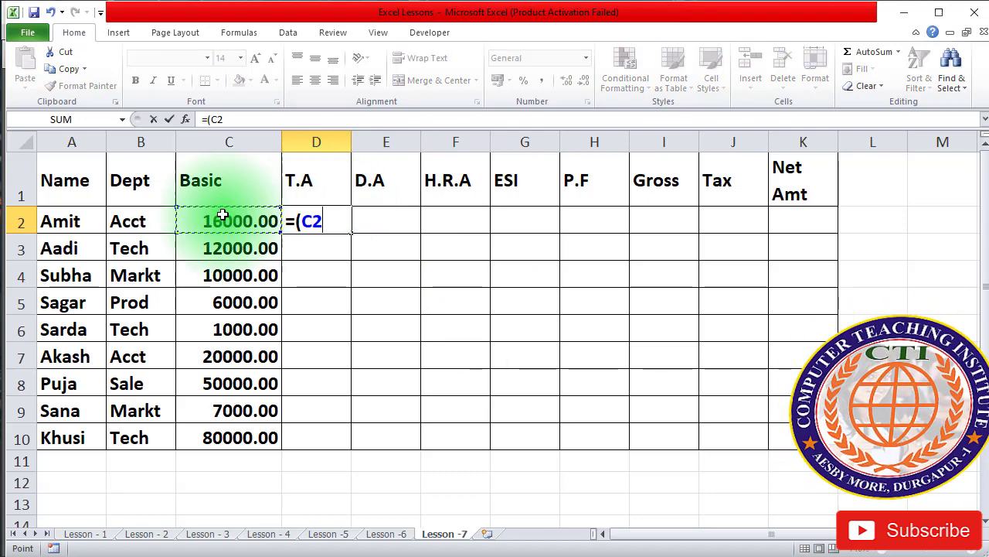
pyautogui.write('*3%')
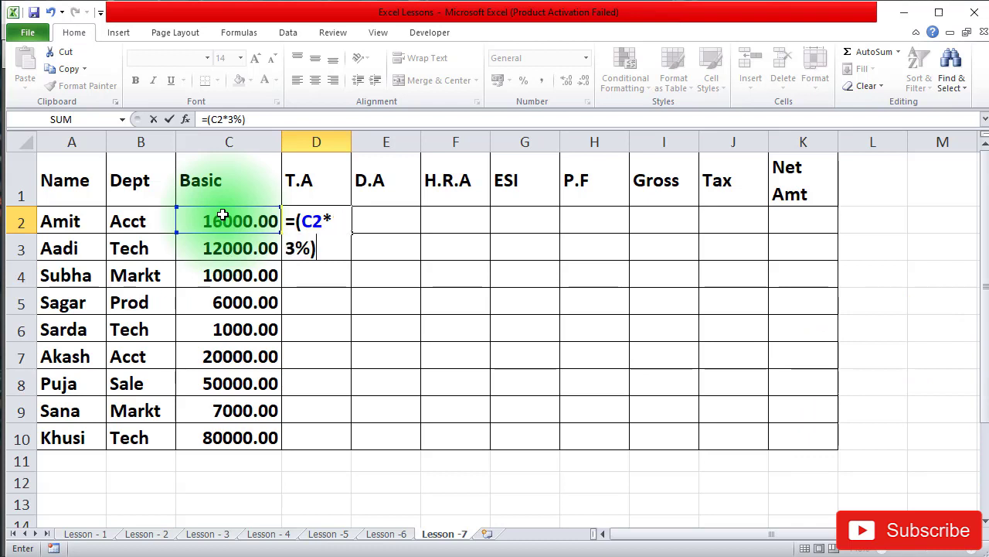
pyautogui.press('Return')
pyautogui.click(345, 232)
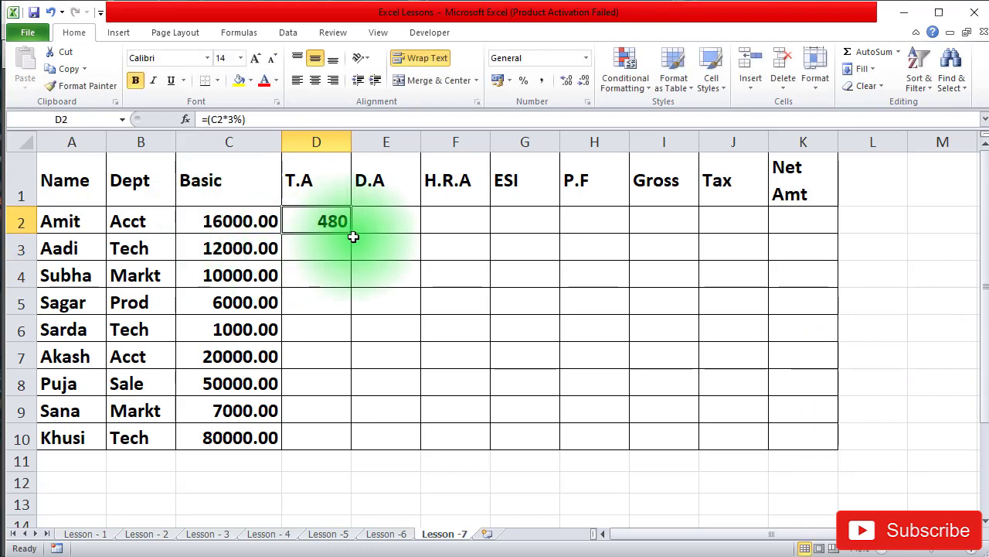
pyautogui.moveTo(355, 234); pyautogui.dragTo(384, 439)
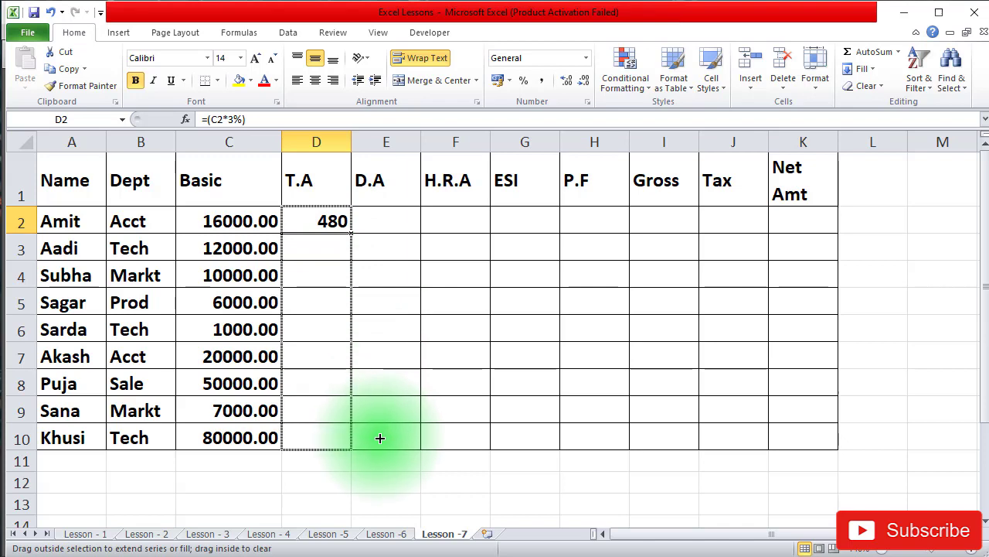
# Step: Enter =(C2*5%) in E2, fill D.A down to E10, and go back to the PDF
pyautogui.click(383, 222)
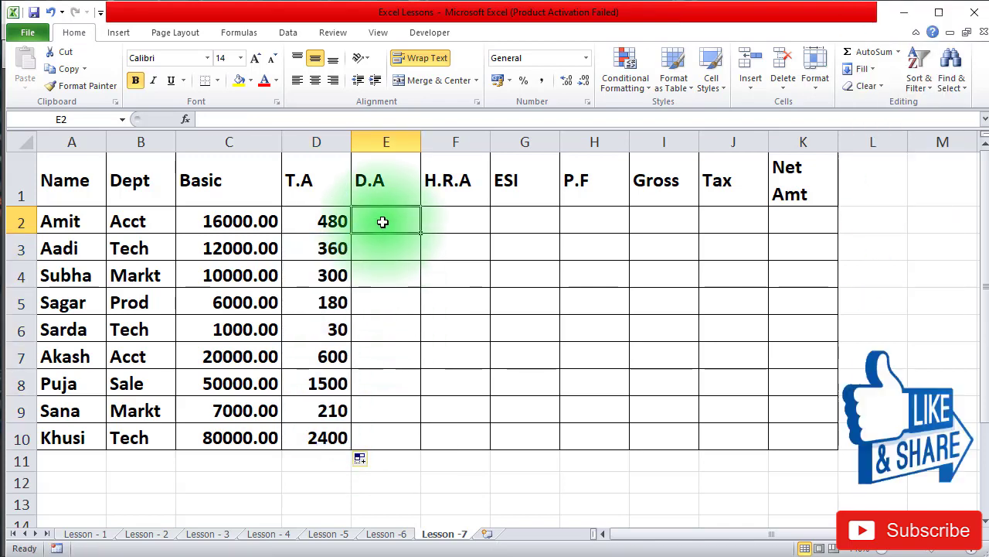
pyautogui.write('=(')
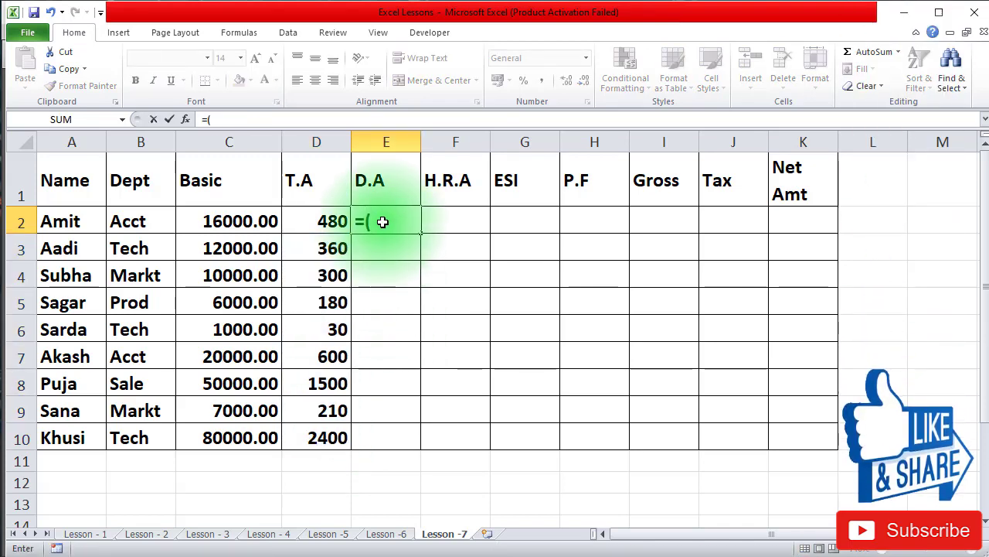
pyautogui.click(236, 222)
pyautogui.write('*')
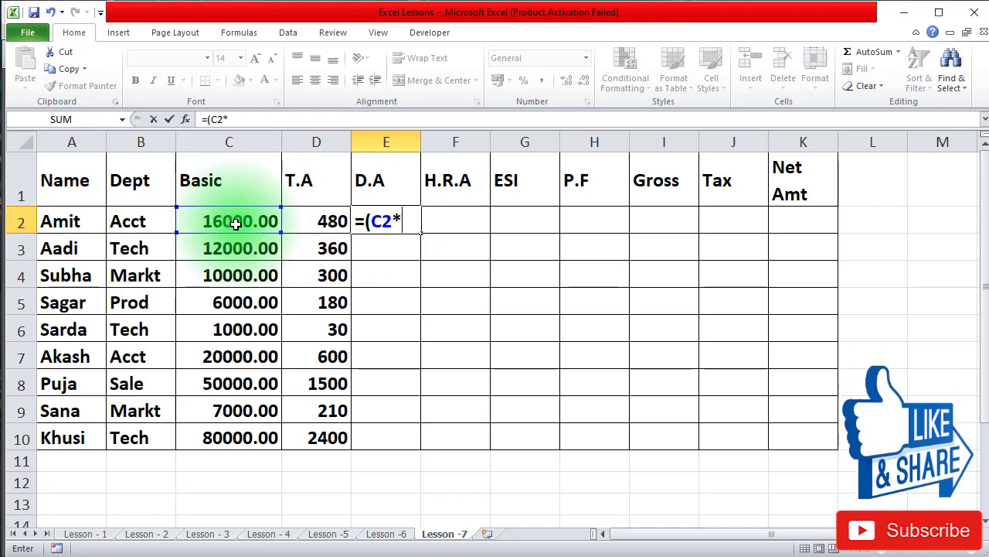
pyautogui.write('5')
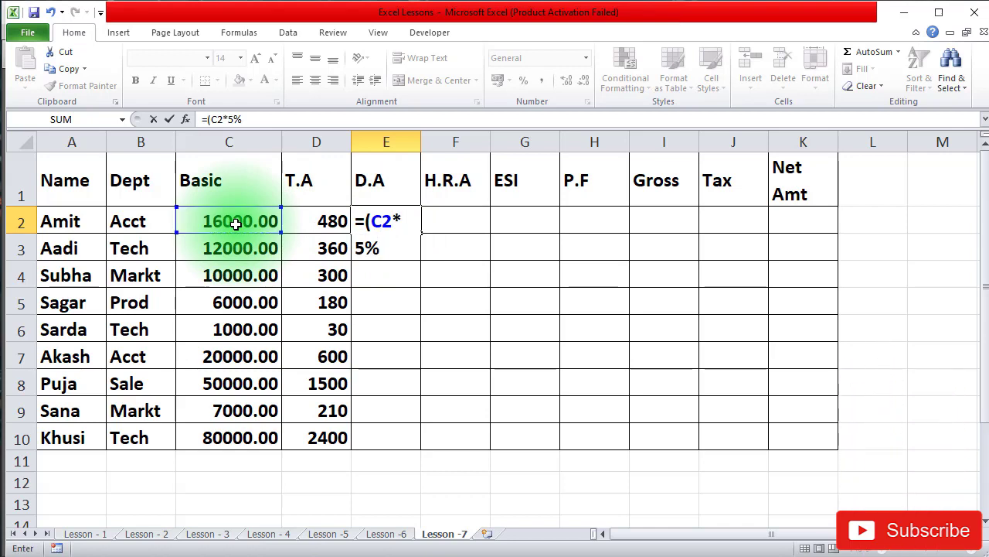
pyautogui.press('Return')
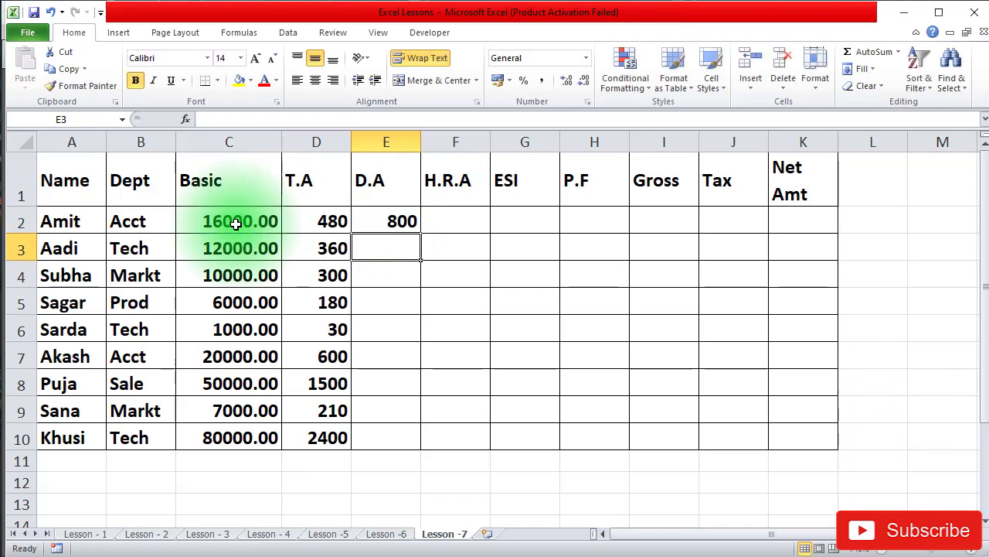
pyautogui.click(386, 222)
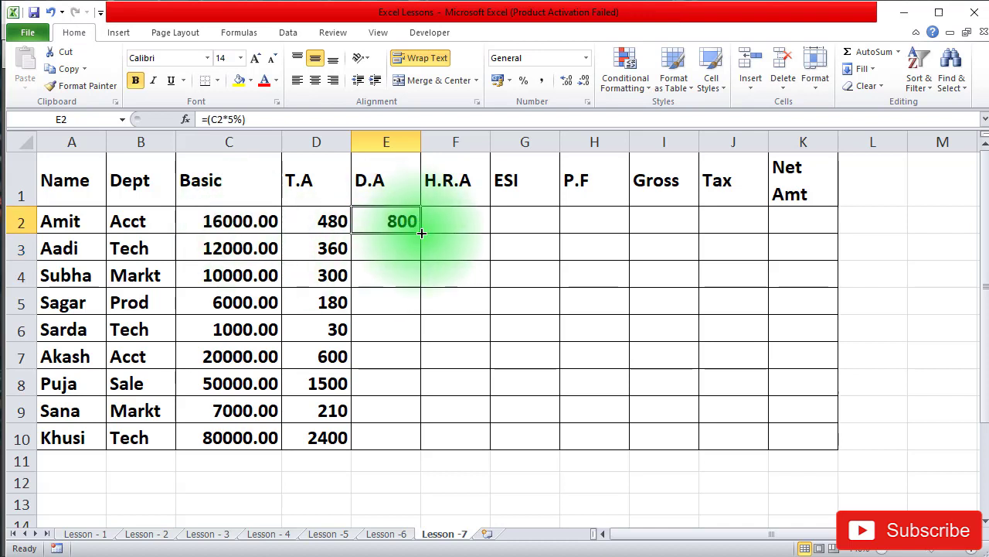
pyautogui.moveTo(421, 233); pyautogui.dragTo(416, 418)
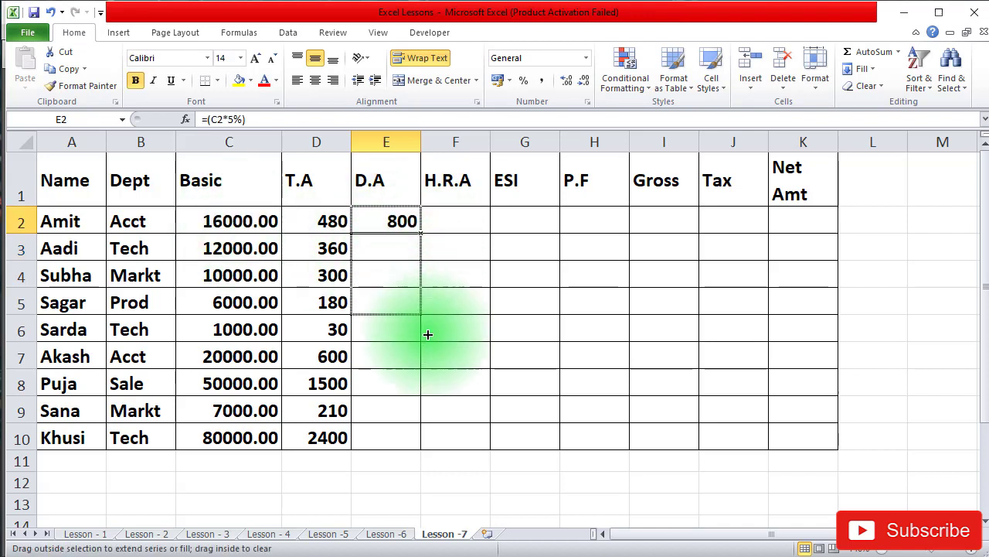
pyautogui.click(453, 221)
pyautogui.click(556, 545)
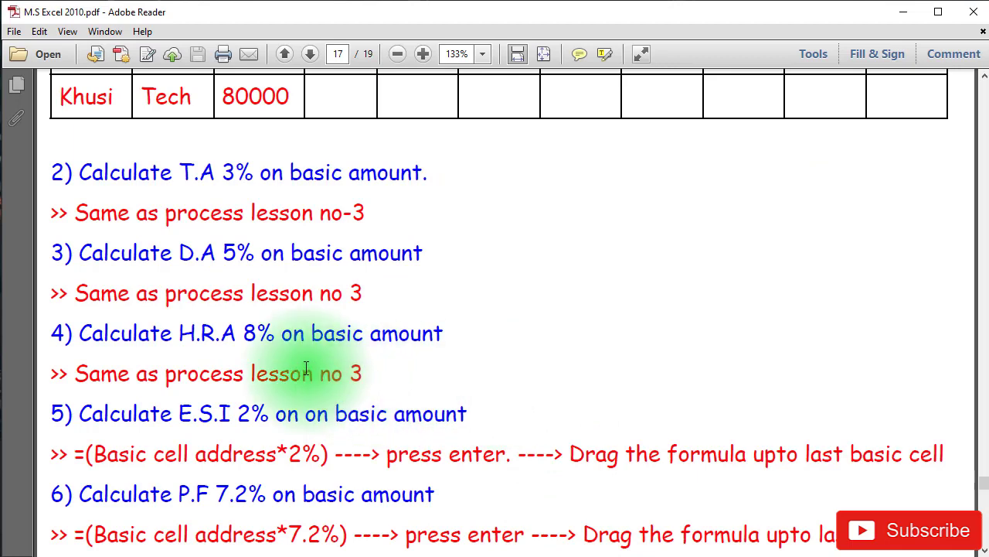
# Step: Fill H.R.A in F2:F10 with 8% of Basic using =(C2*8%)
pyautogui.click(541, 550)
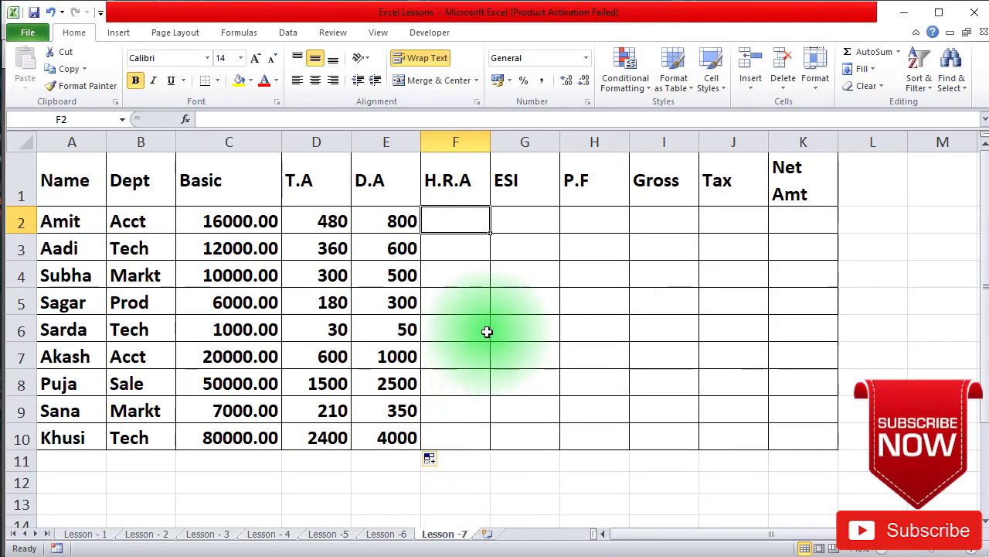
pyautogui.write('=(')
pyautogui.click(241, 221)
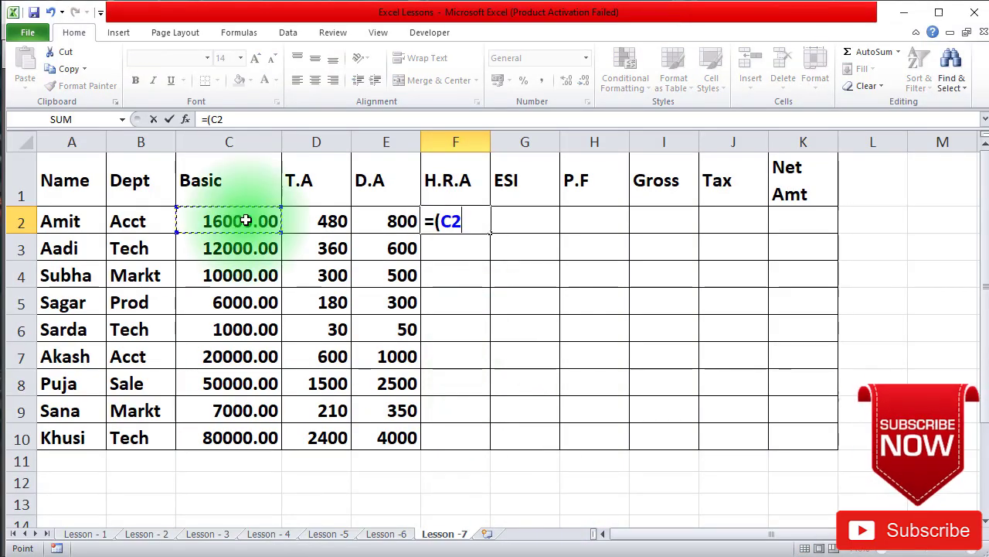
pyautogui.write('*8')
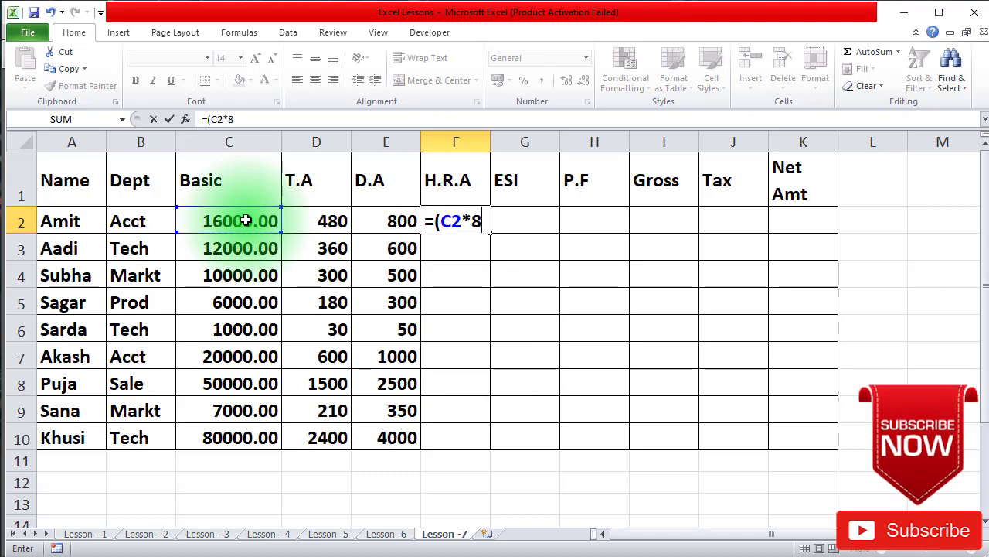
pyautogui.write('%')
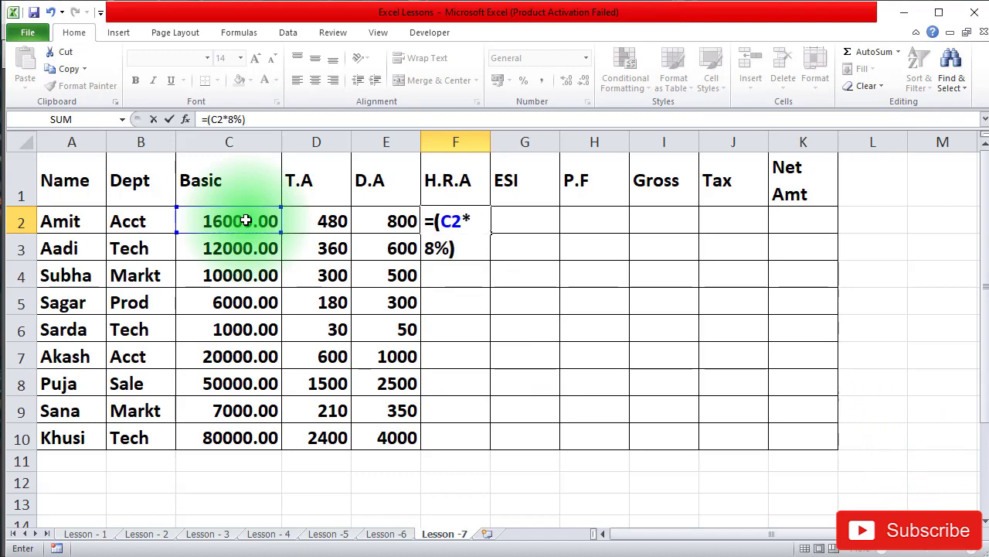
pyautogui.press('Return')
pyautogui.click(463, 223)
pyautogui.moveTo(489, 234); pyautogui.dragTo(503, 437)
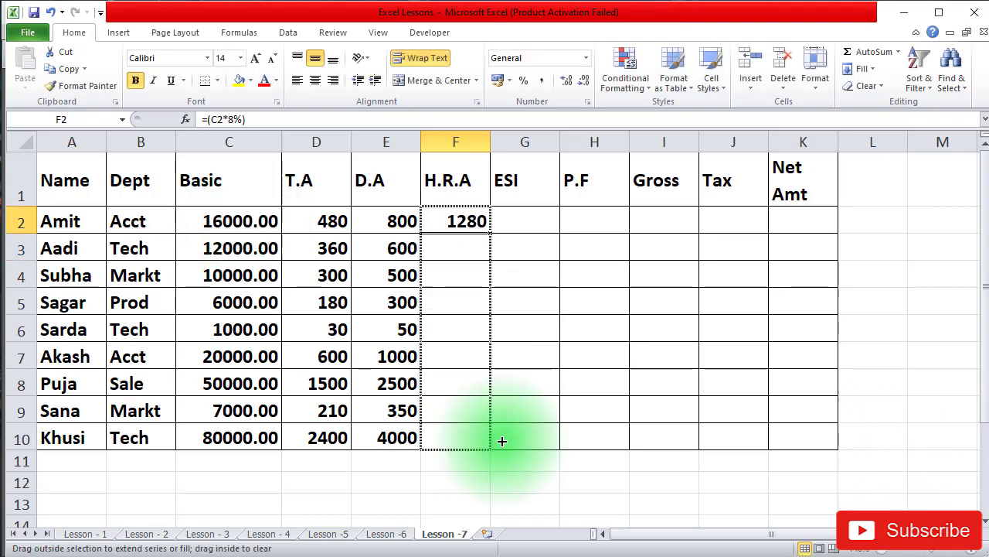
# Step: Fill ESI in G2:G10 with 2% of Basic
pyautogui.click(533, 224)
pyautogui.write('=')
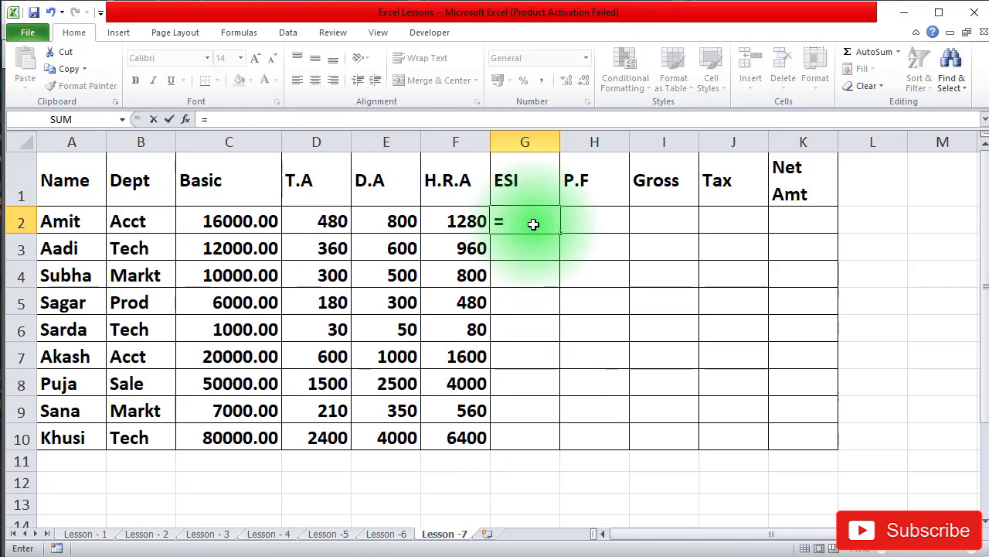
pyautogui.write('(')
pyautogui.click(213, 224)
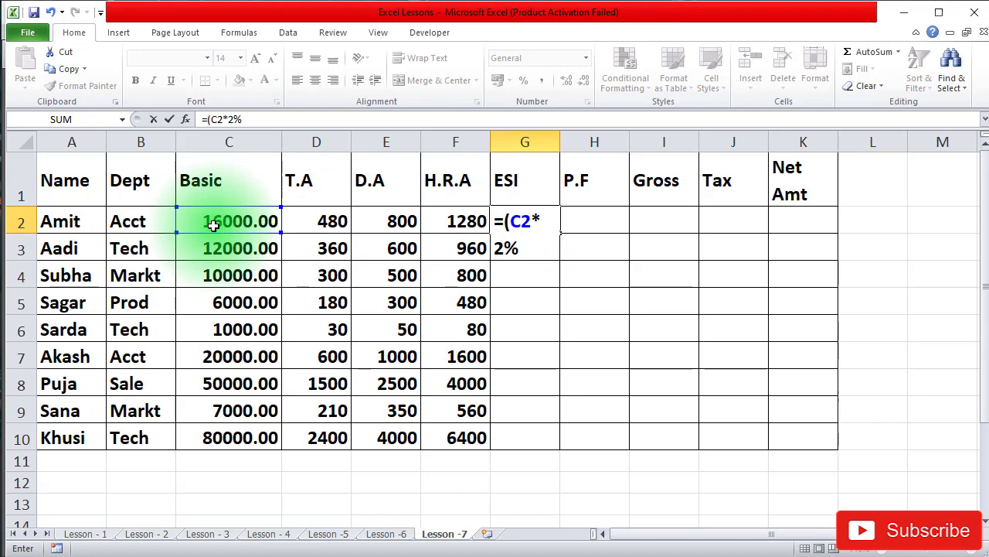
pyautogui.press('Return')
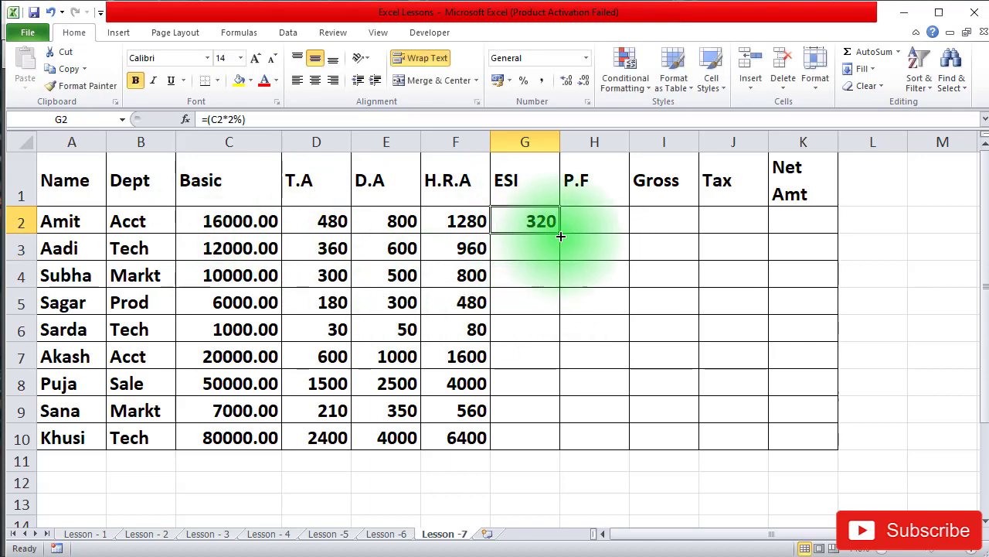
pyautogui.moveTo(560, 236); pyautogui.dragTo(561, 447)
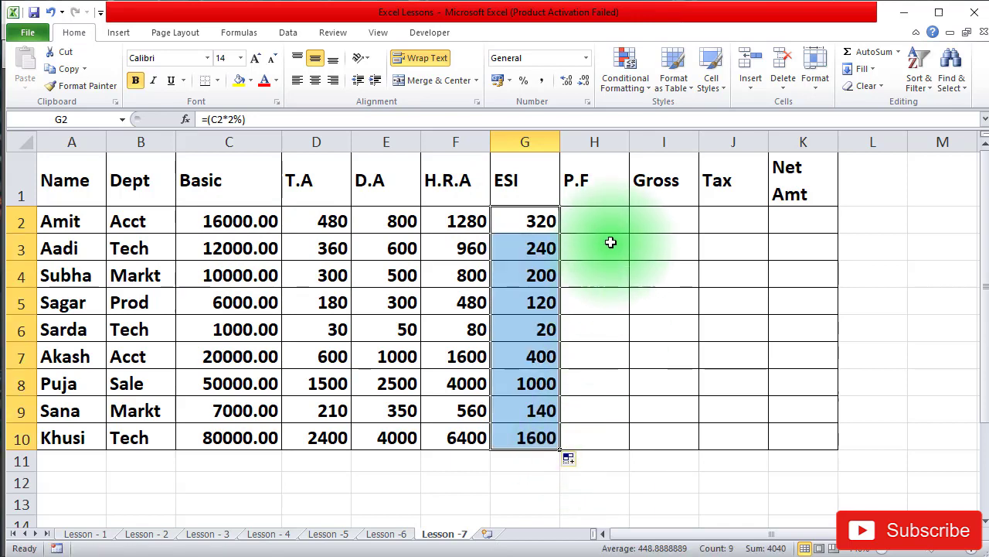
# Step: Fill P.F in H2:H10 with 7.2% of Basic
pyautogui.click(606, 218)
pyautogui.write('=(')
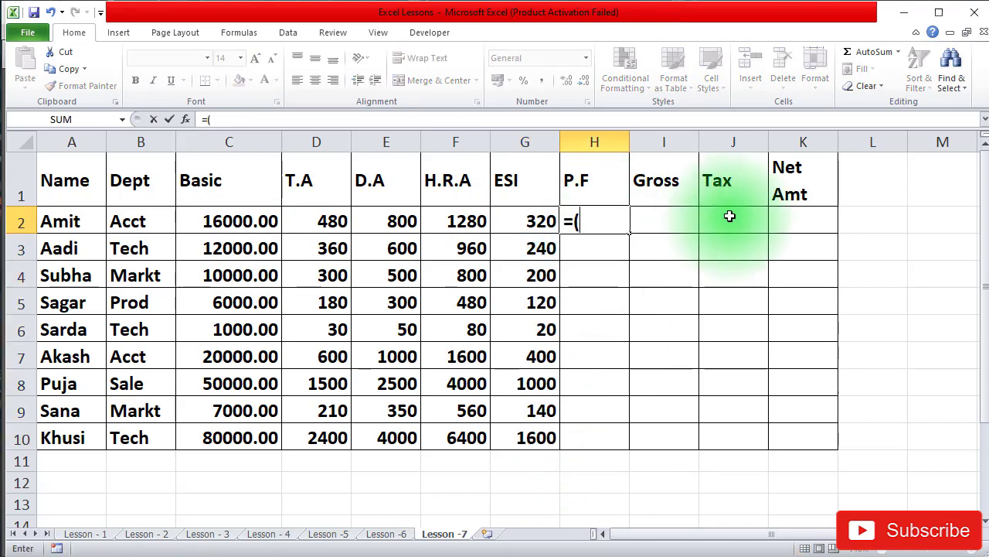
pyautogui.click(241, 218)
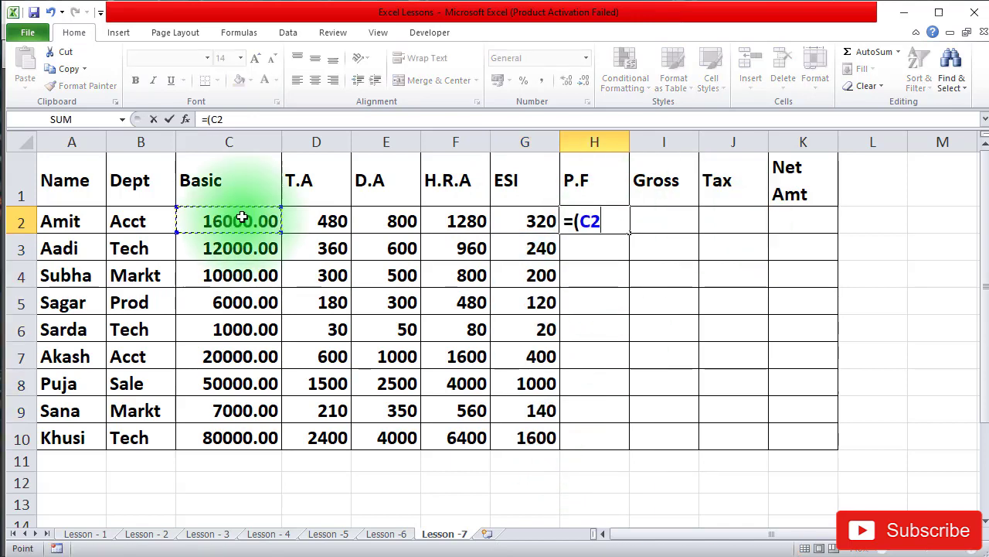
pyautogui.write('.2')
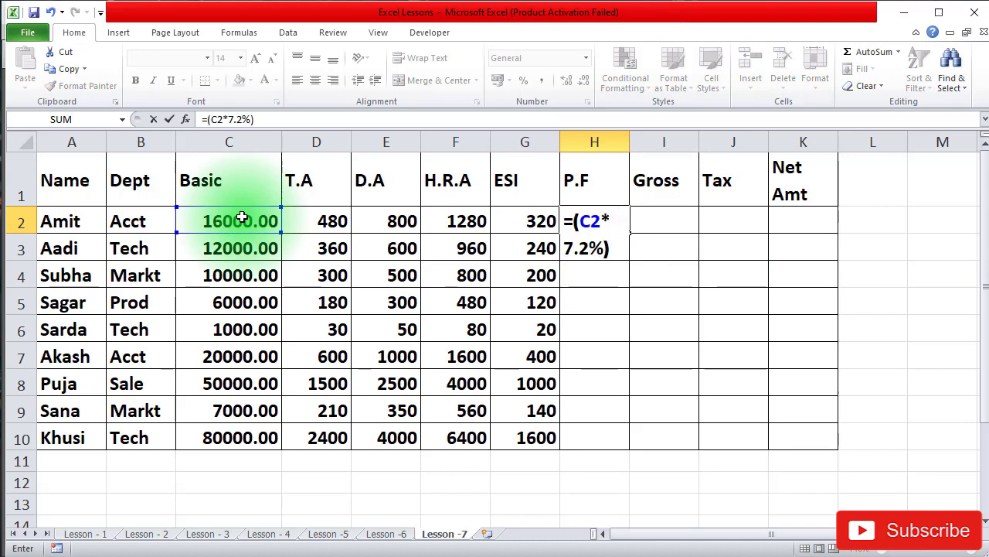
pyautogui.press('Return')
pyautogui.click(591, 221)
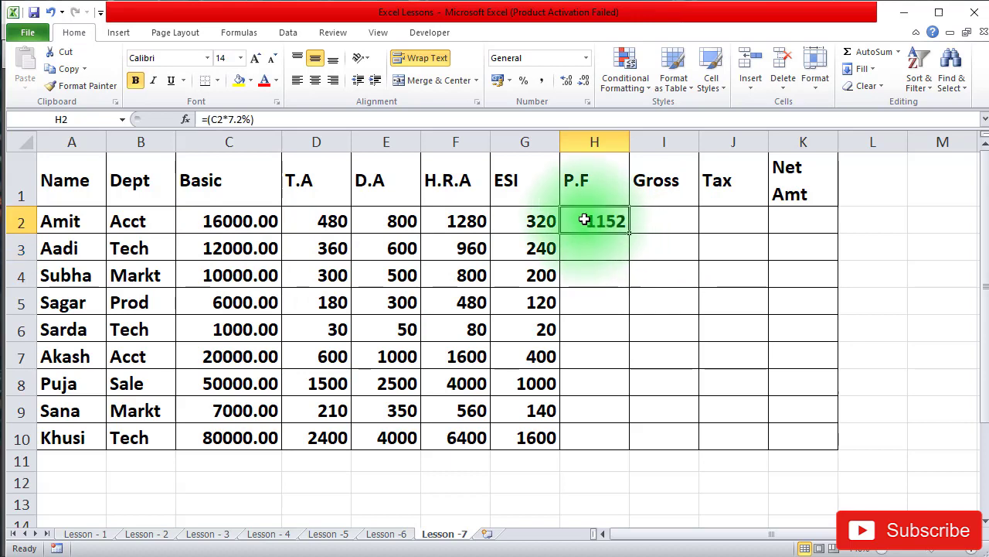
pyautogui.moveTo(630, 233); pyautogui.dragTo(659, 423)
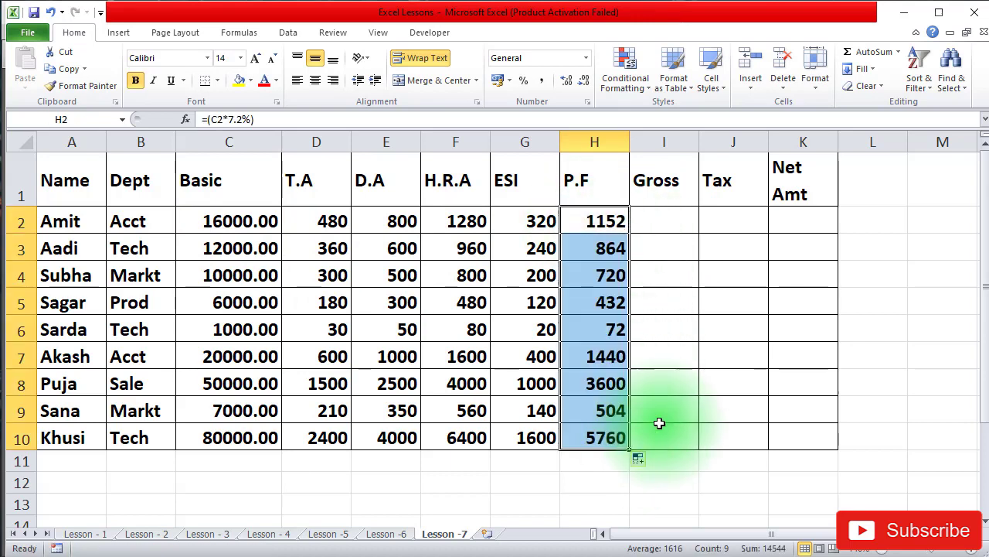
pyautogui.click(661, 223)
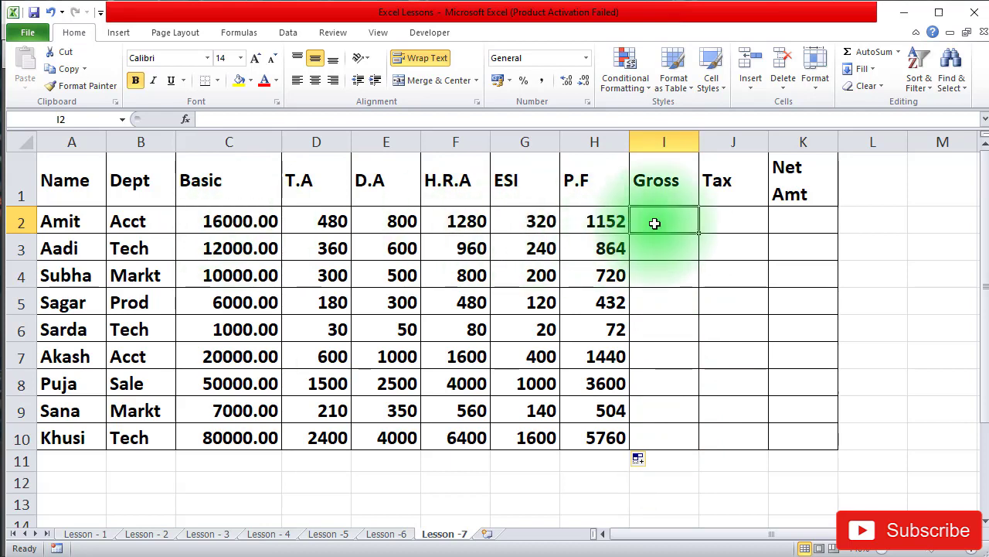
# Step: Review the pay components Basic through ESI and check the P.F formula in H2
pyautogui.moveTo(221, 221); pyautogui.dragTo(550, 224)
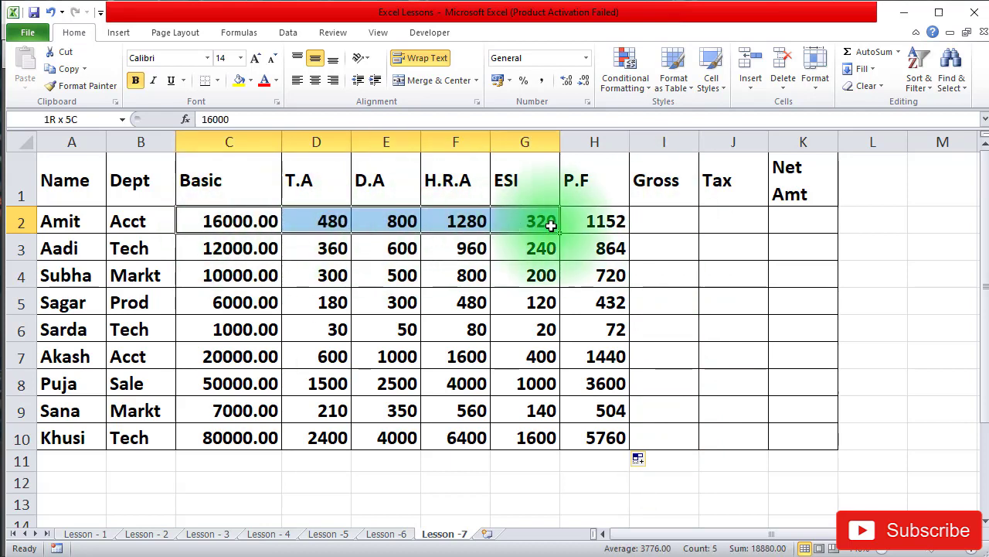
pyautogui.click(666, 219)
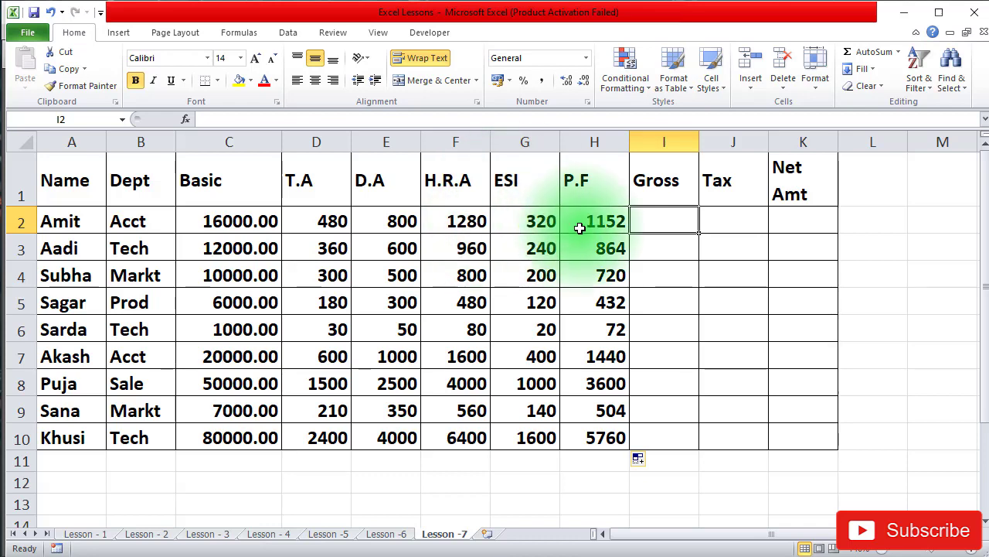
pyautogui.click(541, 222)
pyautogui.click(586, 222)
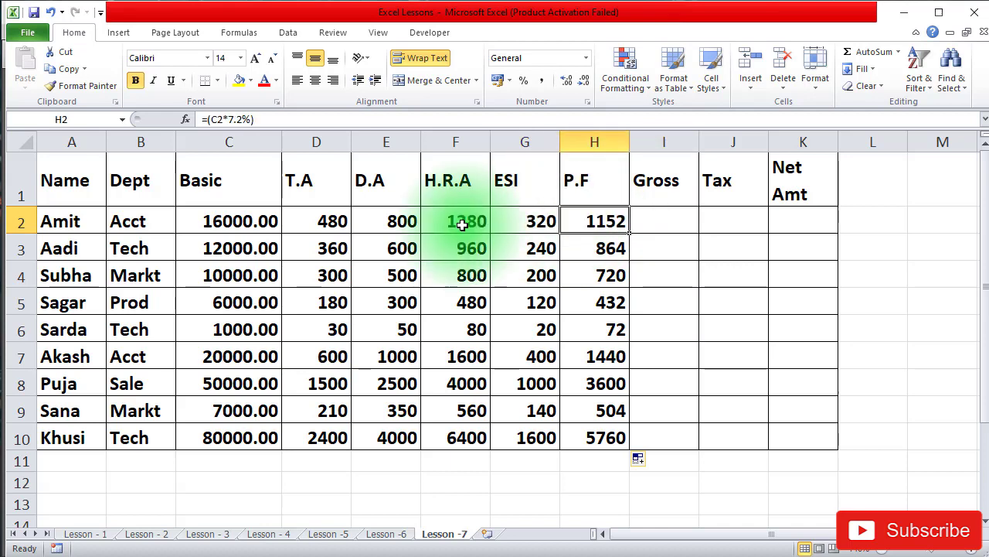
# Step: Enter the Gross formula in I2: Basic + T.A + D.A + H.R.A minus deductions
pyautogui.click(649, 225)
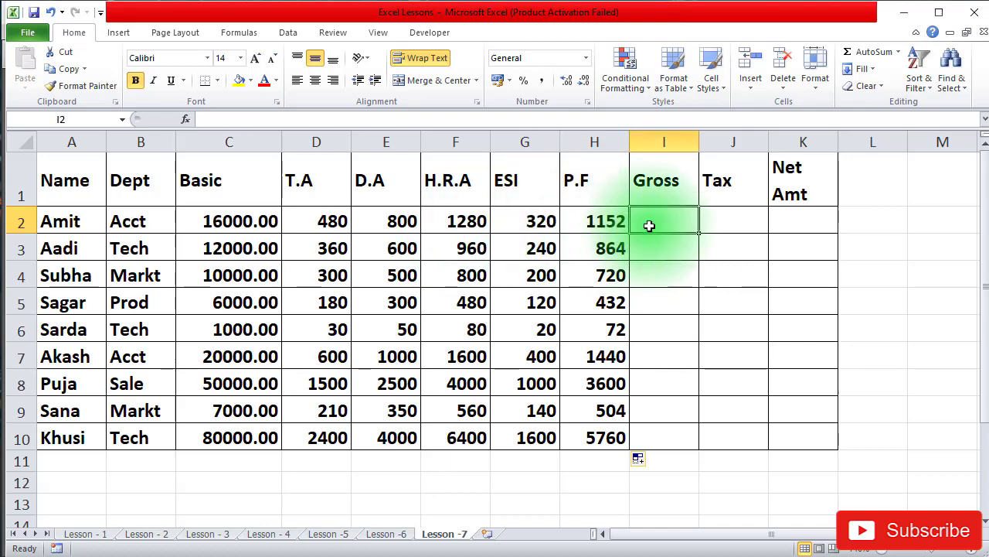
pyautogui.write('=(')
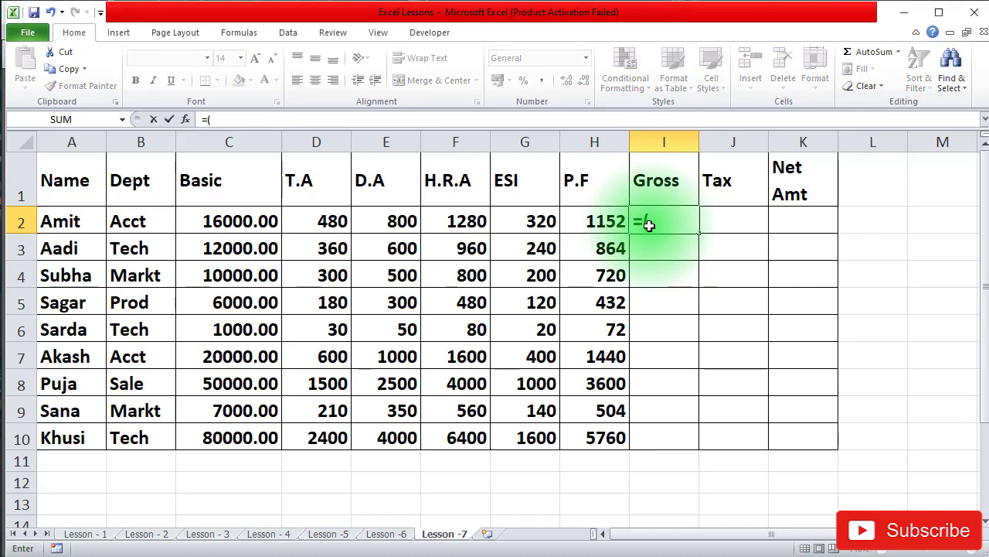
pyautogui.click(241, 219)
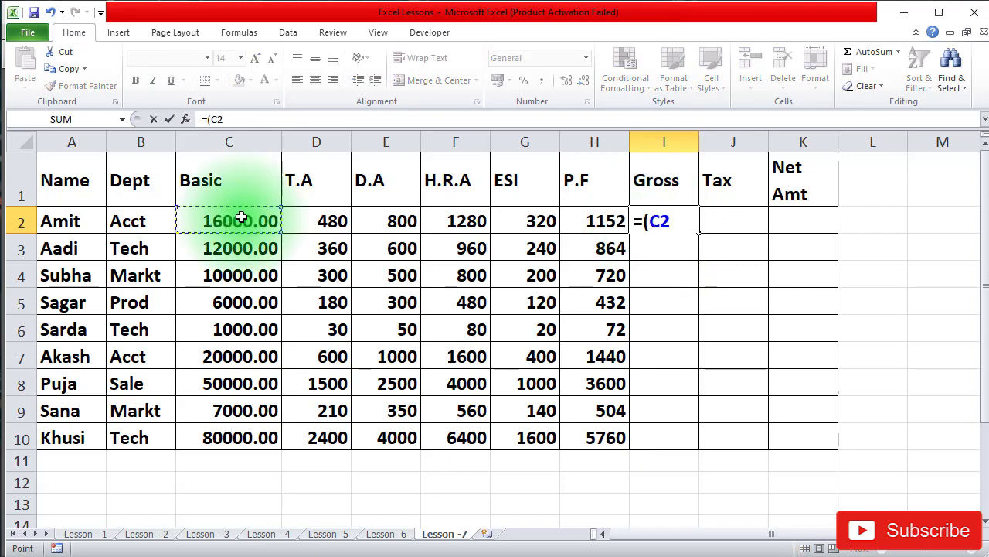
pyautogui.write('+')
pyautogui.click(317, 224)
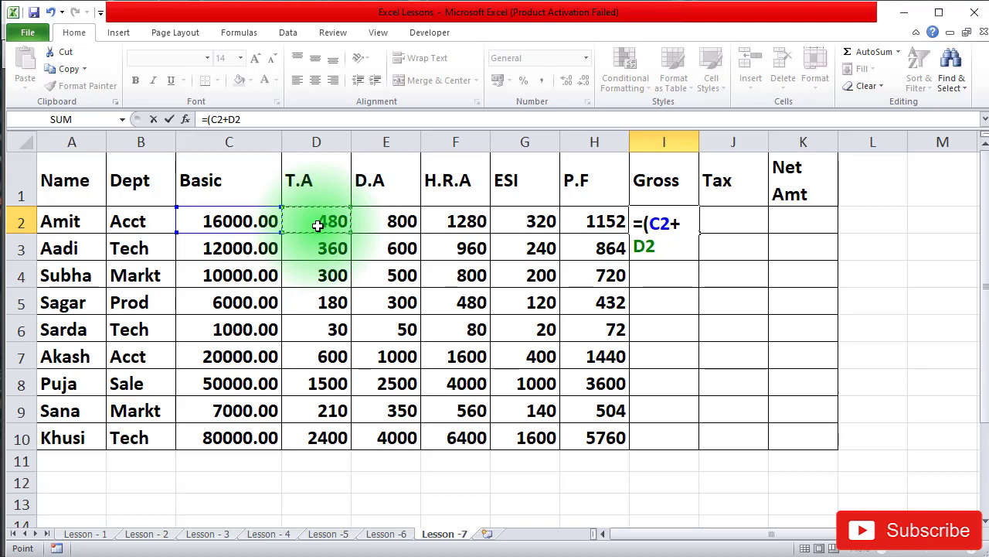
pyautogui.click(390, 220)
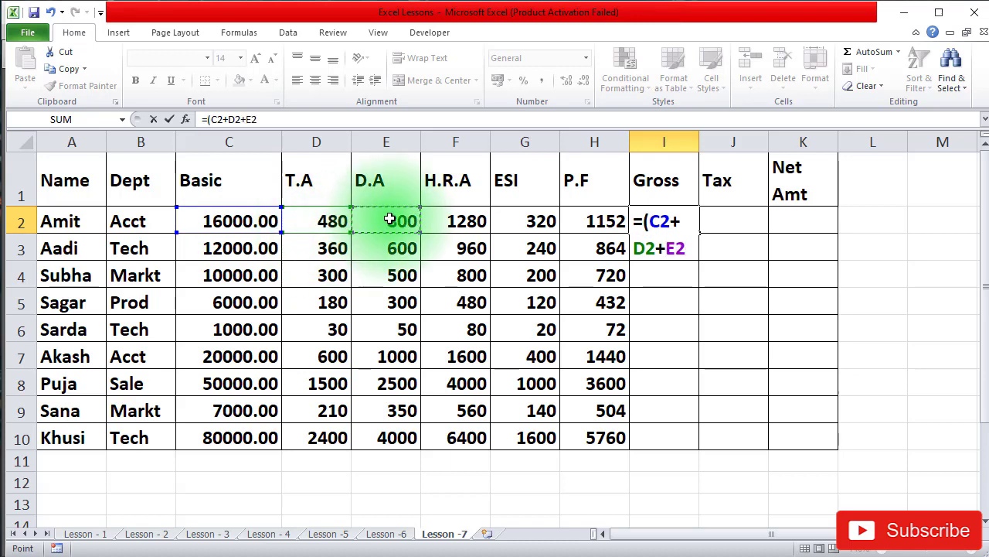
pyautogui.click(435, 220)
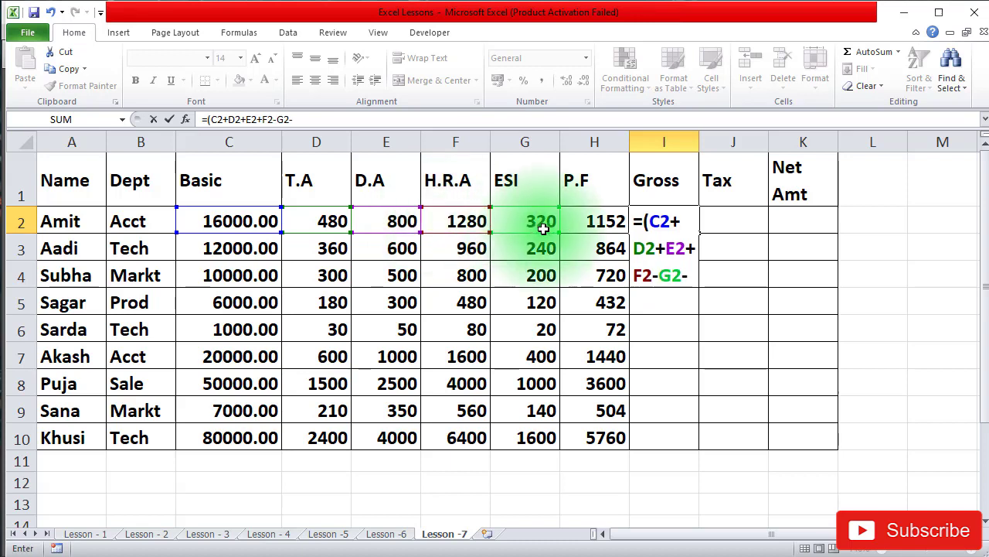
pyautogui.click(583, 225)
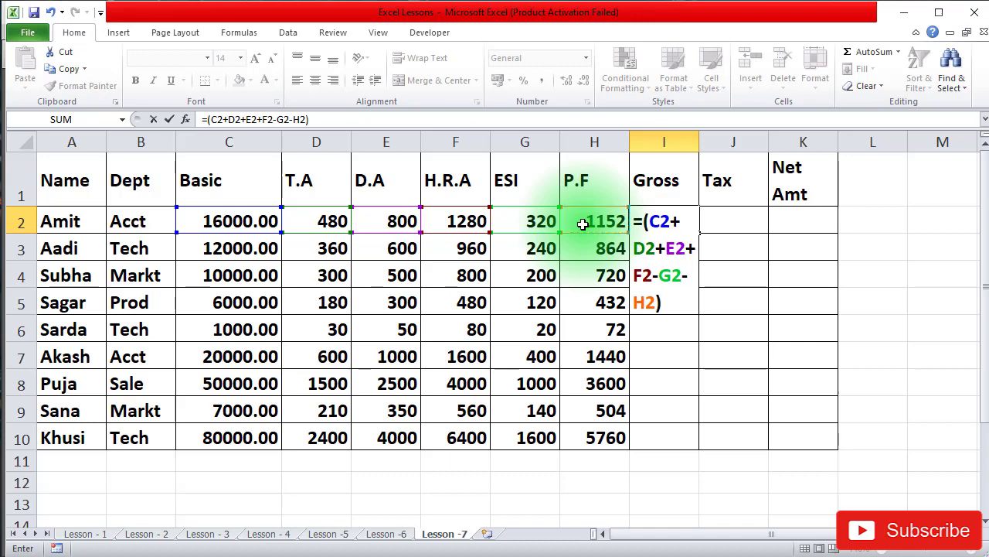
pyautogui.press('Return')
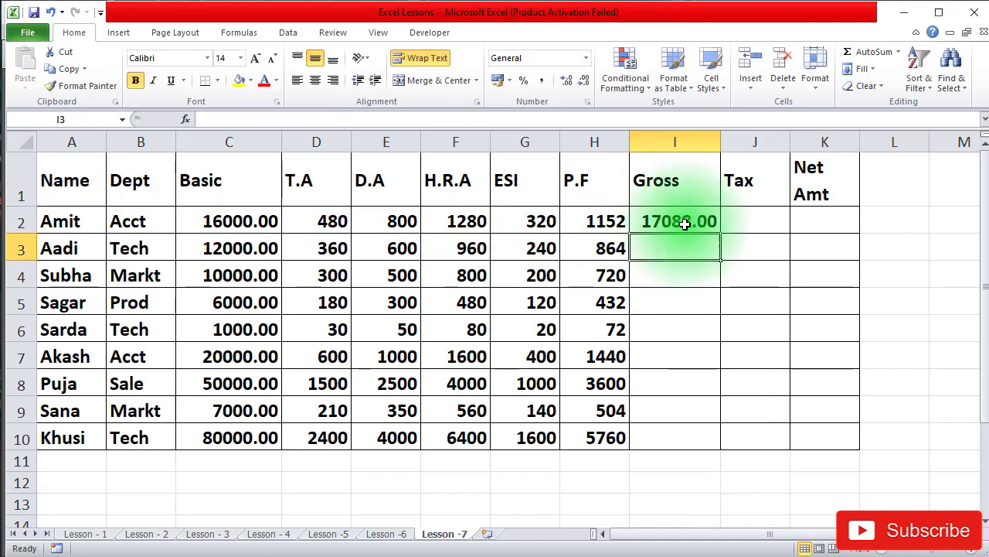
# Step: Copy the Gross formula down to I10 and return to the PDF instructions
pyautogui.click(666, 221)
pyautogui.moveTo(721, 232); pyautogui.dragTo(719, 437)
pyautogui.click(755, 221)
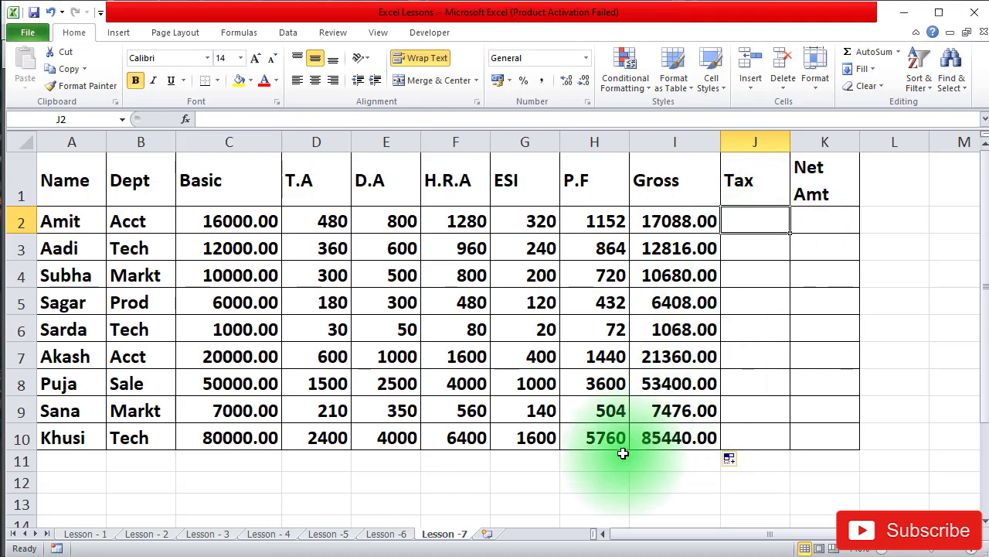
pyautogui.click(558, 555)
# Step: Read question 8's Gross-based tax conditions, including the 7.5% bracket, then return to Excel
pyautogui.scroll(-2, 567, 409)
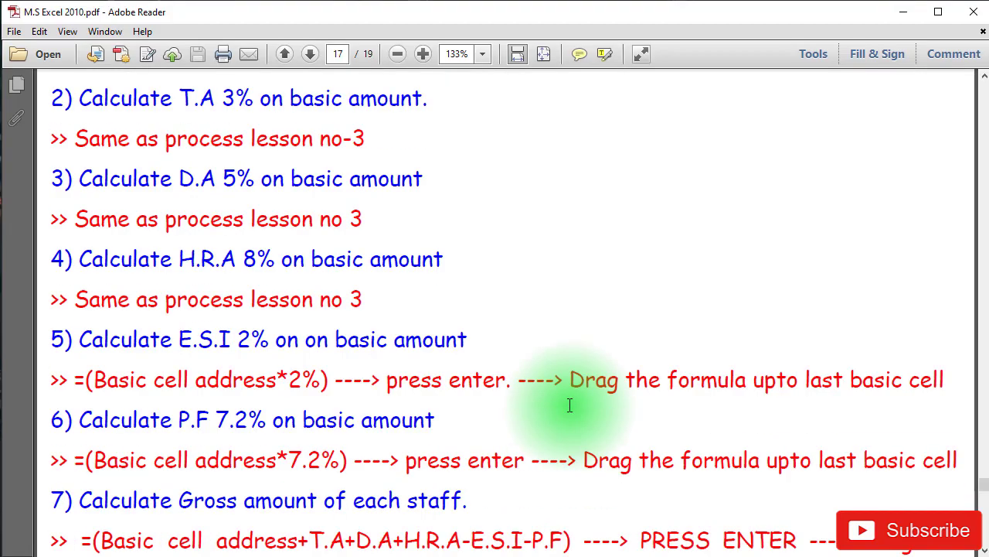
pyautogui.scroll(-1, 568, 406)
pyautogui.scroll(-3, 568, 405)
pyautogui.scroll(-4, 570, 404)
pyautogui.scroll(-1, 570, 406)
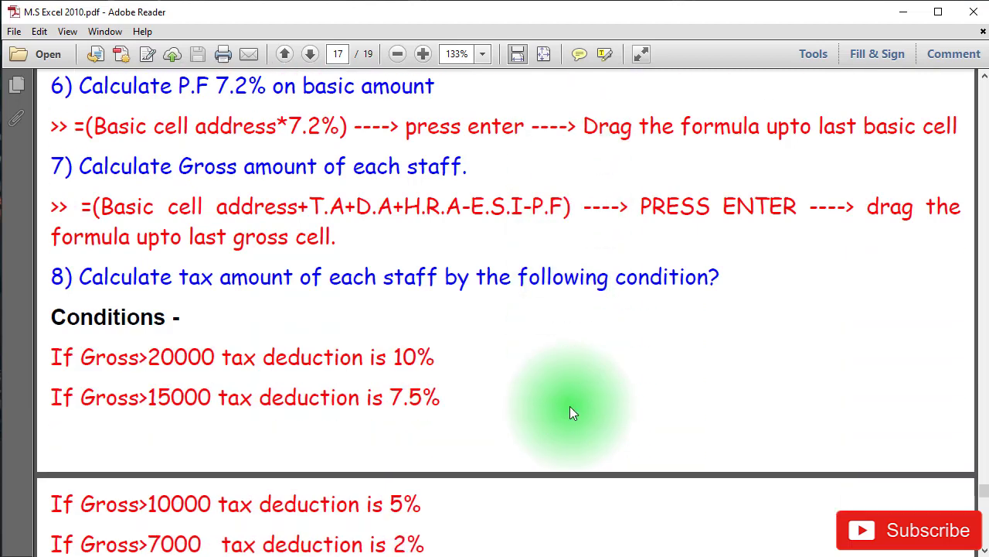
pyautogui.scroll(-1, 569, 405)
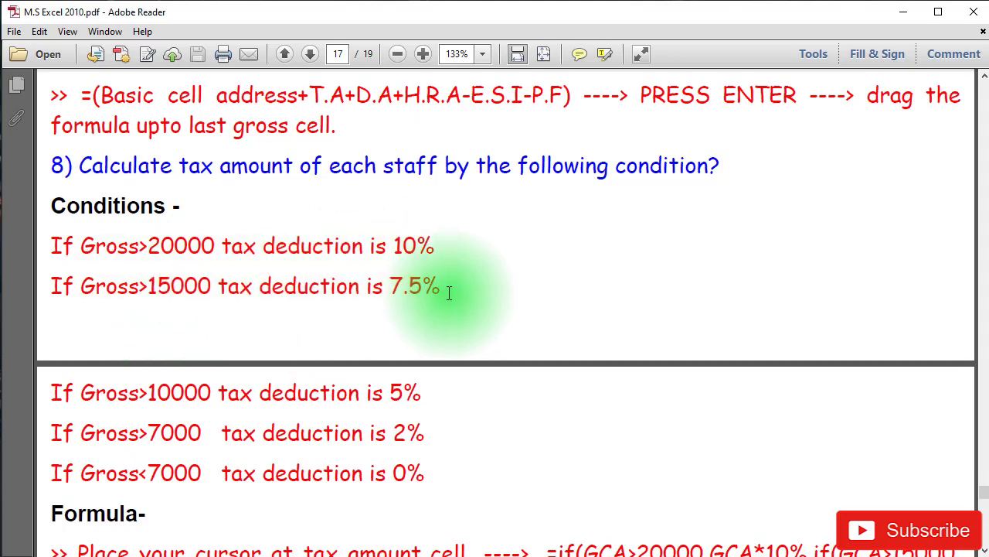
pyautogui.click(480, 300)
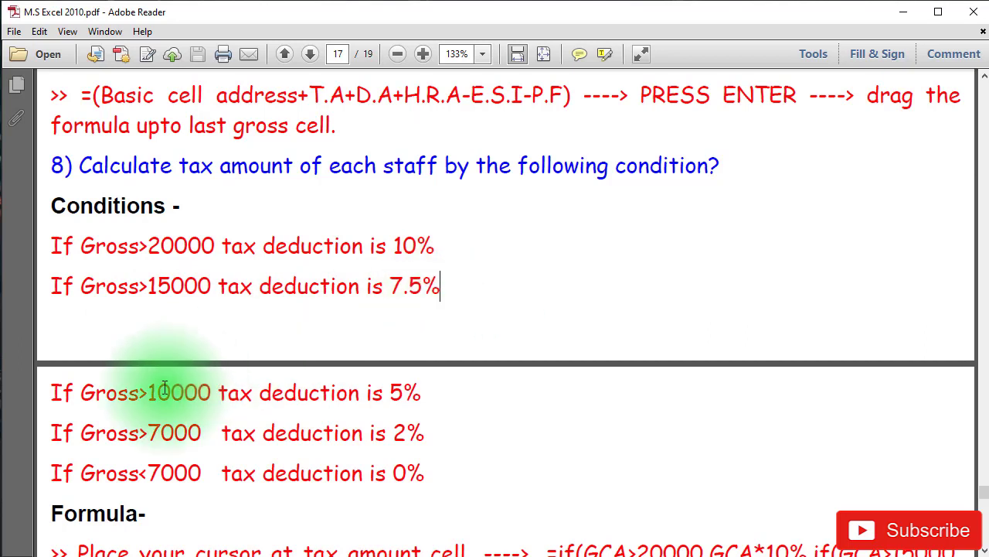
pyautogui.scroll(-1, 156, 398)
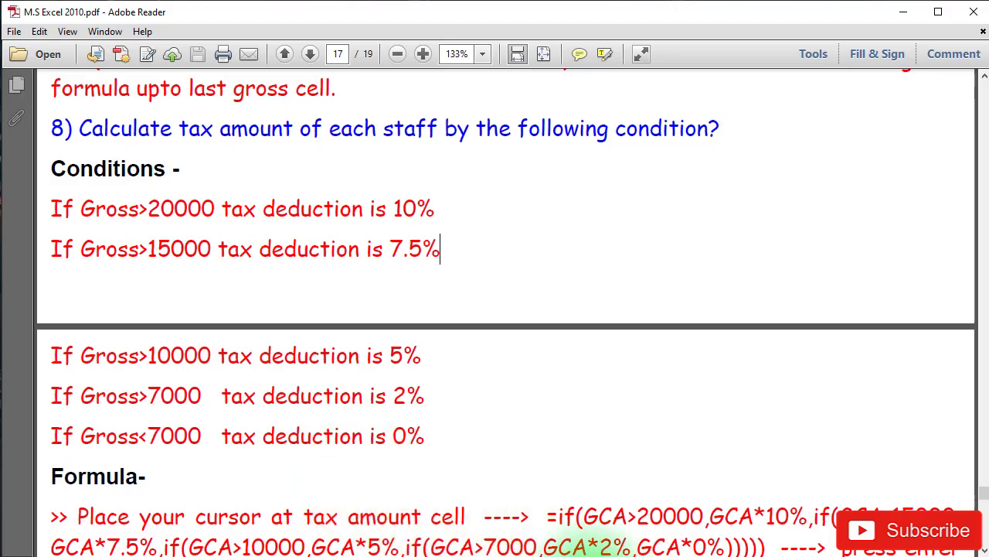
pyautogui.hotkey('alt', 'Tab')
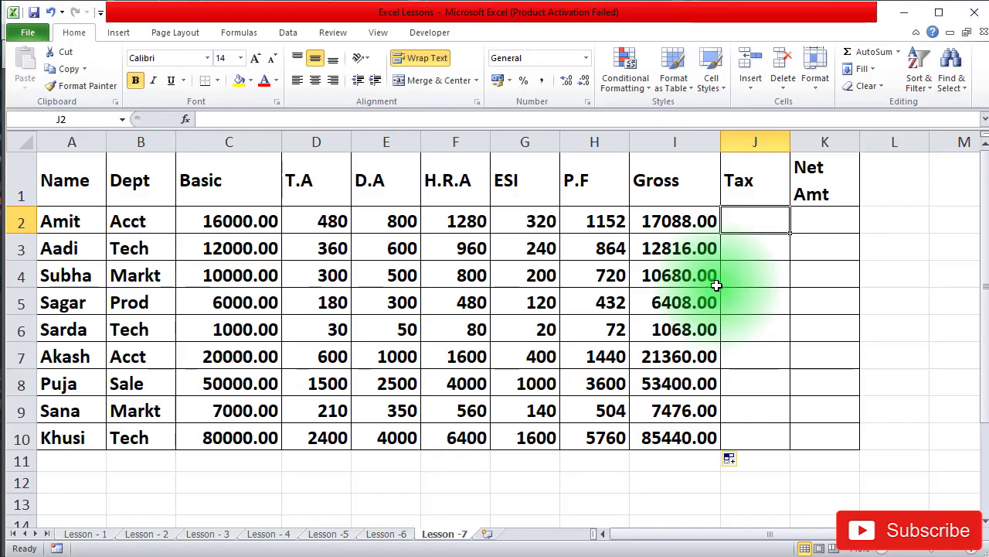
# Step: Start J2's nested IF: 10% tax above 20000, then a test for above 15000
pyautogui.write('=if')
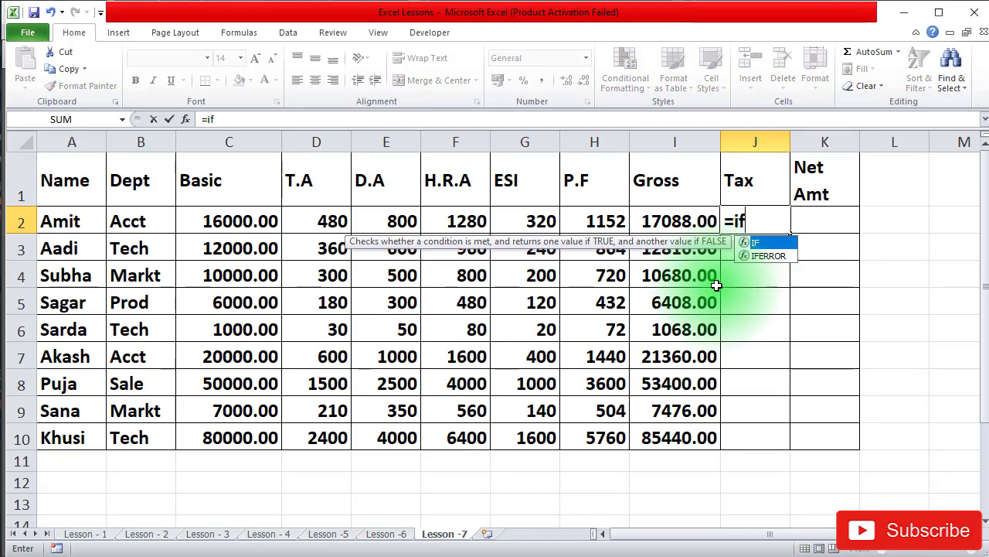
pyautogui.write('(')
pyautogui.click(681, 222)
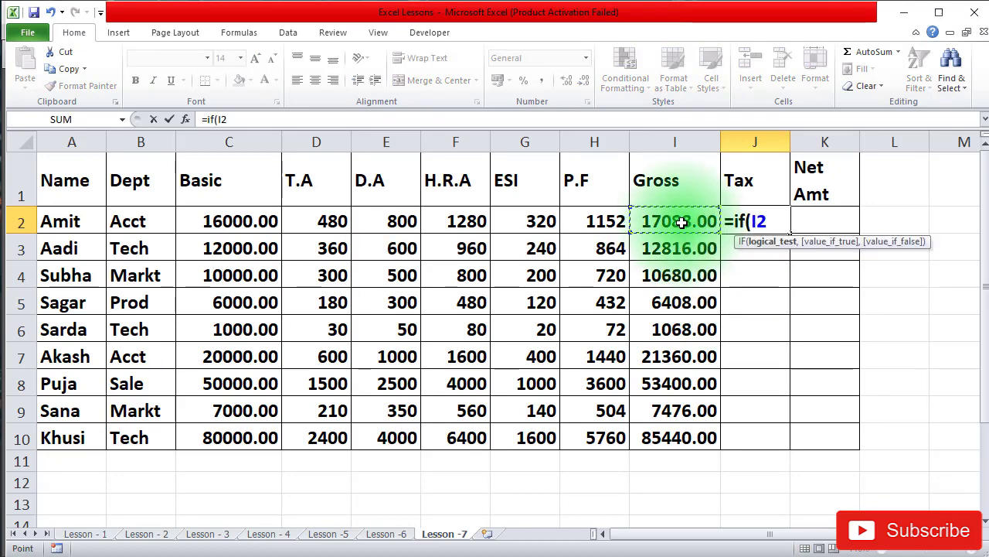
pyautogui.write('>2000')
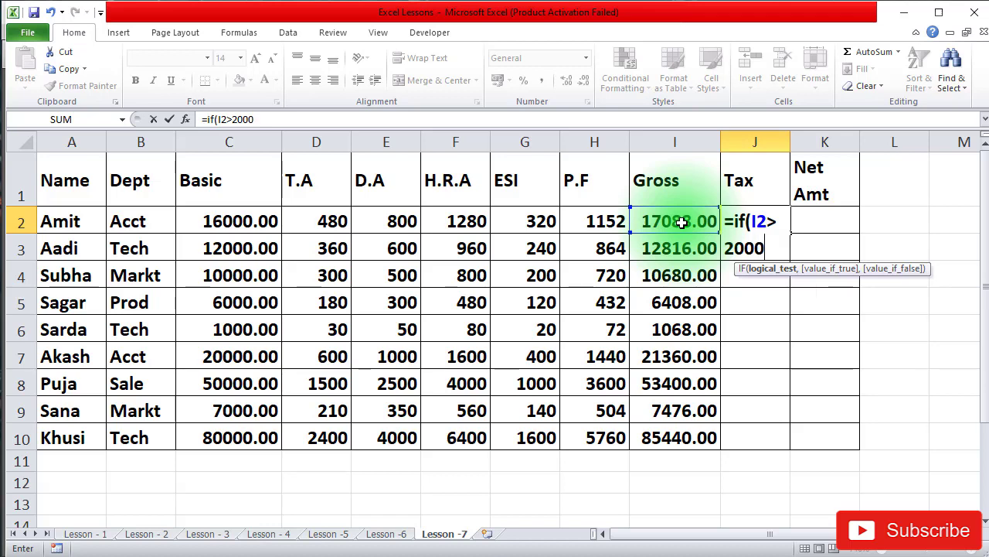
pyautogui.write('0,i')
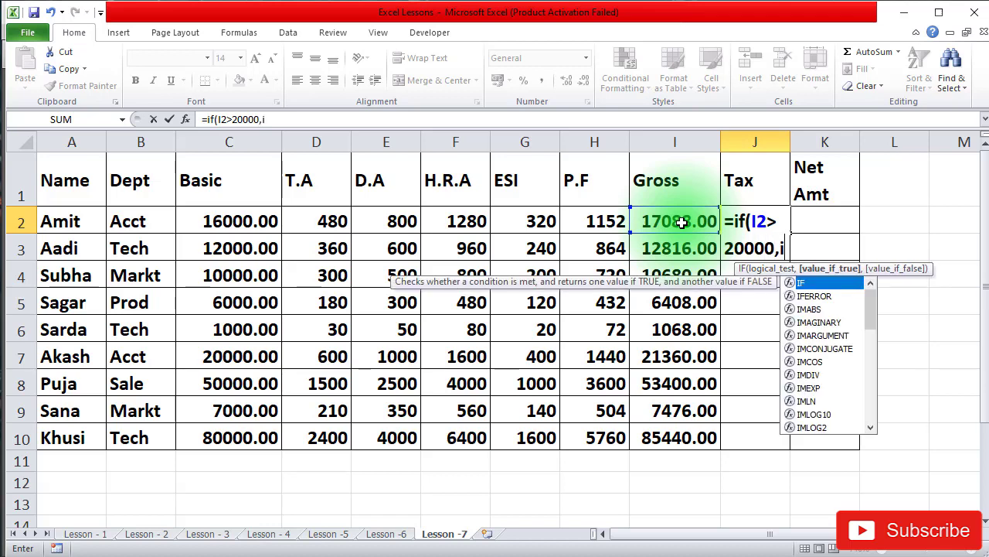
pyautogui.write('2*1')
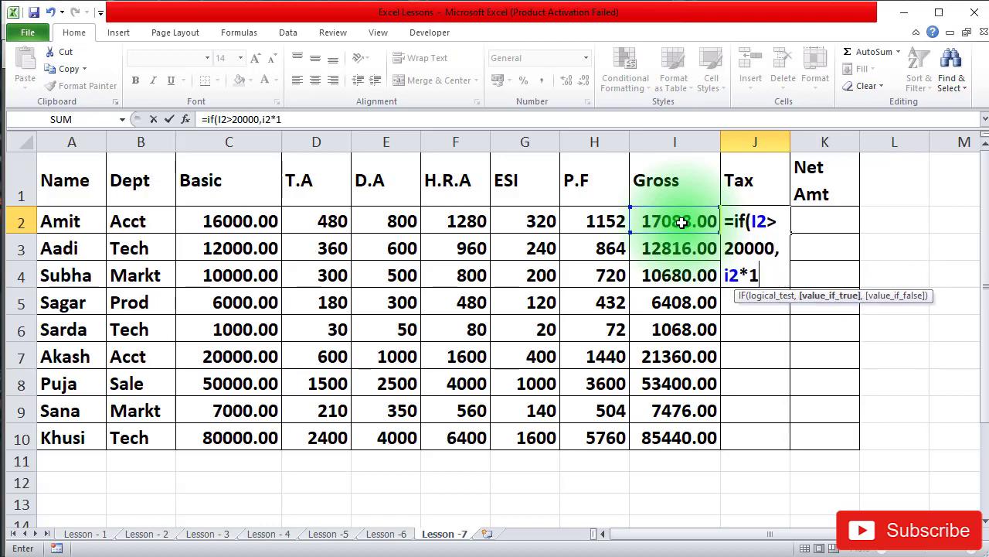
pyautogui.write('0%')
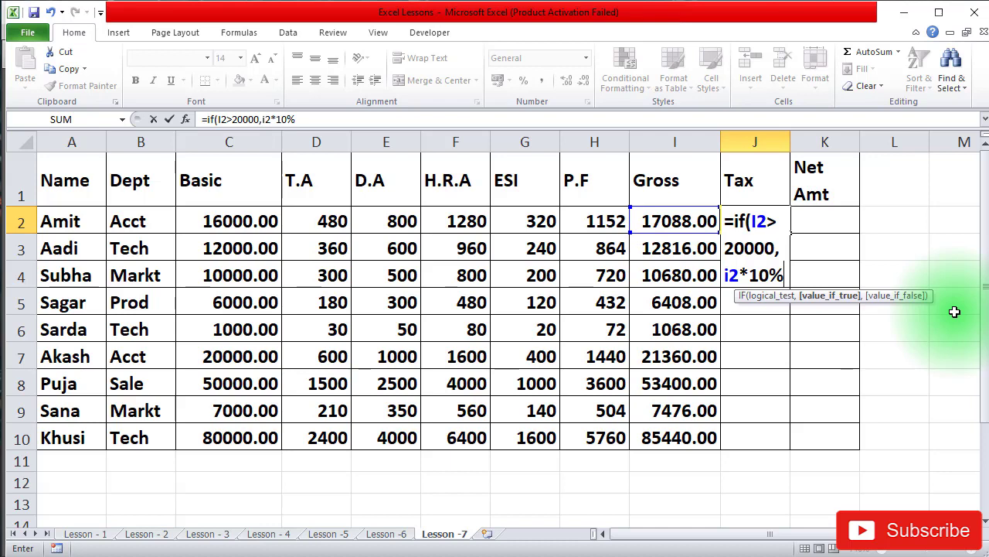
pyautogui.write(',i')
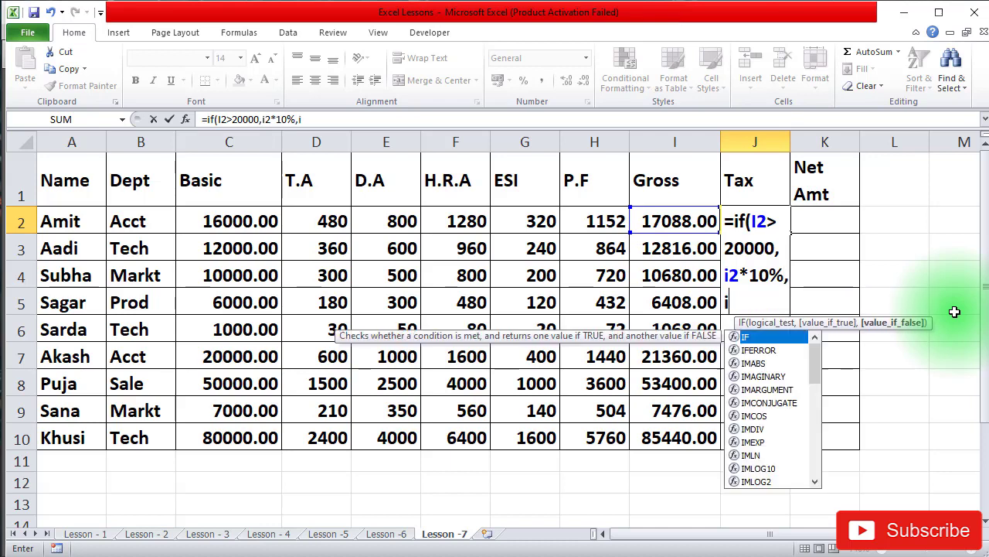
pyautogui.write('f(i')
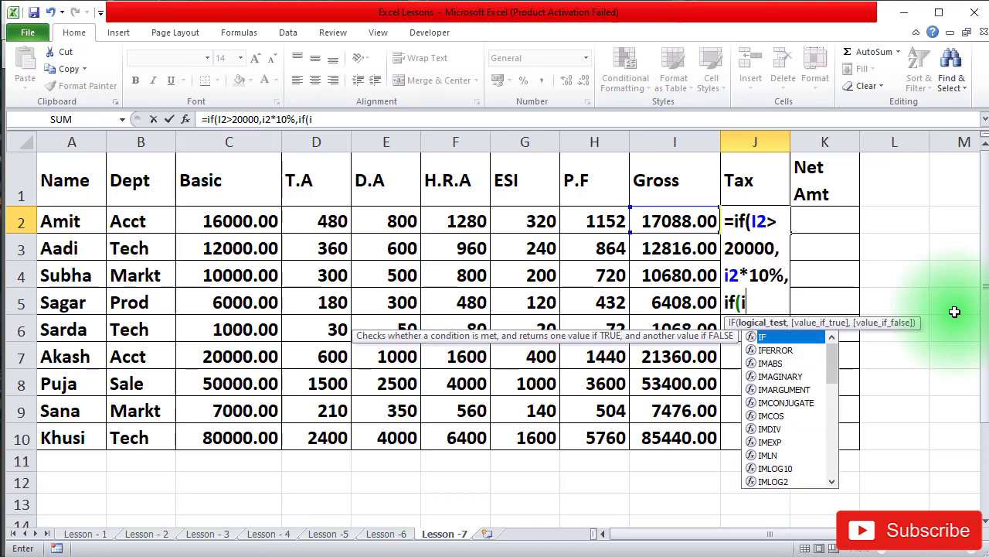
pyautogui.write('2>')
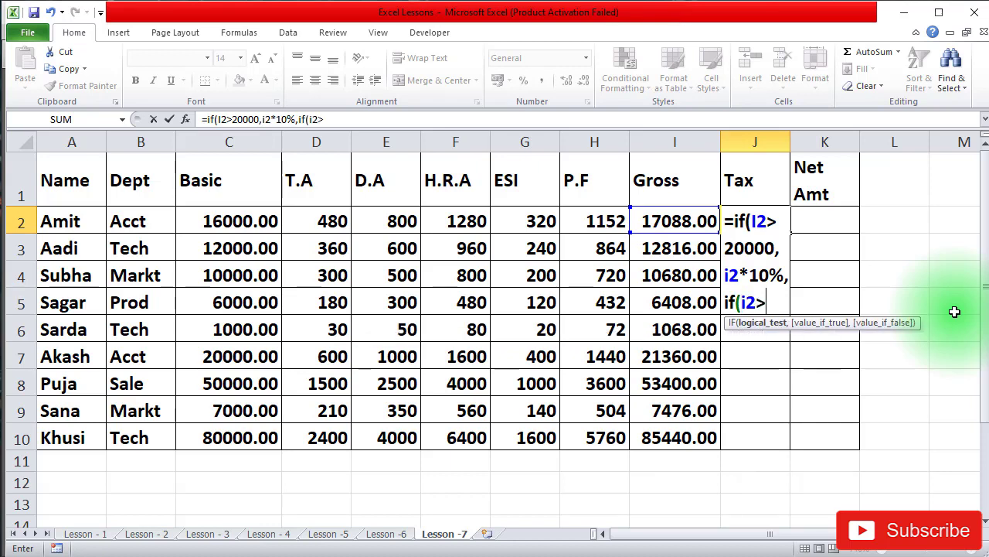
pyautogui.write('1500')
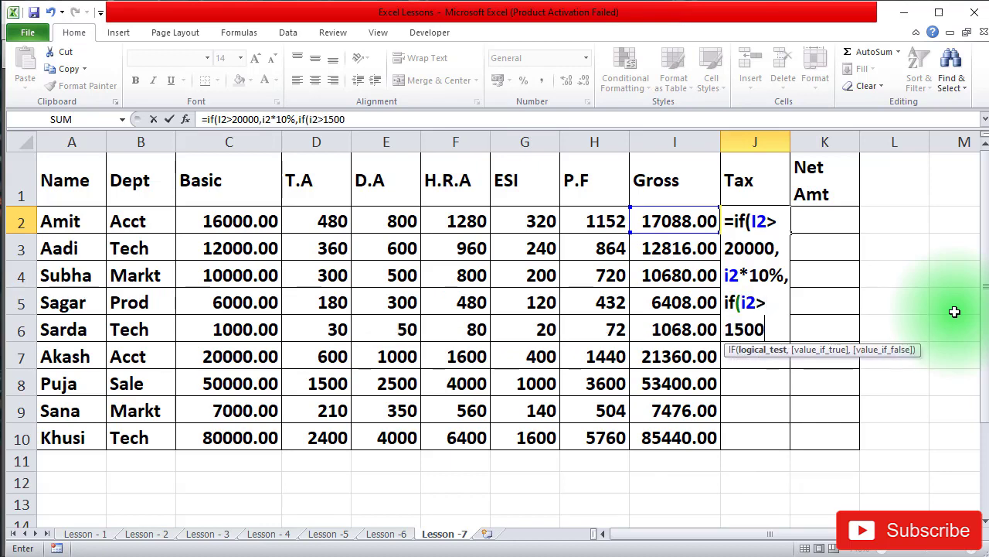
pyautogui.write('0,i')
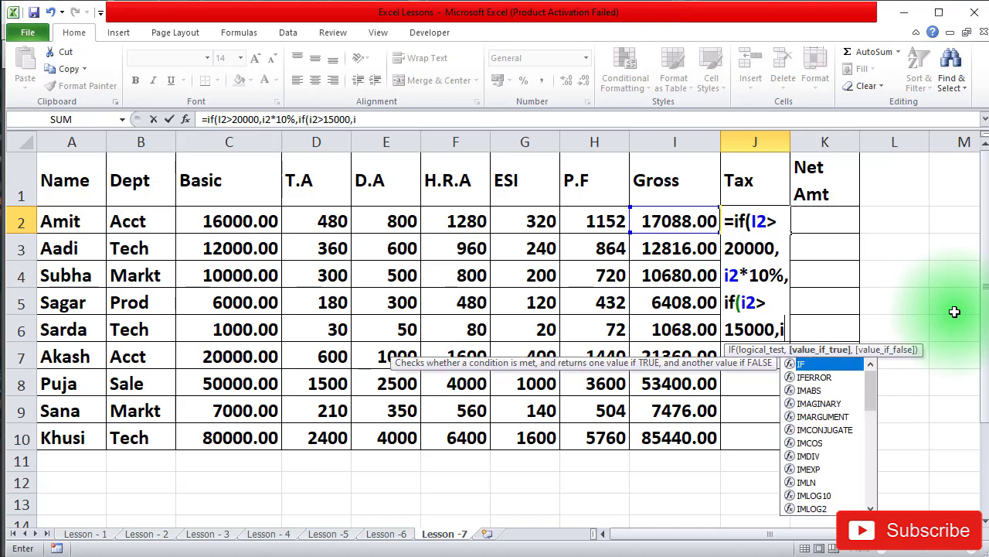
pyautogui.write('2*')
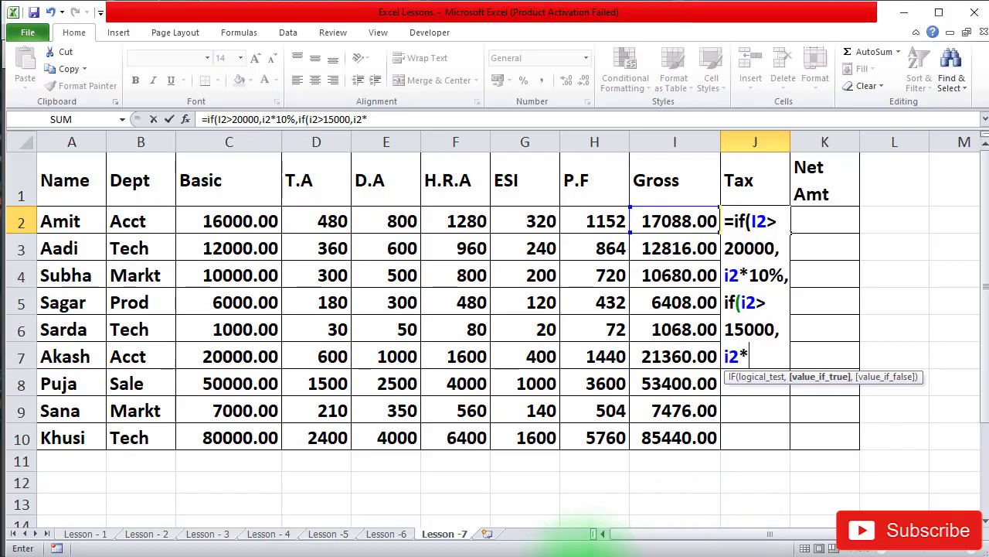
# Step: Add the 7.5%, 5% (above 10000) and 2% (above 7000) tax brackets to J2
pyautogui.click(579, 547)
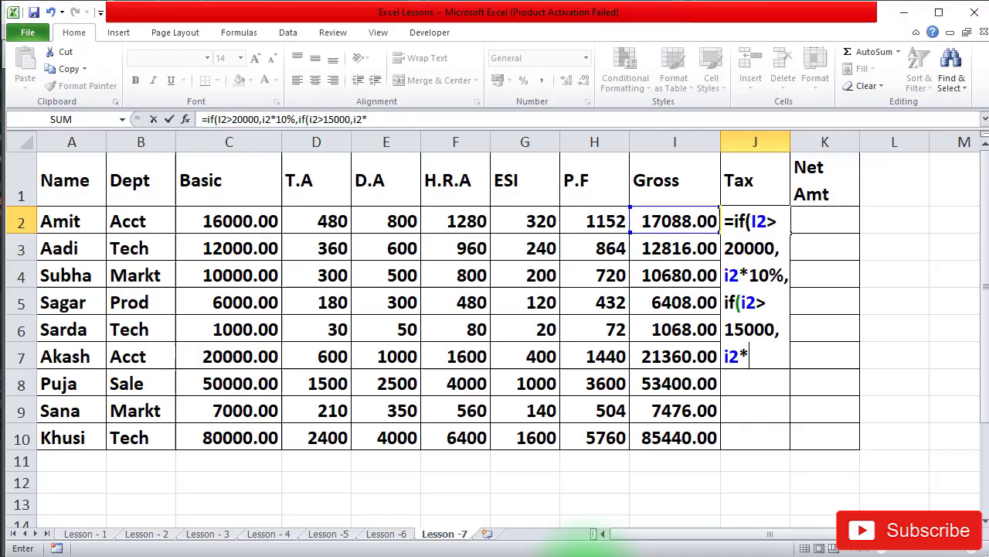
pyautogui.click(517, 547)
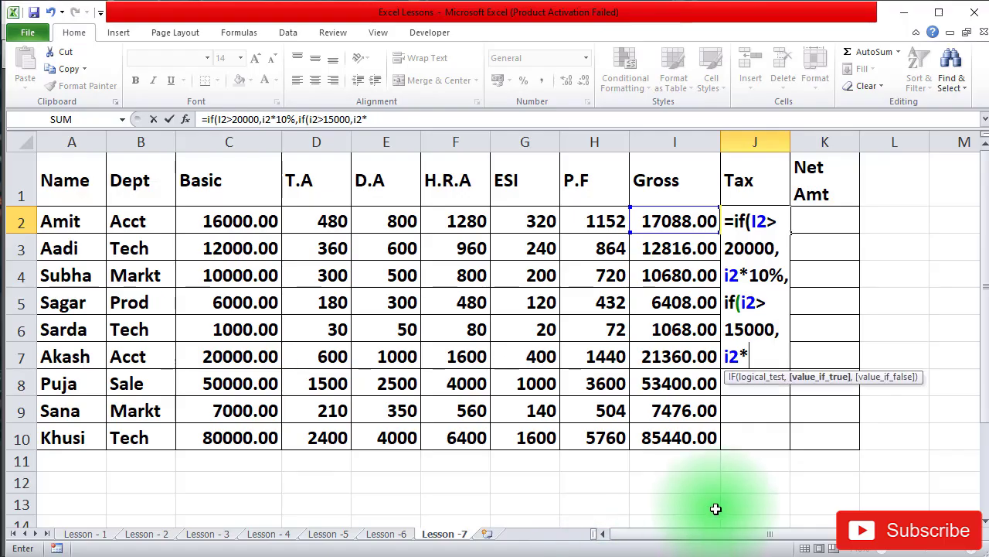
pyautogui.write('7.')
pyautogui.write('5%')
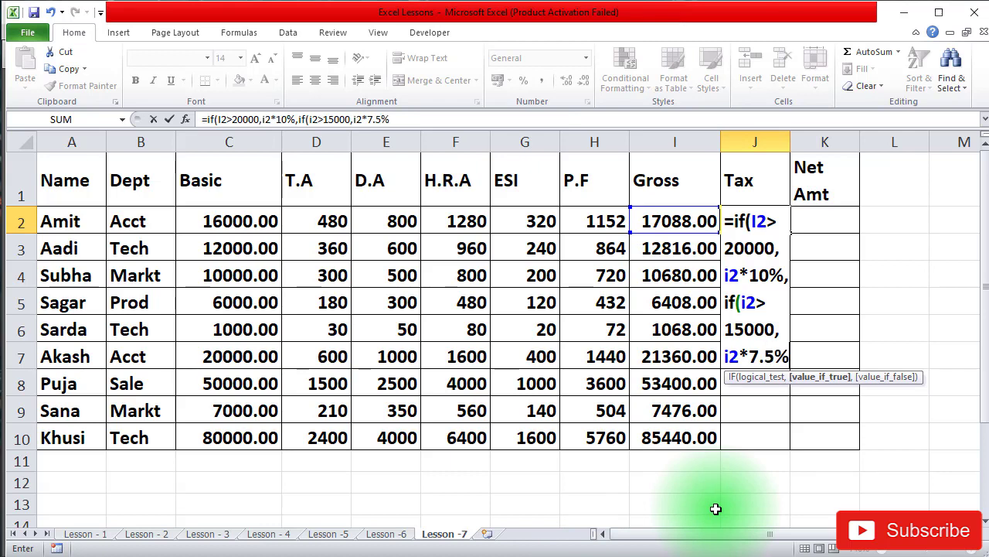
pyautogui.write(',if(')
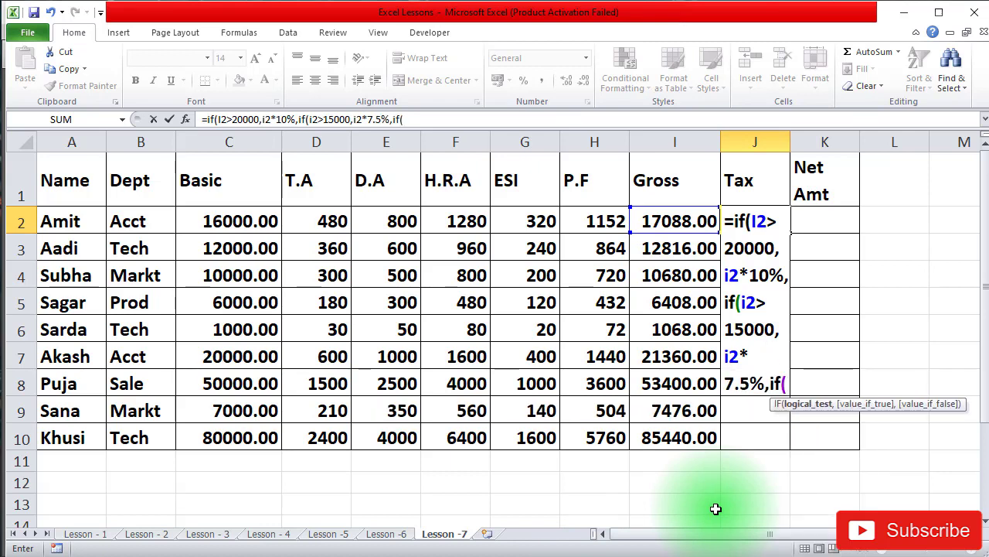
pyautogui.write('i2')
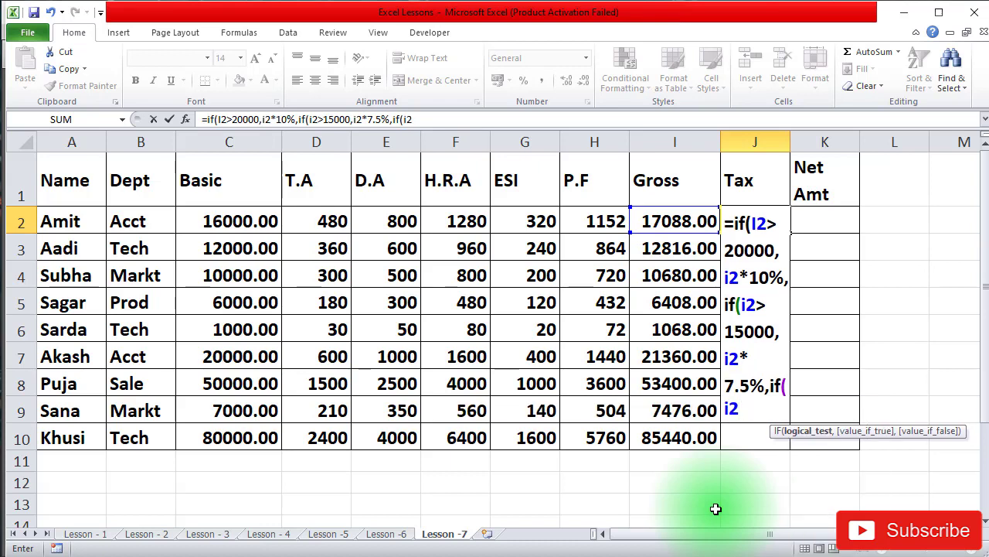
pyautogui.write('>10000,')
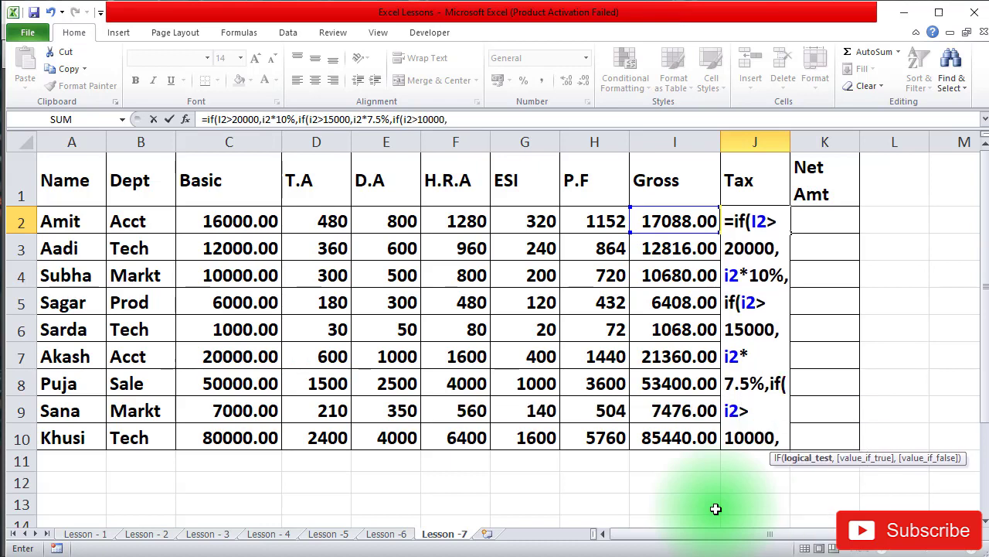
pyautogui.write('i2*5')
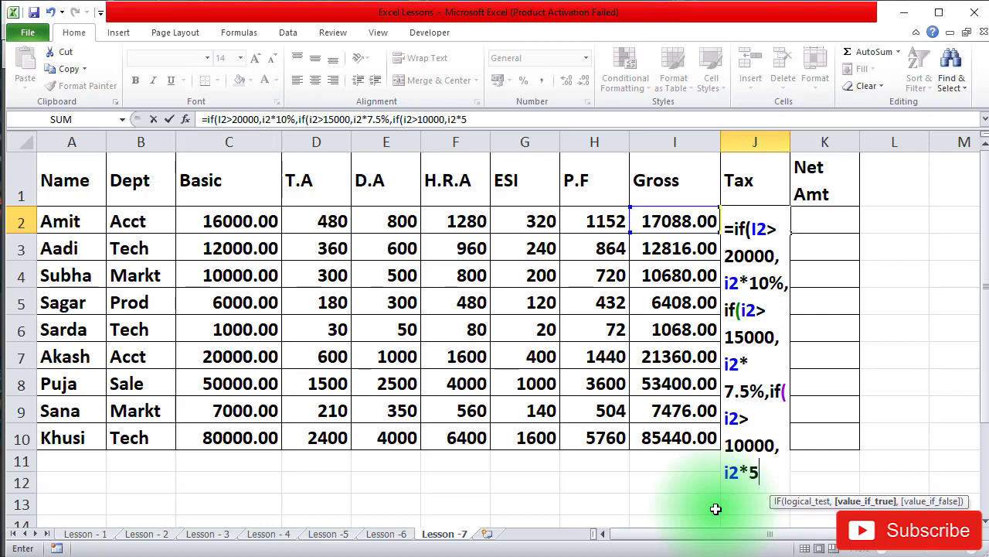
pyautogui.write('%')
pyautogui.write(',if')
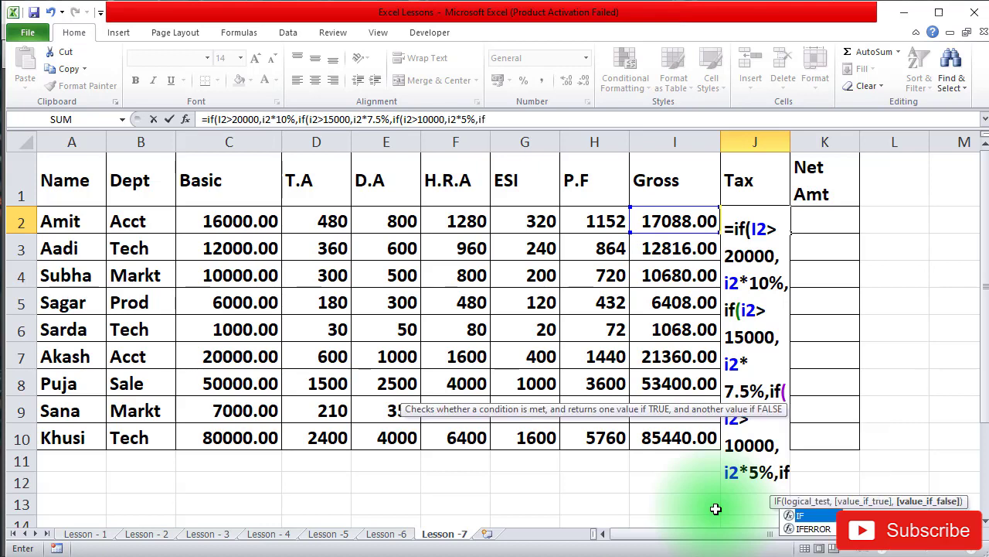
pyautogui.write('(i2>')
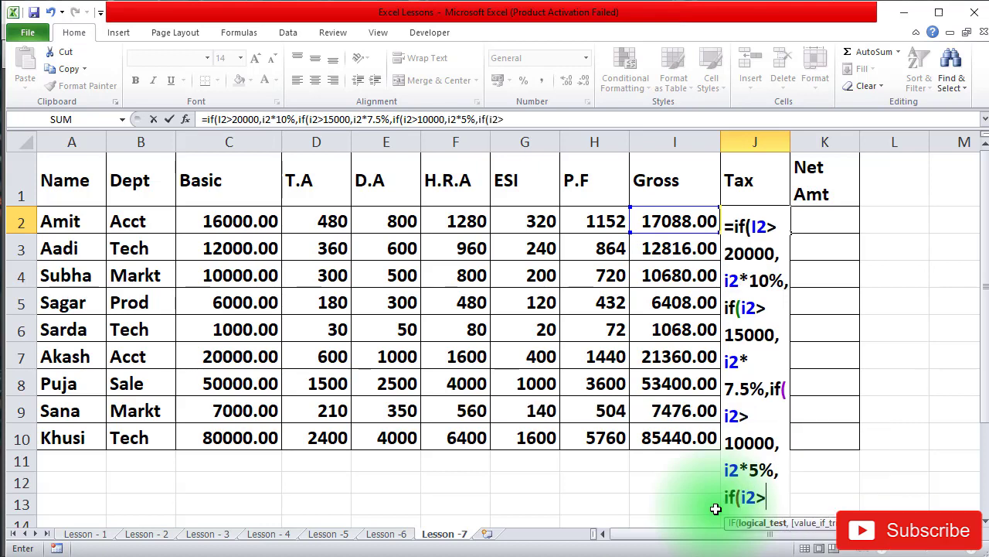
pyautogui.write('7000,')
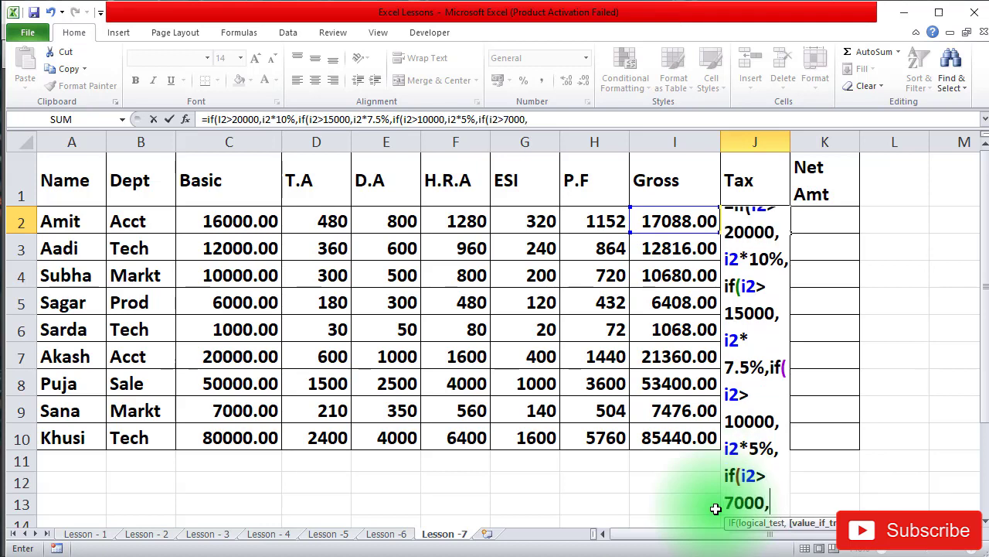
pyautogui.write('i2*2')
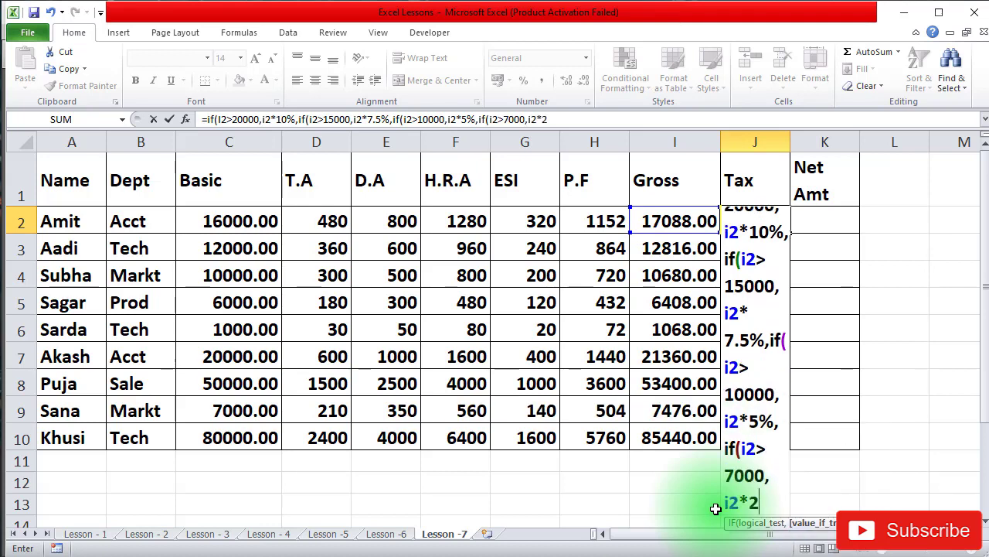
pyautogui.write('%')
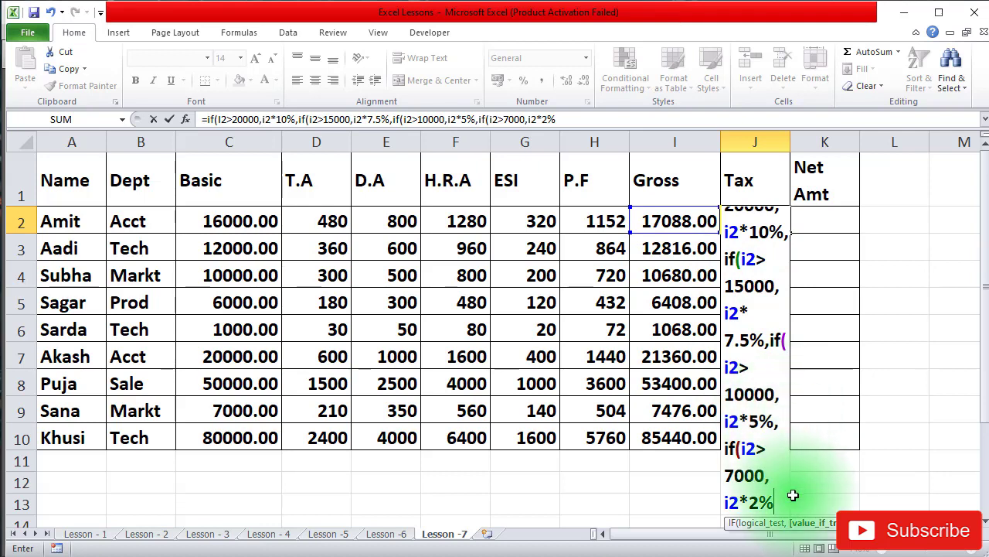
pyautogui.hotkey('alt', 'Tab')
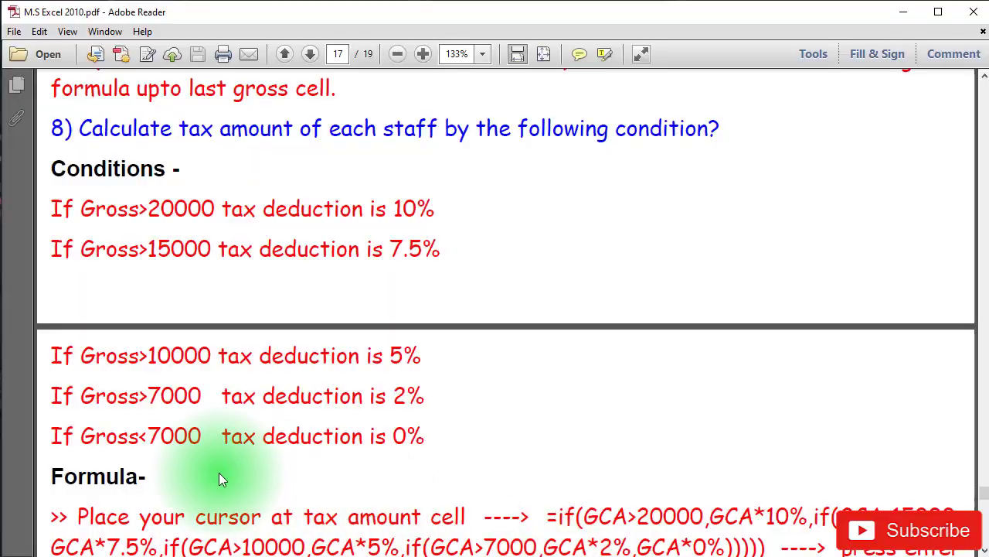
pyautogui.moveTo(51, 436); pyautogui.dragTo(425, 437)
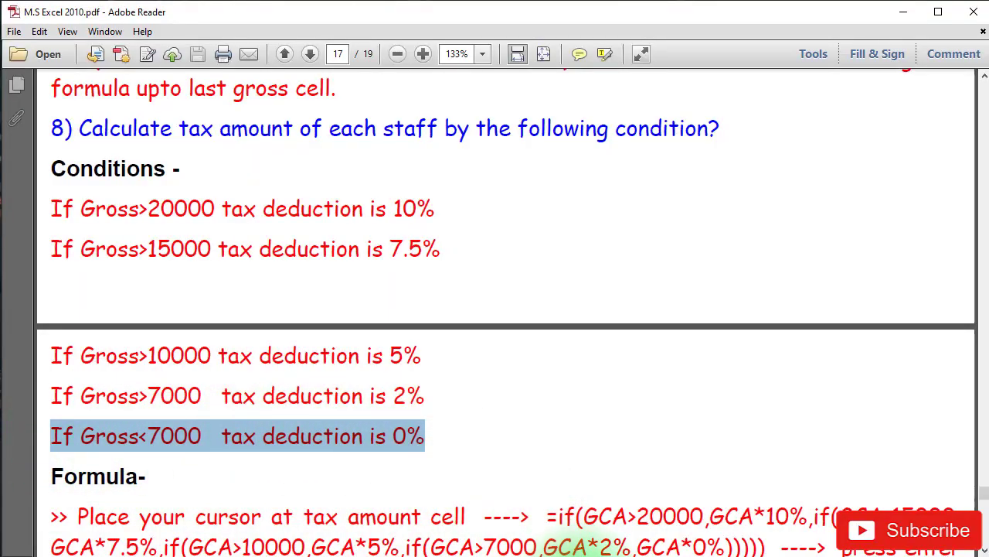
pyautogui.click(588, 479)
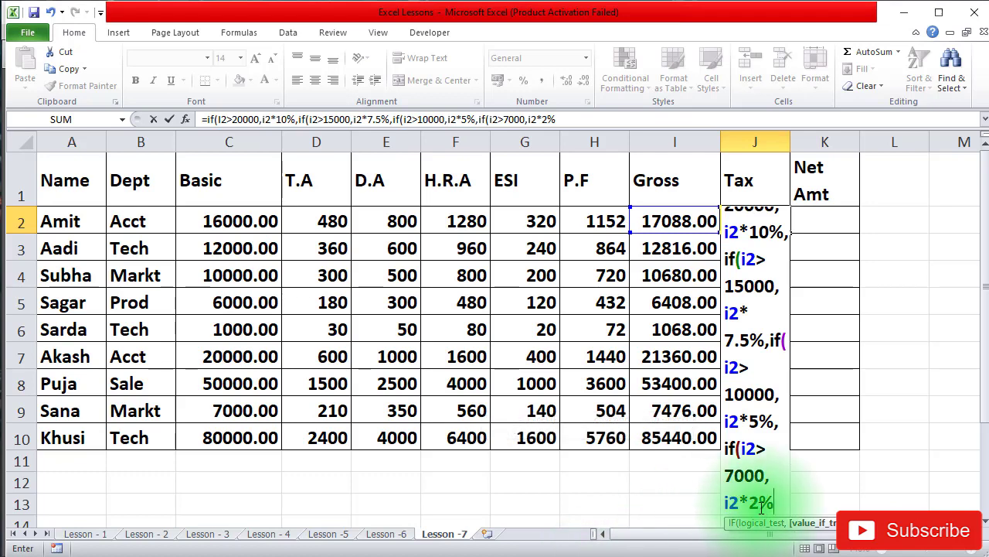
# Step: Close J2 with an i2*0 fallback and four parentheses, accepting Excel's fix to get 1281.6
pyautogui.write(',i2')
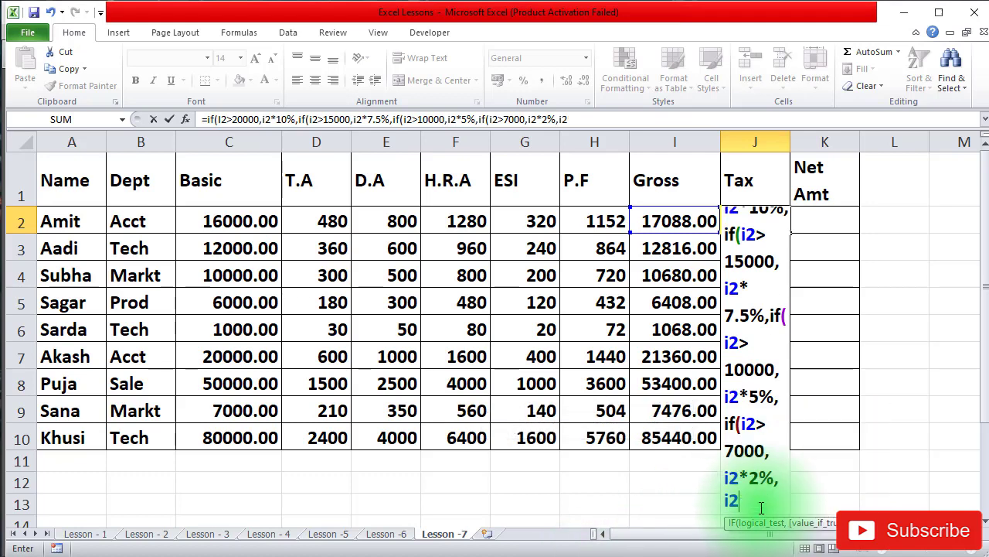
pyautogui.write('*0')
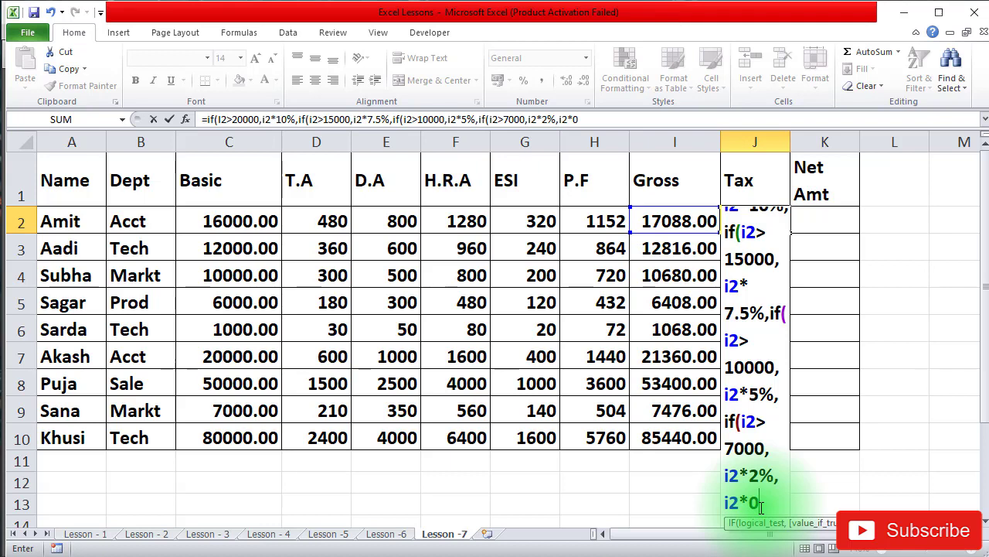
pyautogui.write('))))')
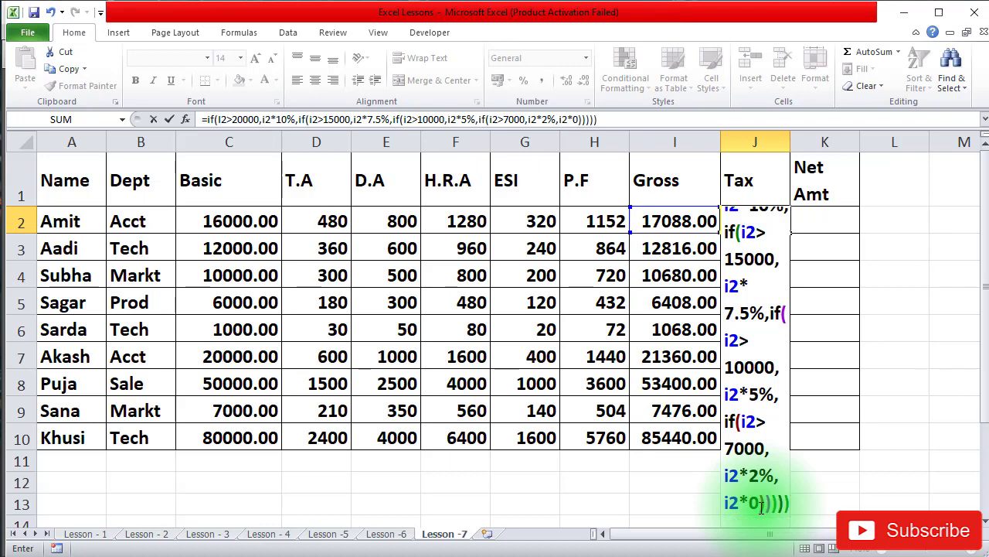
pyautogui.press('Return')
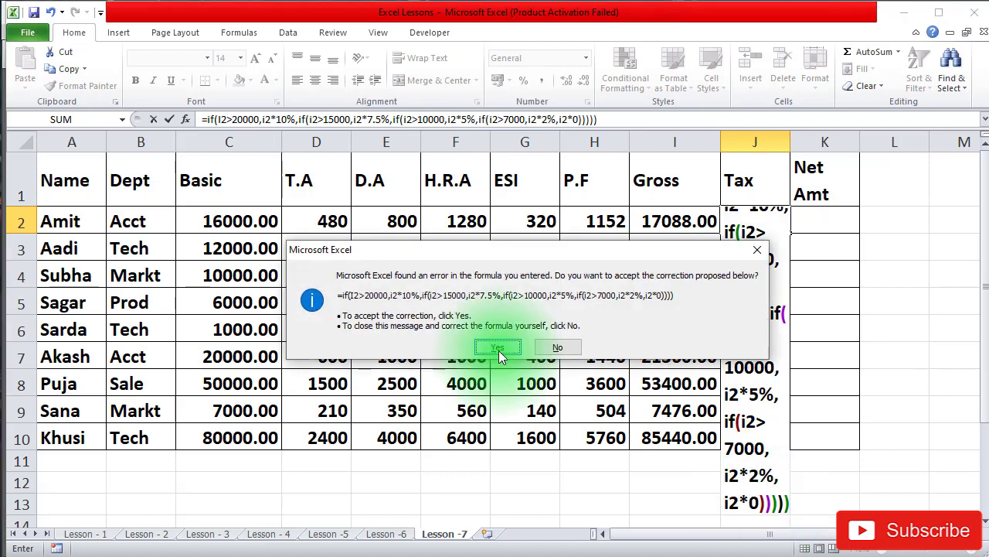
pyautogui.click(499, 347)
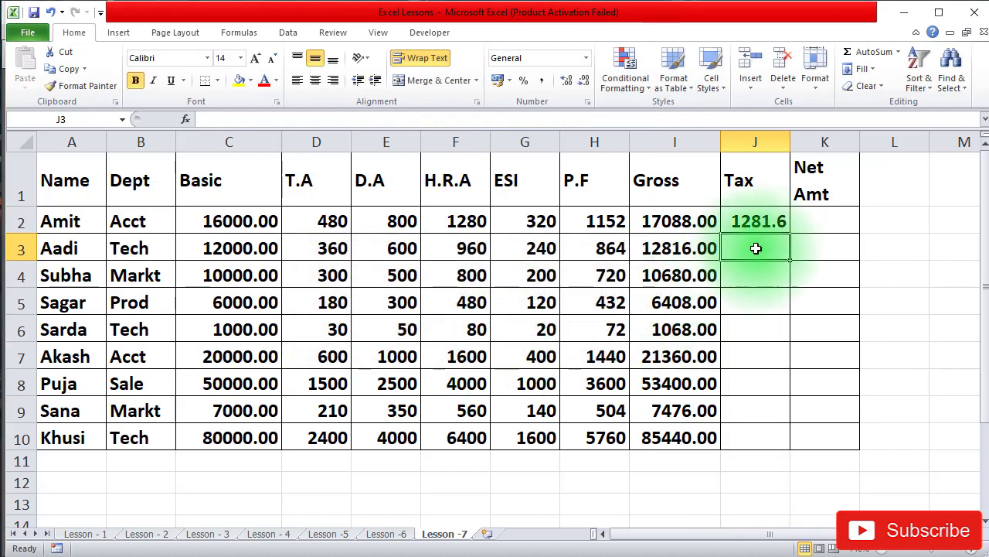
# Step: Copy the J2 nested IF tax formula down through J10
pyautogui.click(756, 222)
pyautogui.moveTo(789, 234); pyautogui.dragTo(799, 437)
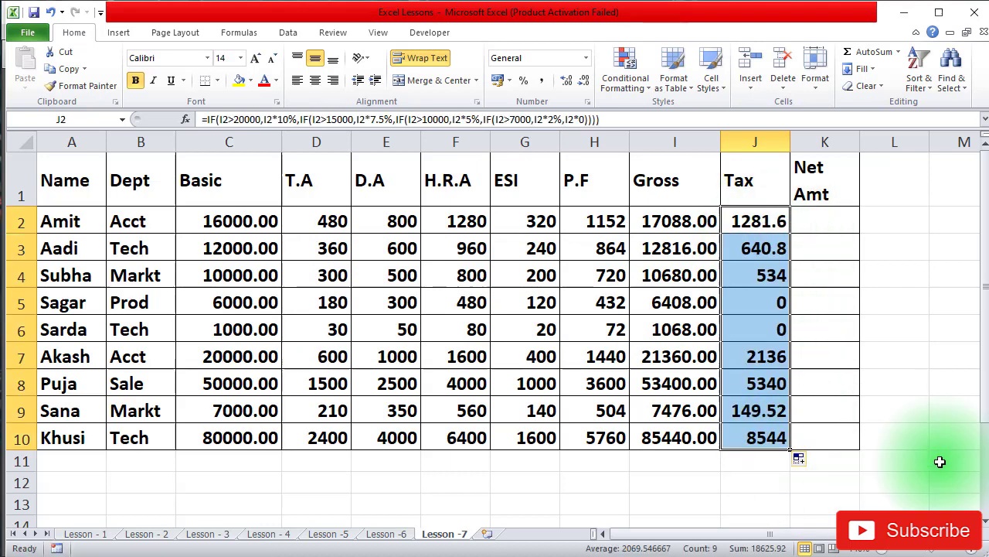
pyautogui.click(937, 302)
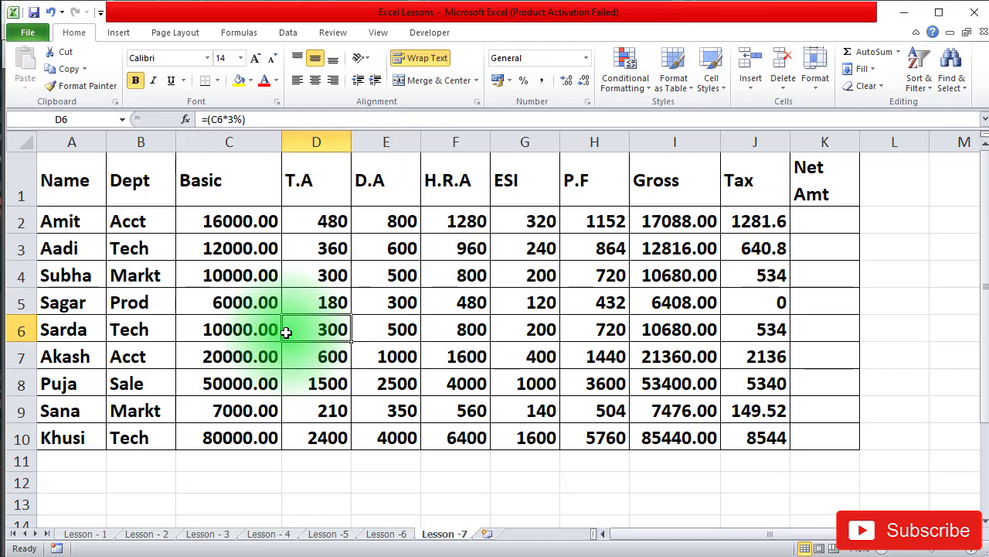
# Step: Enter =(I2-J2) in K2 for the first Net Amt
pyautogui.click(825, 221)
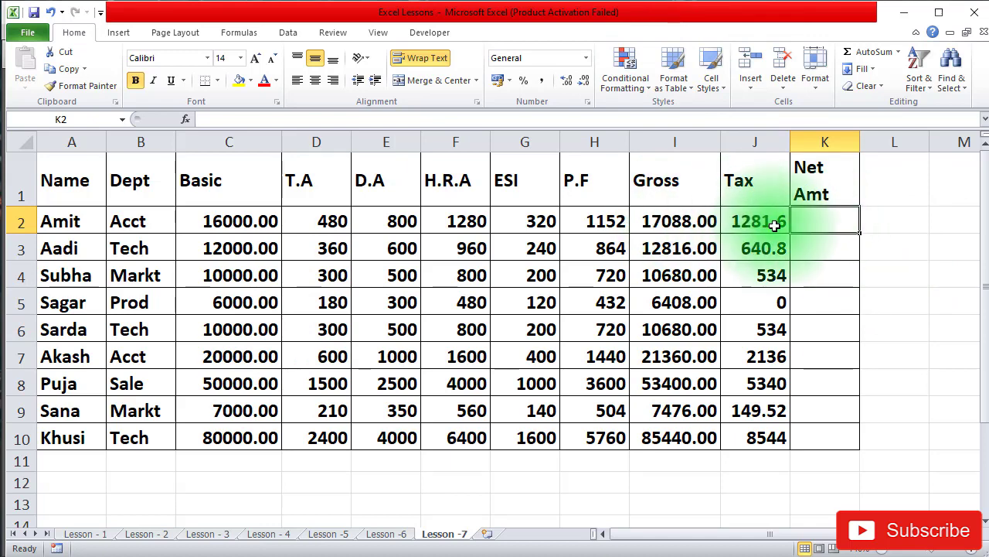
pyautogui.write('=')
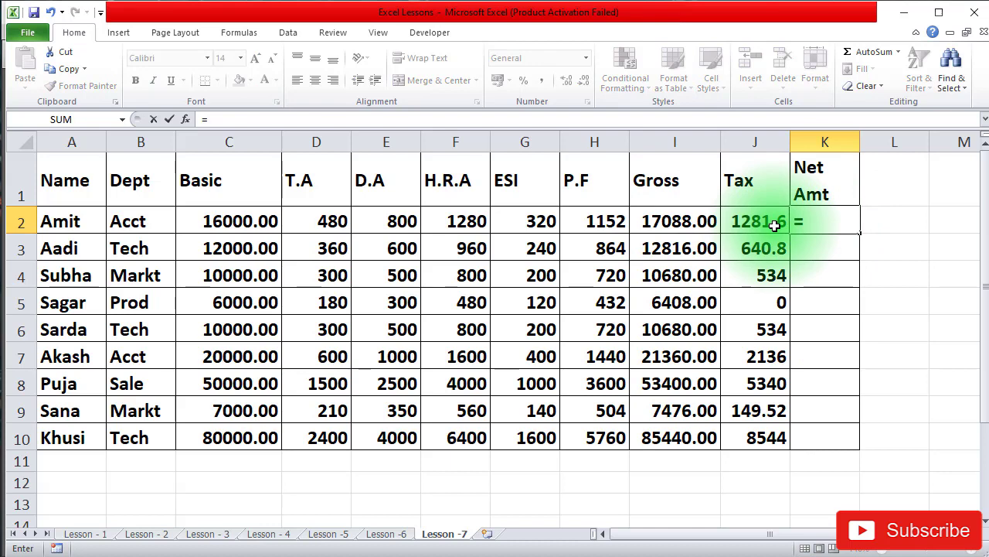
pyautogui.write('(')
pyautogui.click(687, 222)
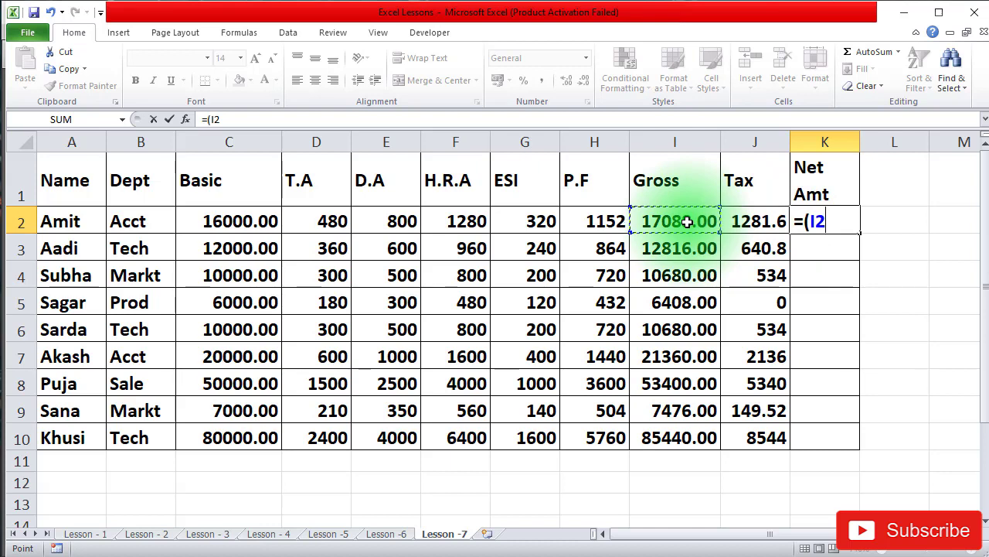
pyautogui.write('-')
pyautogui.click(747, 226)
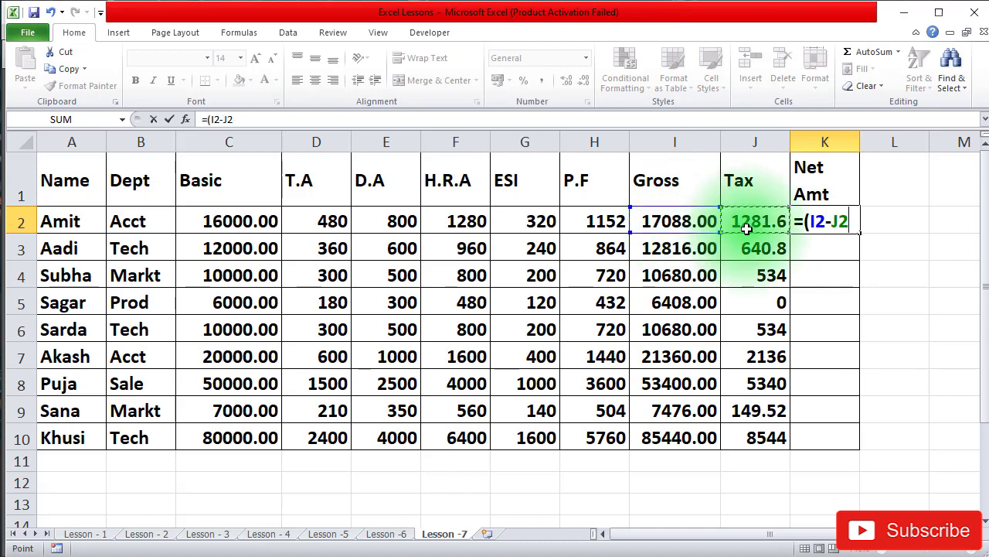
pyautogui.write(')')
pyautogui.press('Return')
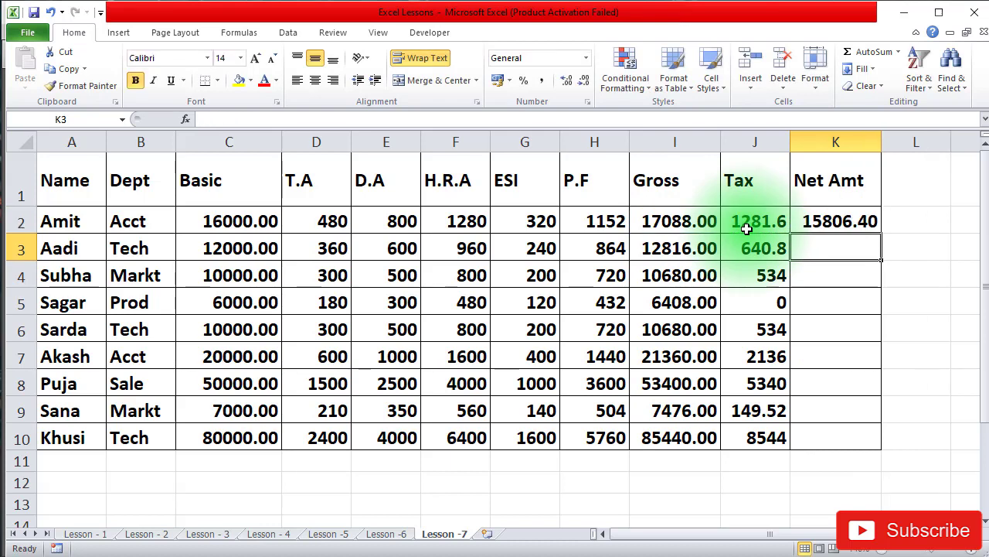
# Step: Copy Net Amt down to K10 and remove both decimal places
pyautogui.click(841, 222)
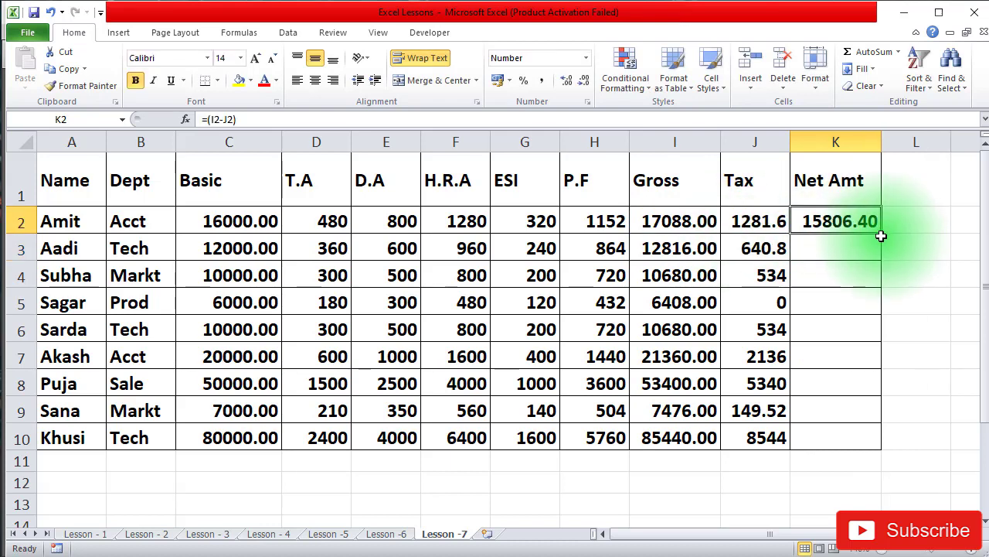
pyautogui.moveTo(881, 235); pyautogui.dragTo(885, 324)
pyautogui.moveTo(883, 436); pyautogui.dragTo(883, 440)
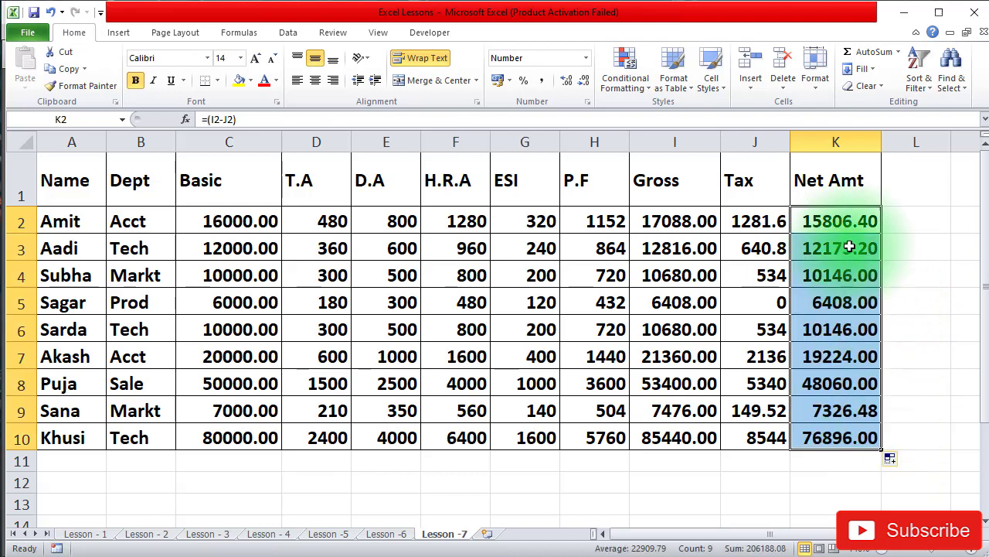
pyautogui.click(586, 85)
pyautogui.click(586, 85)
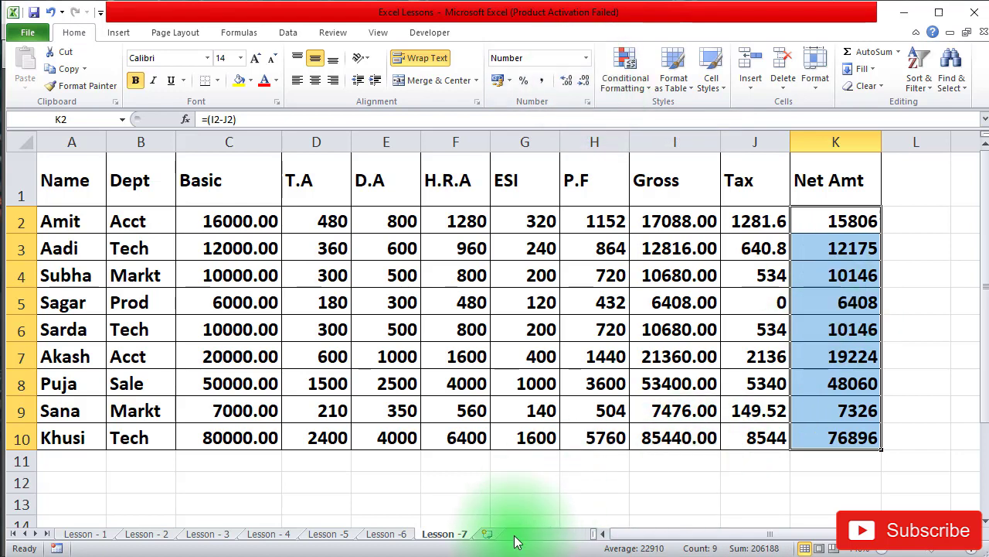
# Step: Read question 10's sort-by-gross-salary instruction, then return to the Excel workbook
pyautogui.moveTo(516, 541)
pyautogui.click(546, 550)
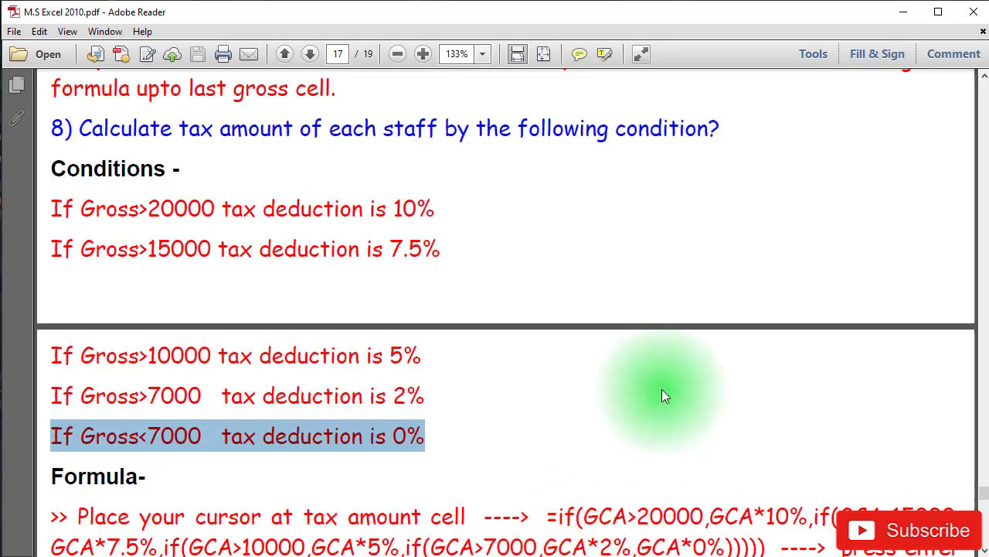
pyautogui.scroll(-5, 663, 396)
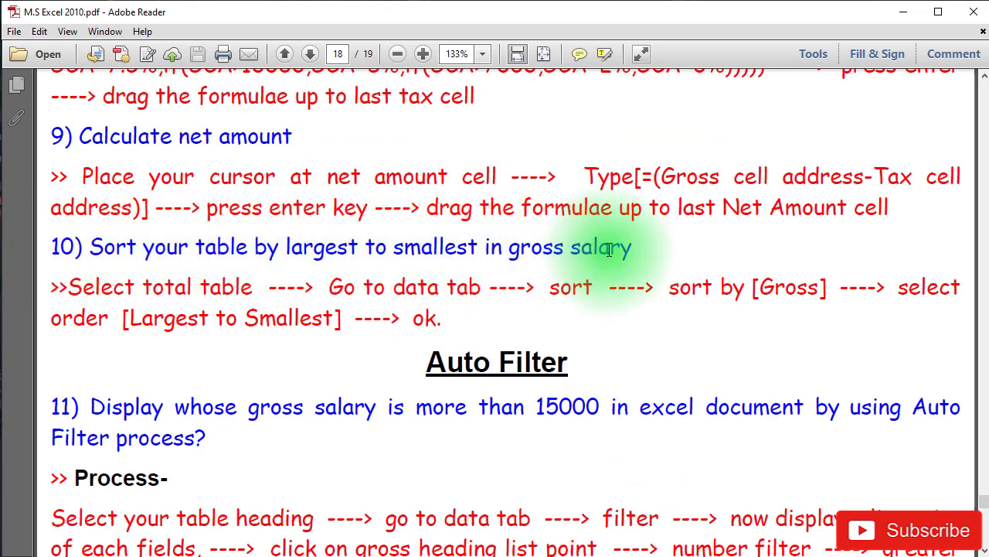
pyautogui.moveTo(634, 246); pyautogui.dragTo(90, 246)
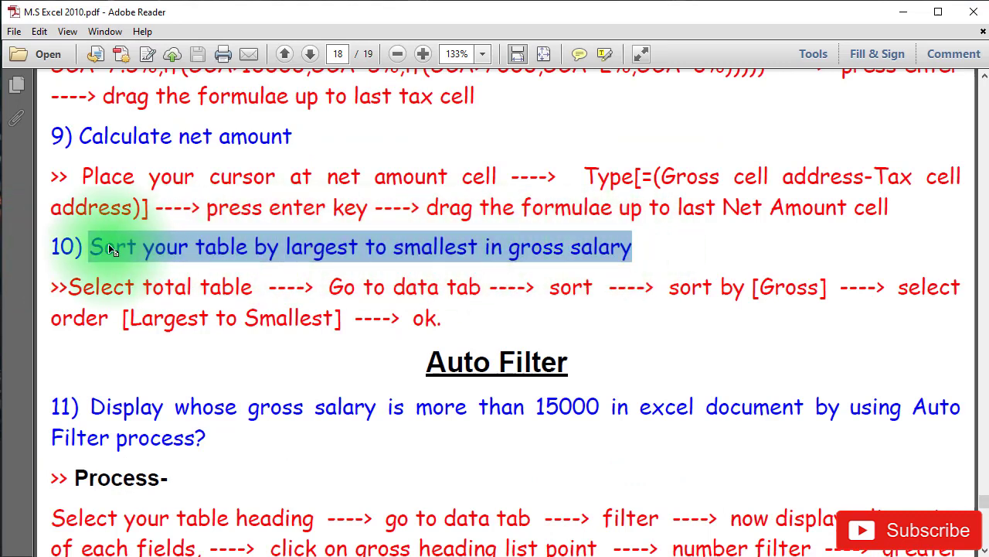
pyautogui.click(636, 263)
# Step: Sort the salary table A1:K10 by the Gross column, largest to smallest
pyautogui.click(603, 480)
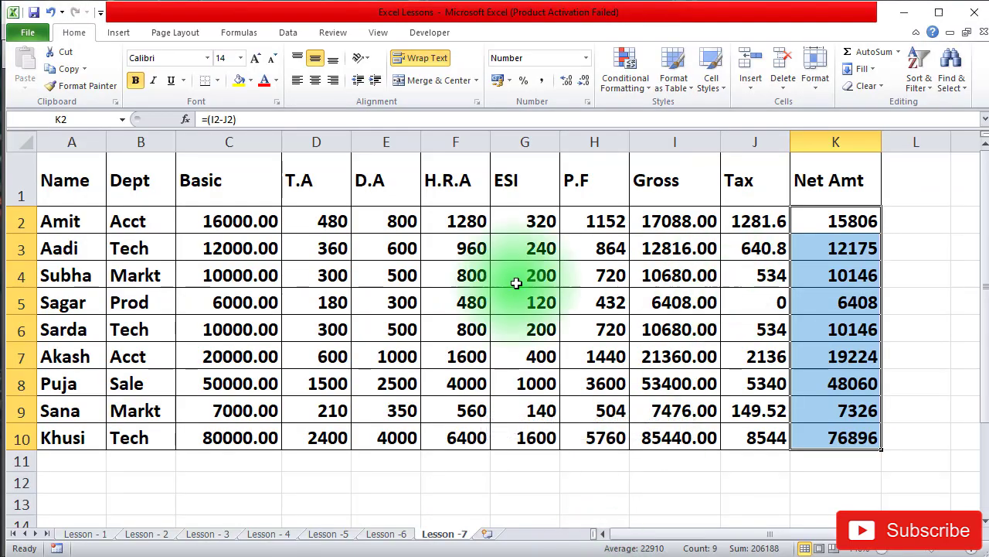
pyautogui.moveTo(49, 166)
pyautogui.mouseDown()
pyautogui.moveTo(845, 283)
pyautogui.moveTo(850, 437)
pyautogui.mouseUp()
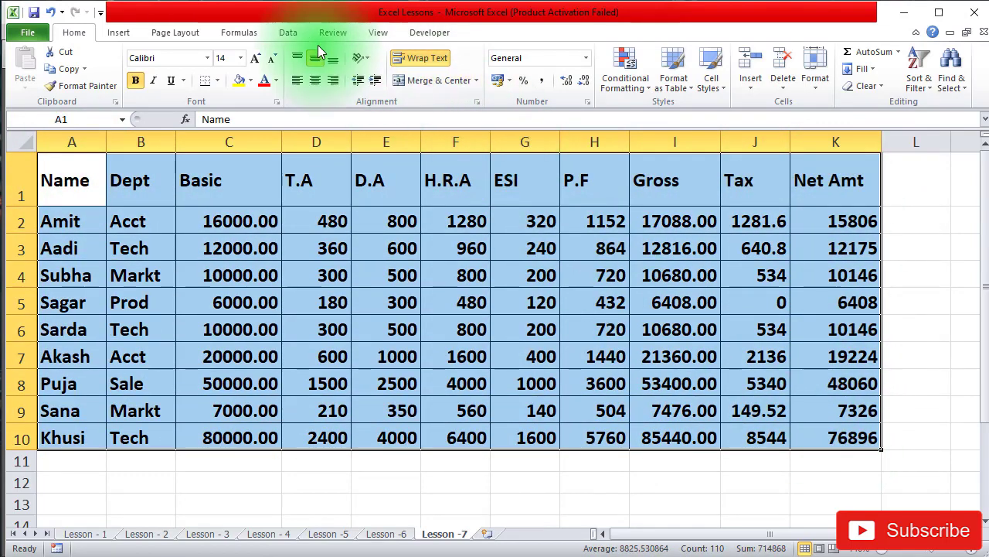
pyautogui.click(288, 32)
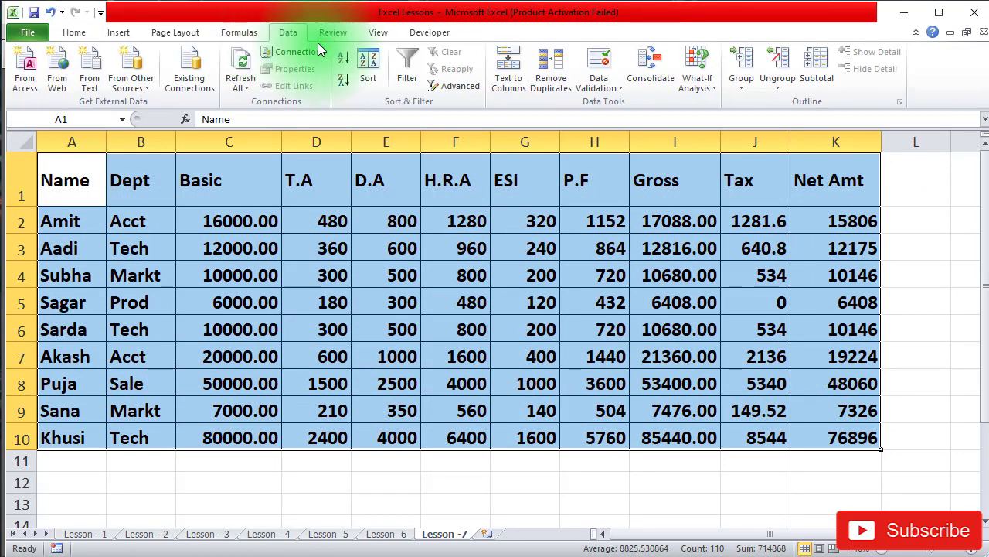
pyautogui.click(368, 69)
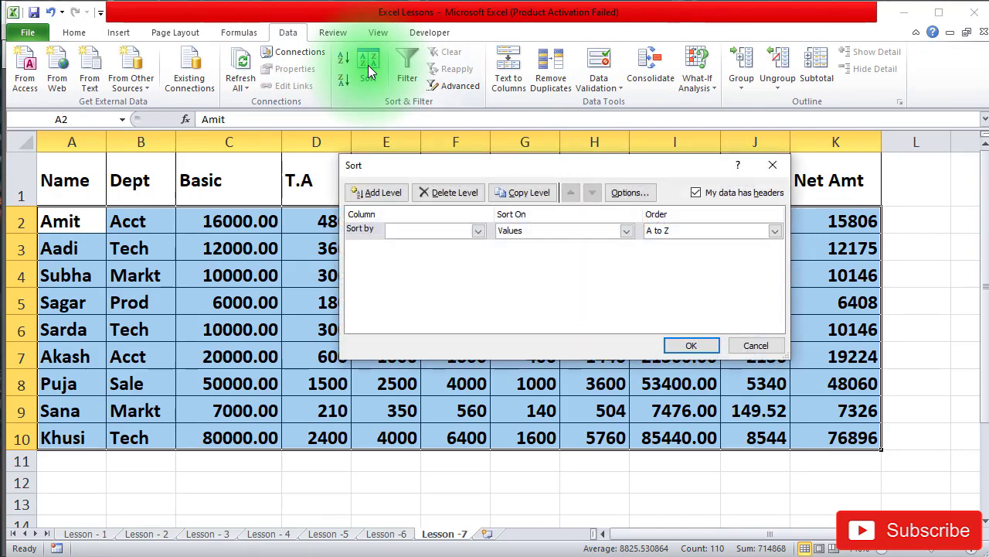
pyautogui.click(479, 230)
pyautogui.click(405, 321)
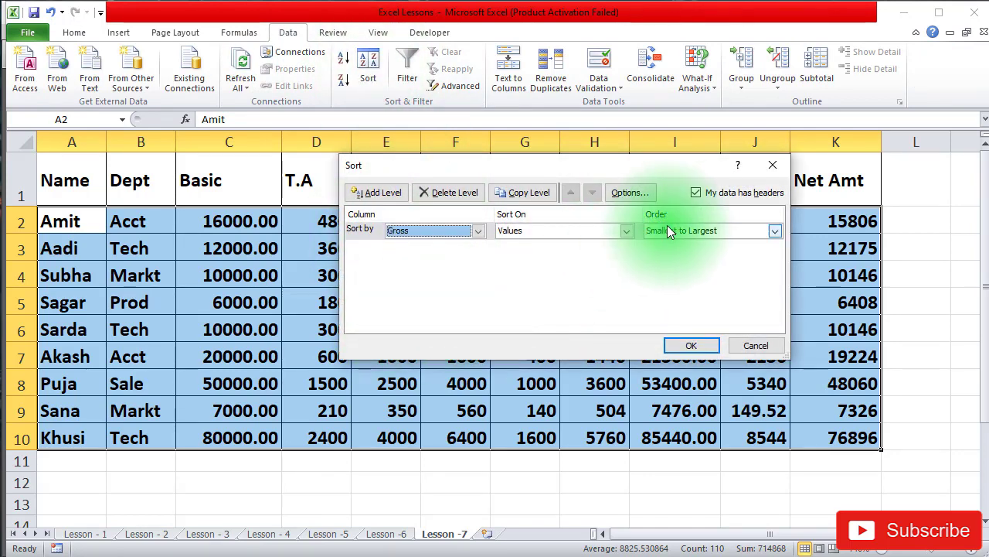
pyautogui.click(774, 232)
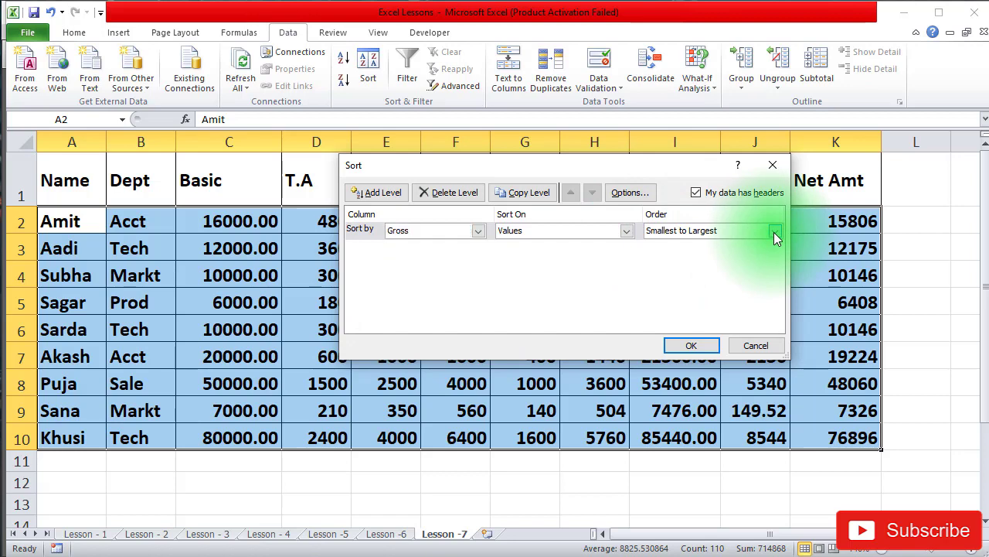
pyautogui.click(699, 255)
pyautogui.click(692, 348)
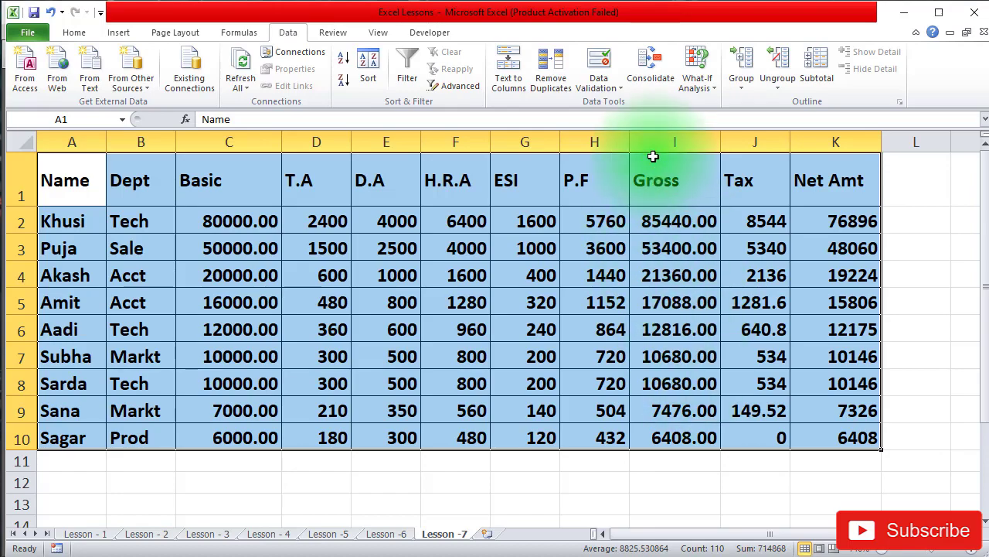
pyautogui.click(909, 366)
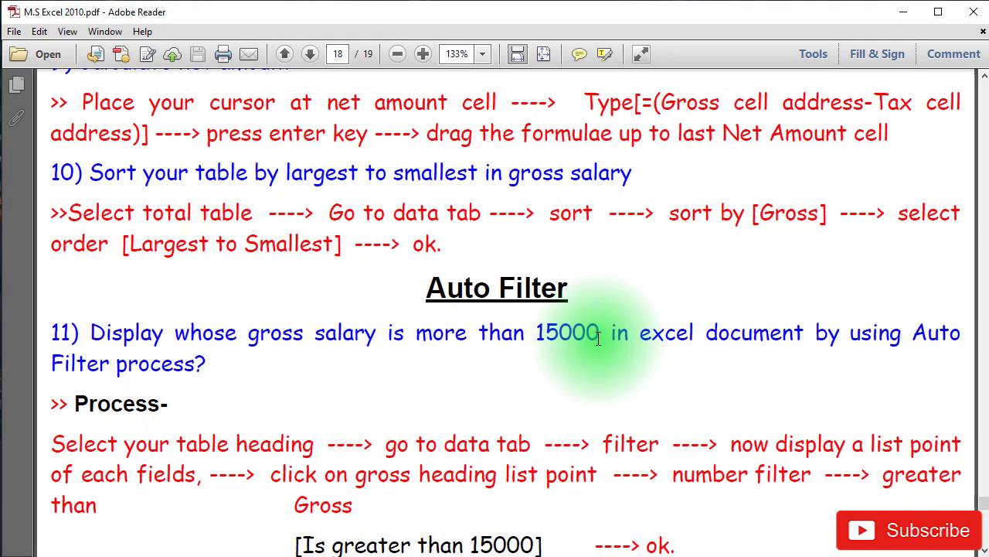
# Step: Highlight question 11 on gross salaries above 15000 in the Auto Filter section, then return to Excel
pyautogui.scroll(-1, 599, 339)
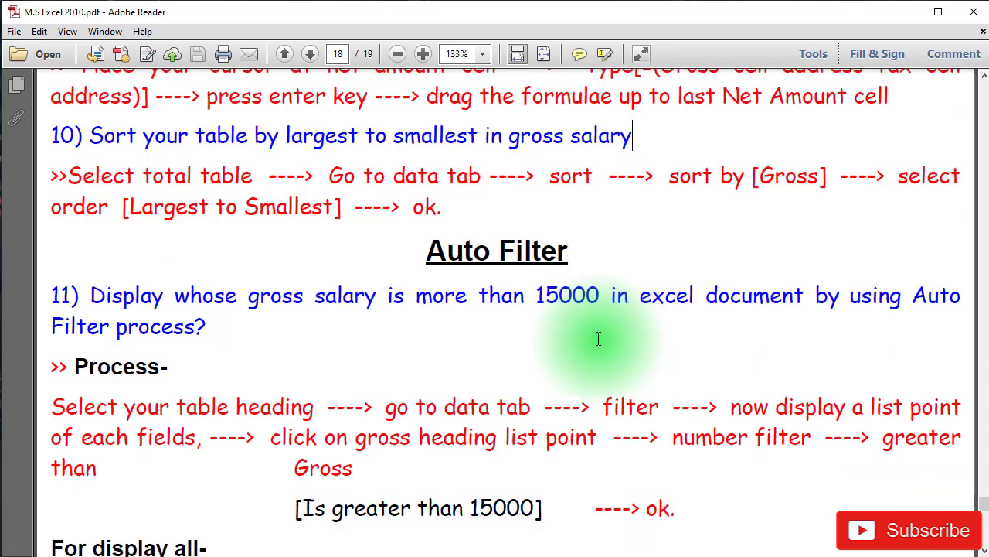
pyautogui.scroll(-2, 598, 338)
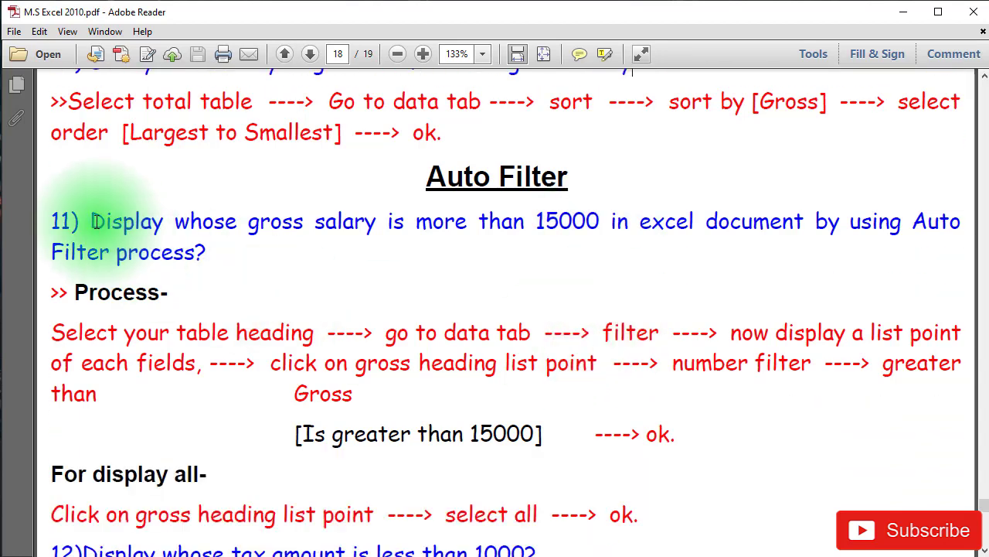
pyautogui.moveTo(92, 222)
pyautogui.mouseDown()
pyautogui.moveTo(966, 236)
pyautogui.moveTo(936, 265)
pyautogui.moveTo(360, 249)
pyautogui.moveTo(237, 255)
pyautogui.moveTo(221, 265)
pyautogui.moveTo(439, 276)
pyautogui.mouseUp()
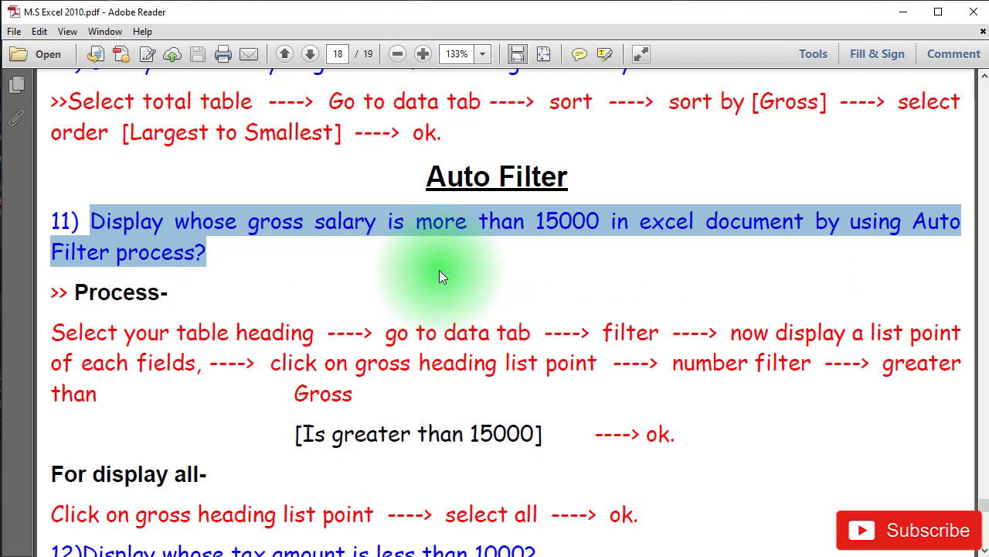
pyautogui.hotkey('alt', 'Tab')
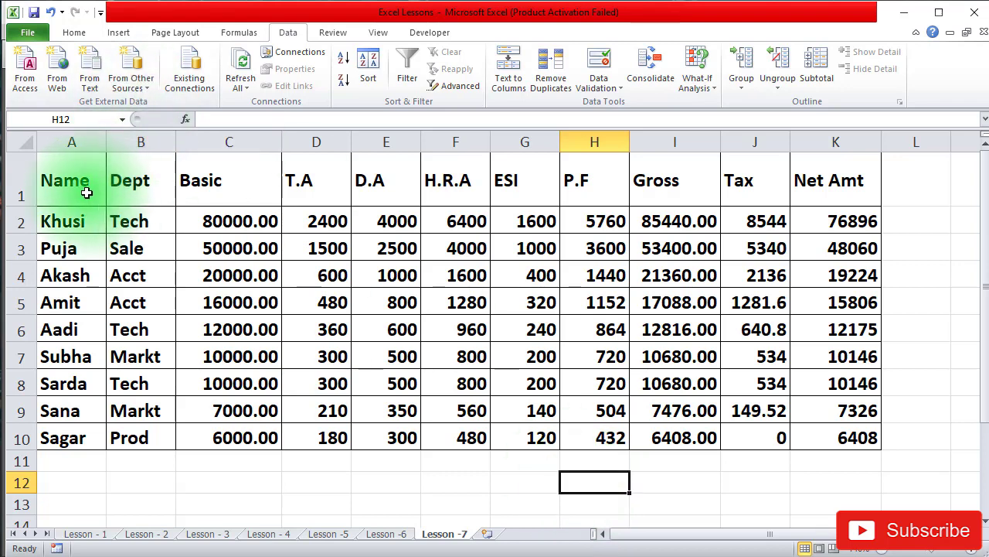
# Step: Turn on AutoFilter across the heading row A1:K1 of the salary table
pyautogui.moveTo(81, 188); pyautogui.dragTo(839, 176)
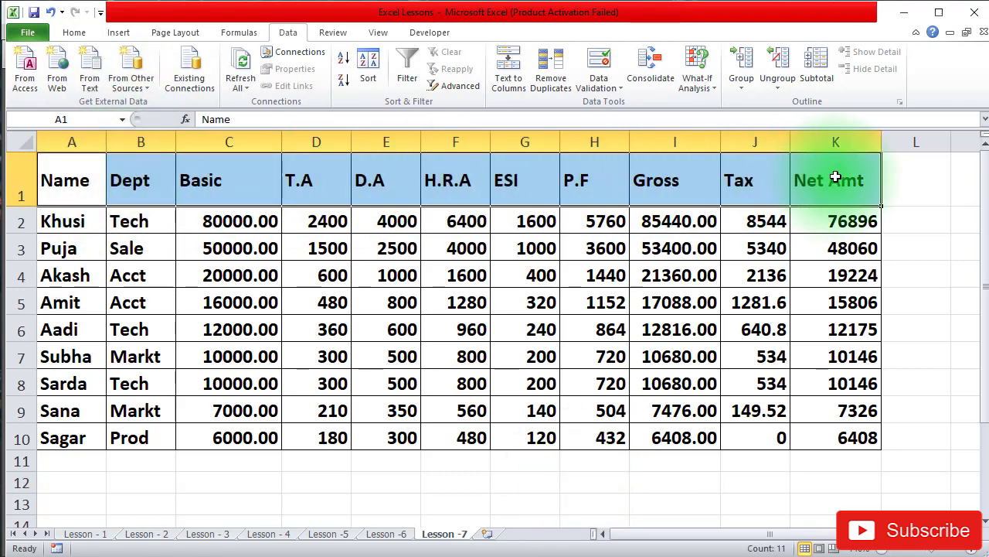
pyautogui.click(407, 72)
pyautogui.click(916, 221)
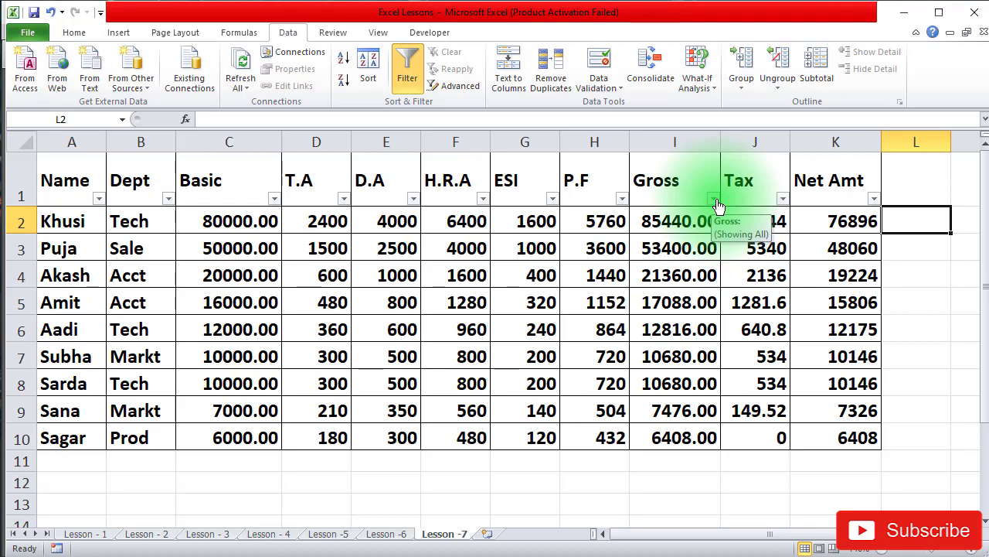
# Step: Apply a Gross 'Greater Than' number filter of 15000
pyautogui.click(713, 199)
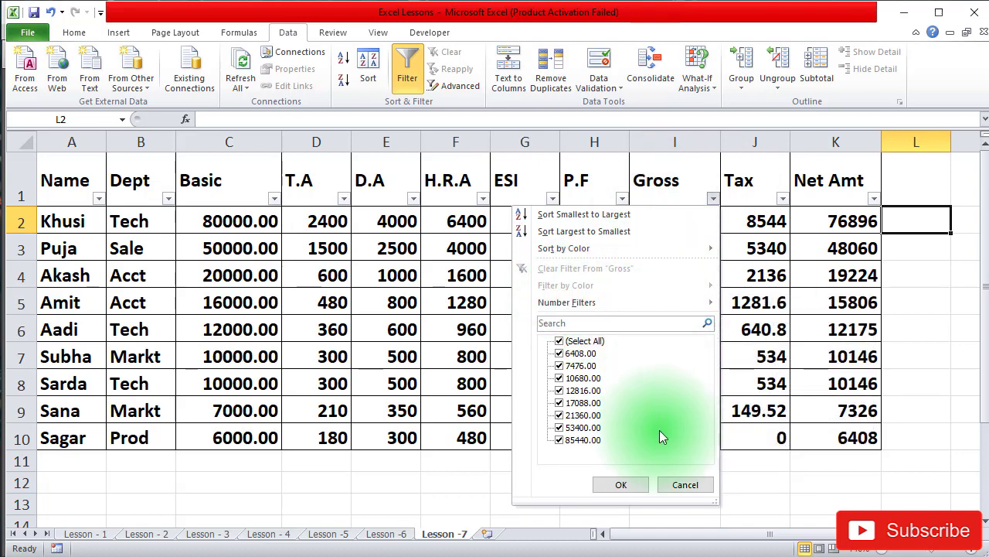
pyautogui.moveTo(588, 303)
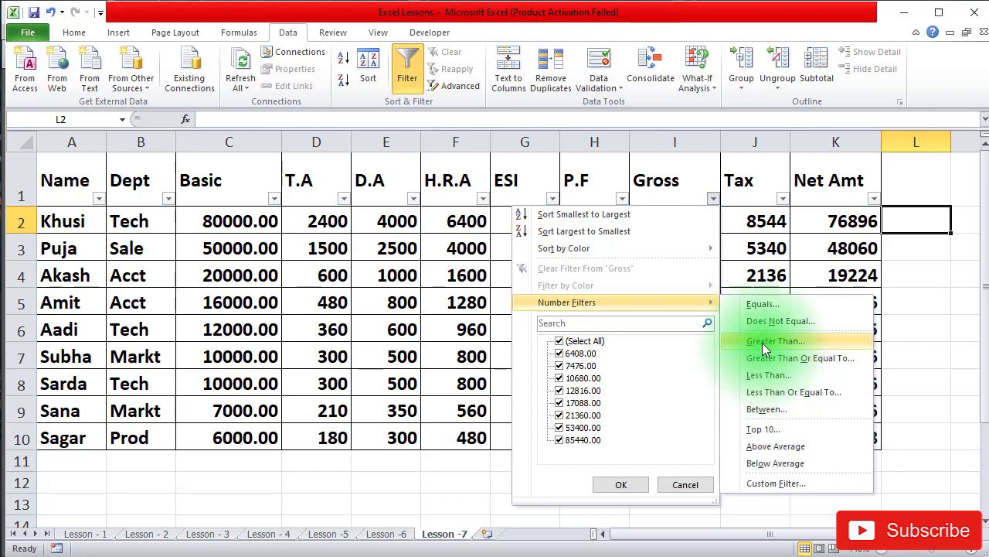
pyautogui.click(769, 341)
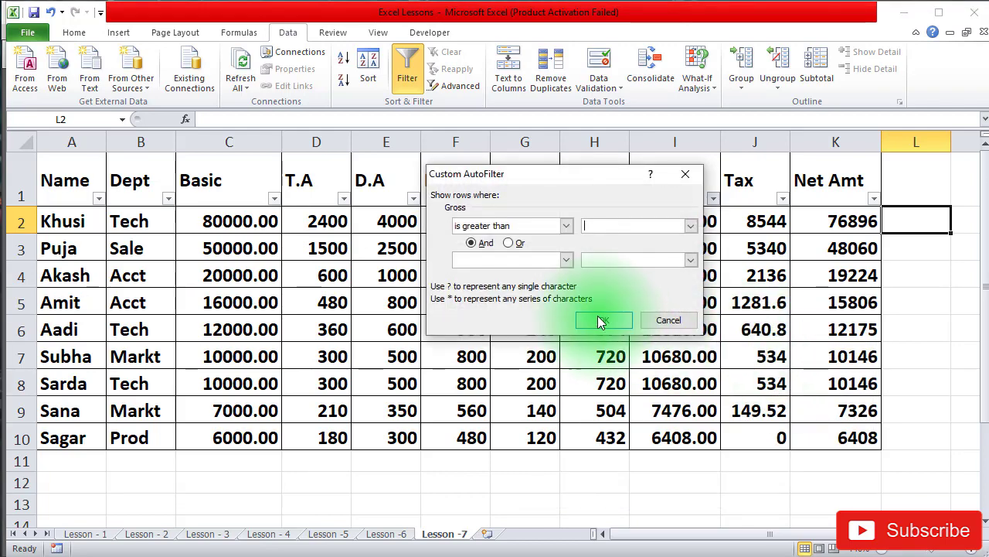
pyautogui.write('15000')
pyautogui.click(601, 320)
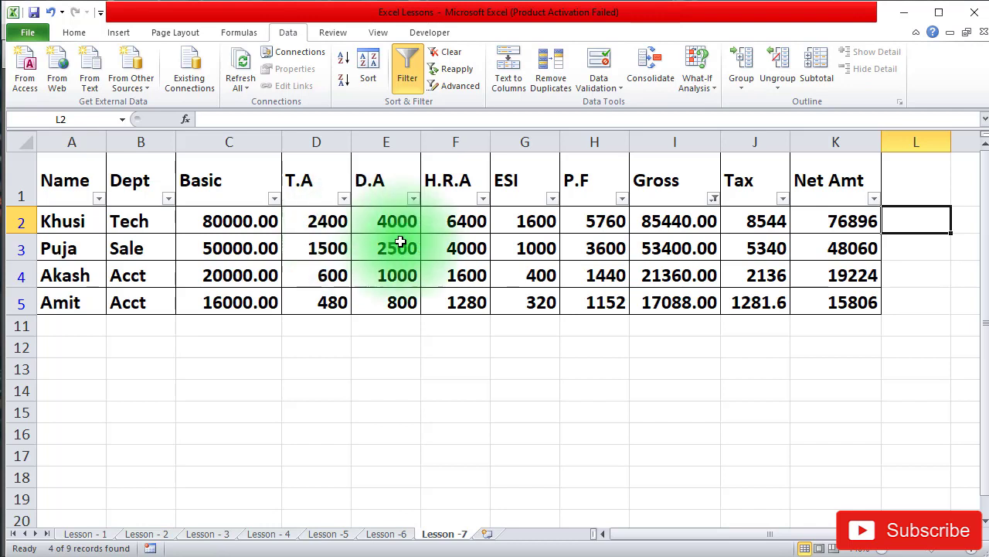
# Step: Clear the Gross filter with Select All so all nine rows show again
pyautogui.click(712, 198)
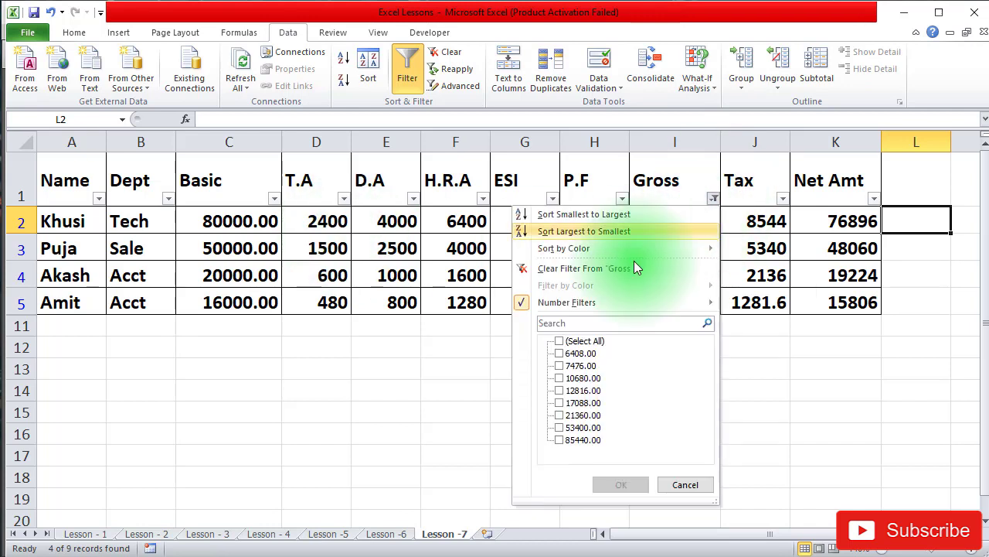
pyautogui.click(576, 341)
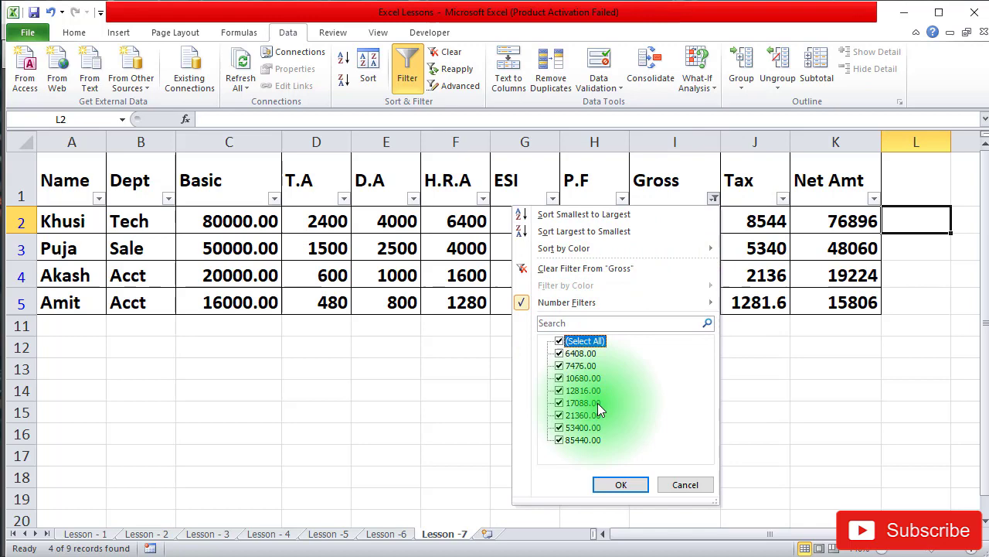
pyautogui.click(621, 484)
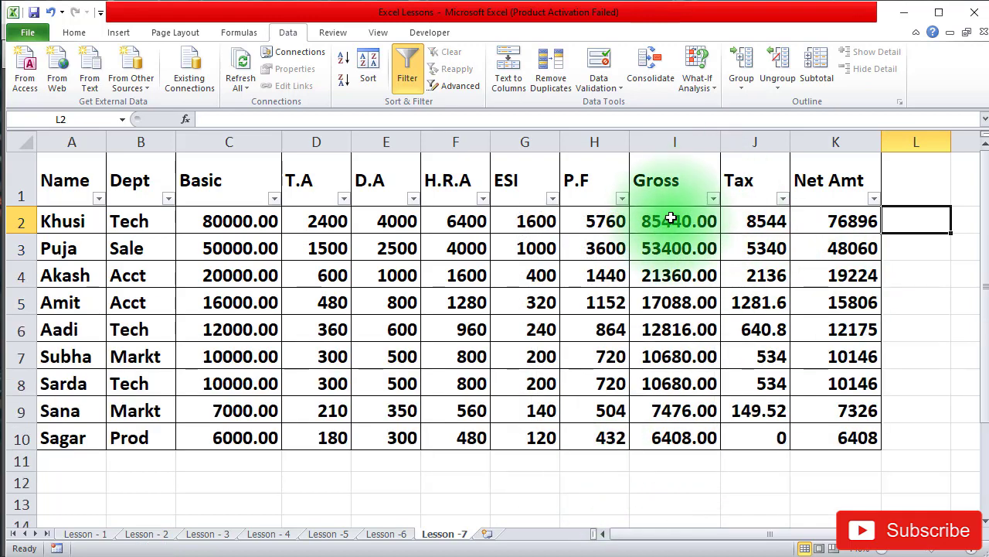
# Step: Apply a Gross 'Between' number filter from 20000 to 50000
pyautogui.click(713, 201)
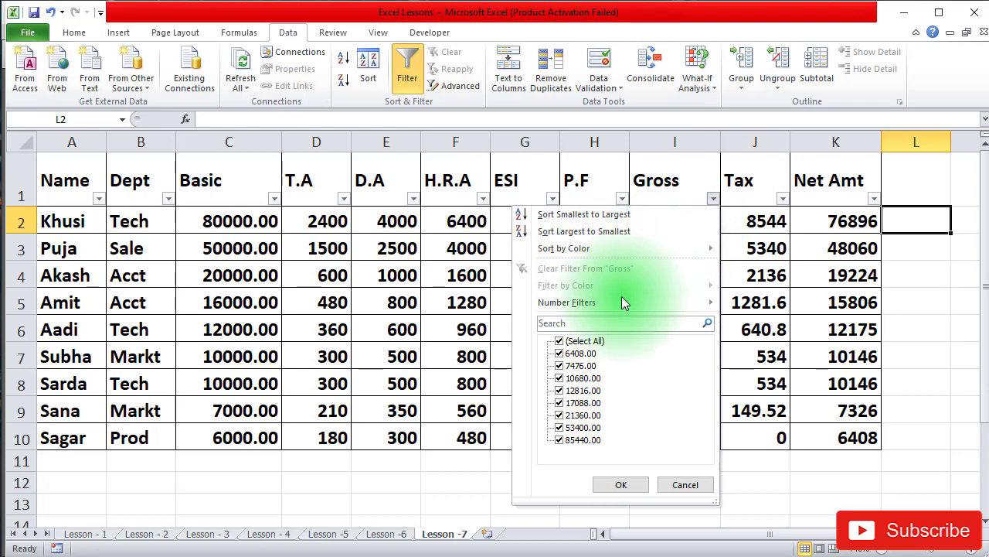
pyautogui.moveTo(567, 302)
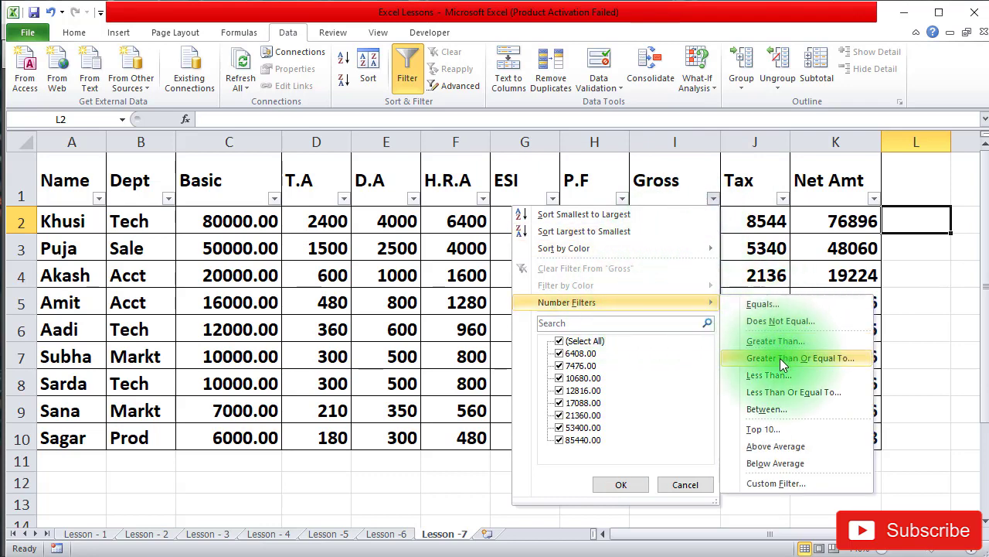
pyautogui.click(773, 409)
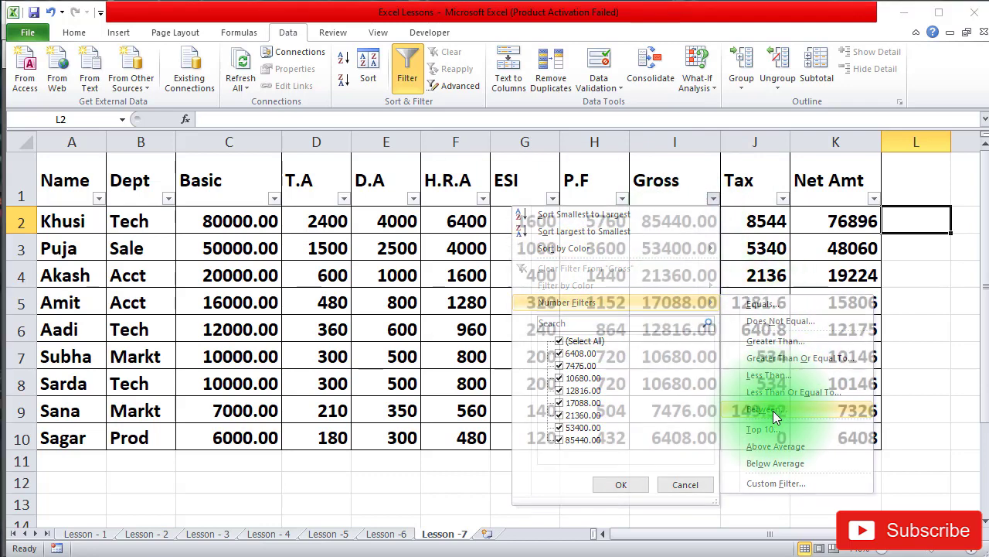
pyautogui.moveTo(558, 173); pyautogui.dragTo(596, 204)
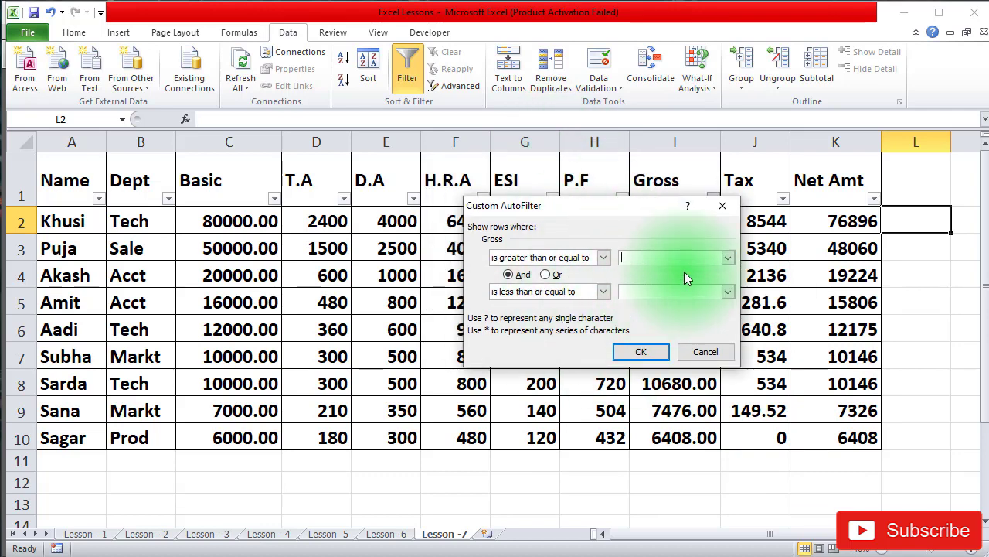
pyautogui.write('2')
pyautogui.write('000')
pyautogui.write('0')
pyautogui.click(681, 285)
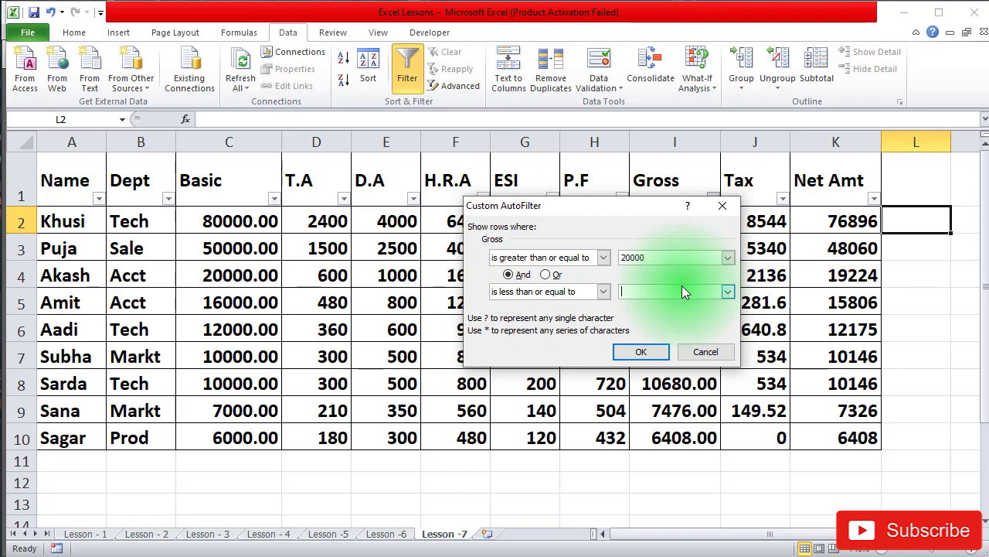
pyautogui.write('50000')
pyautogui.click(639, 352)
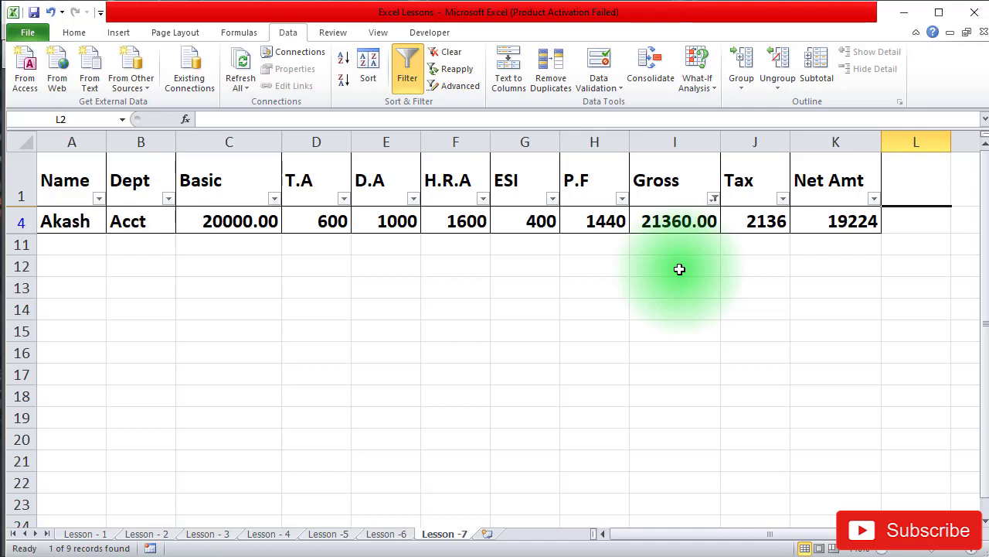
# Step: Tick (Select All) in the Gross filter to restore all nine rows, then select cell I4
pyautogui.click(712, 197)
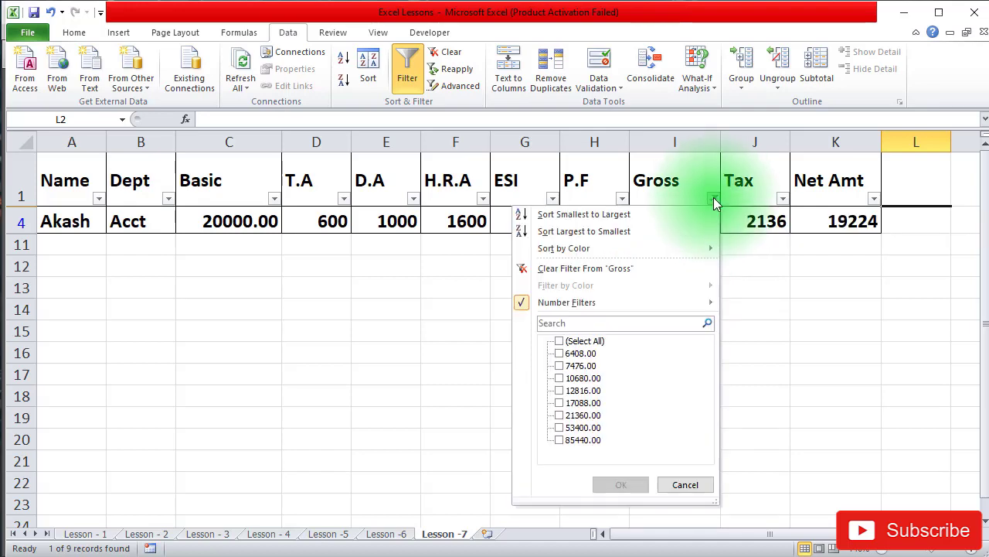
pyautogui.click(576, 341)
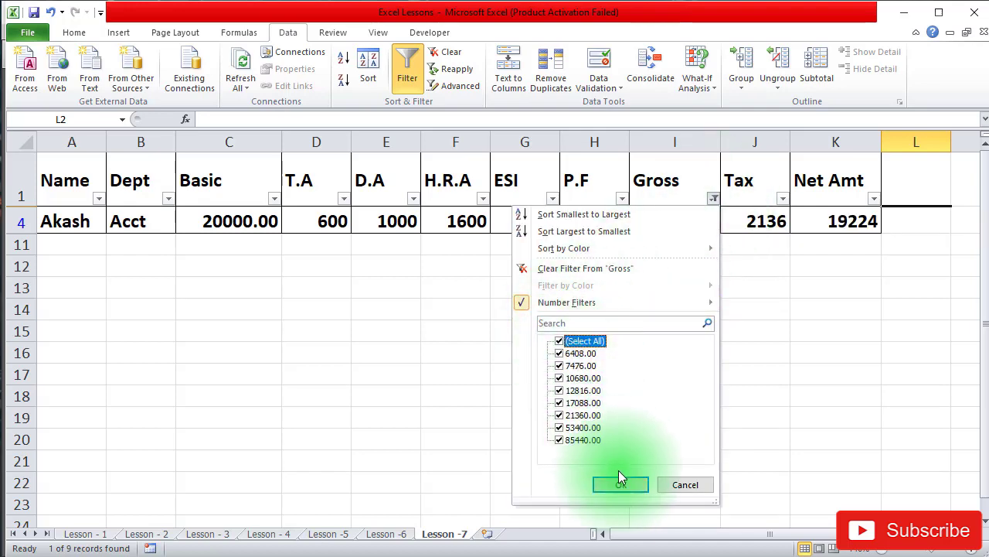
pyautogui.click(620, 484)
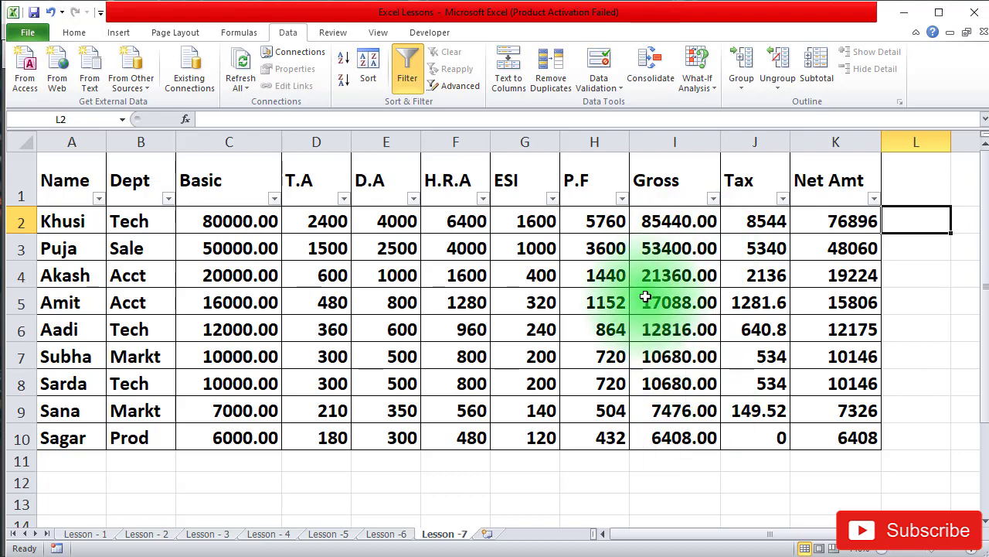
pyautogui.click(668, 275)
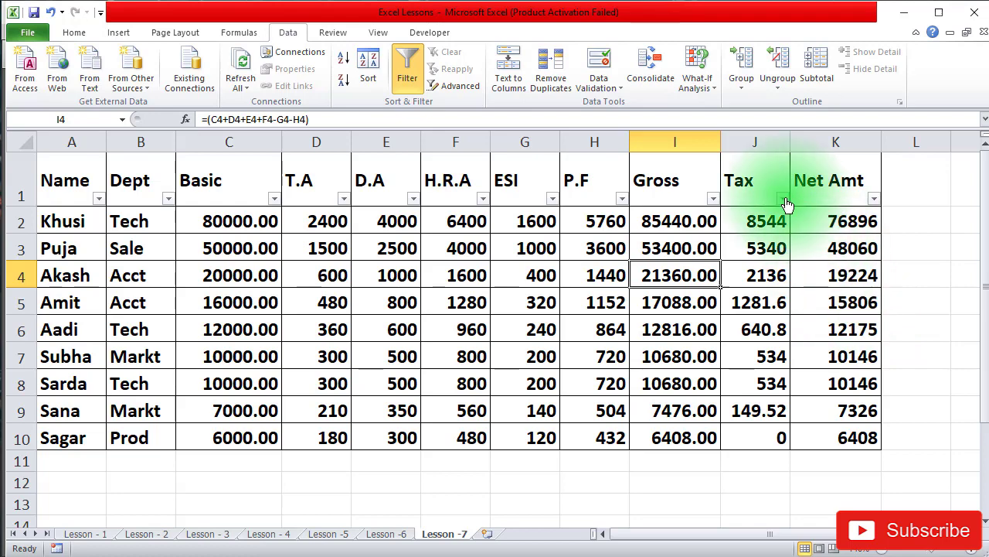
# Step: Filter the Tax column to values less than or equal to 1000
pyautogui.click(783, 198)
pyautogui.moveTo(637, 302)
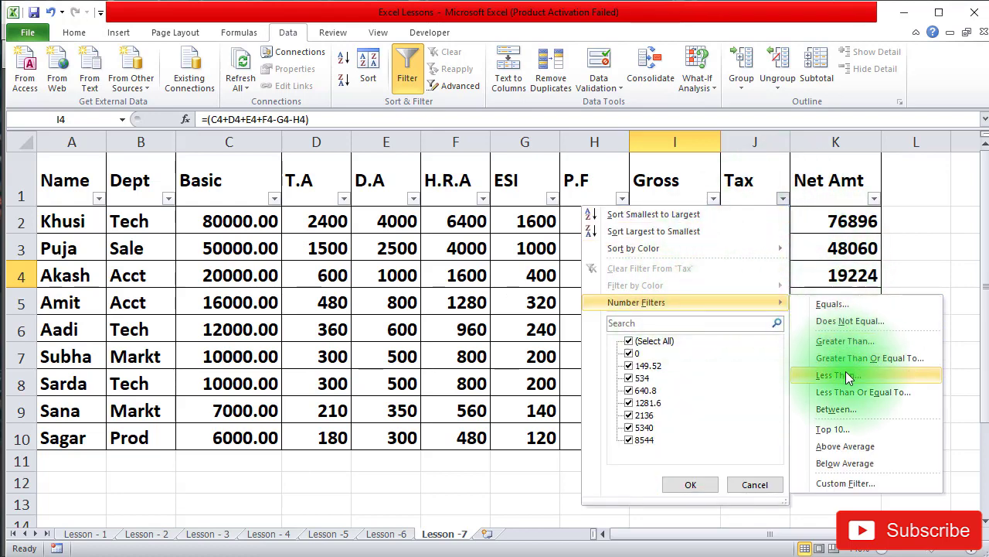
pyautogui.click(846, 392)
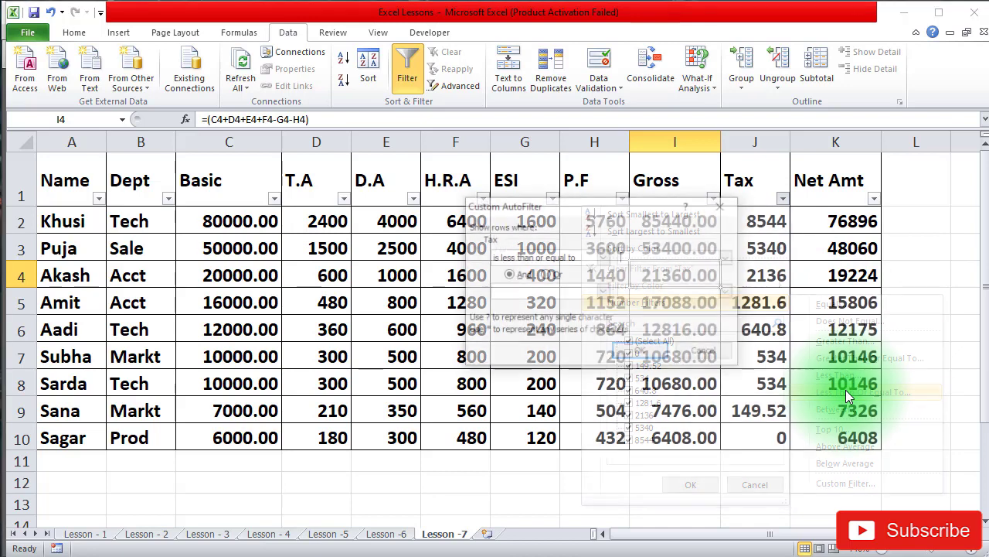
pyautogui.write('1')
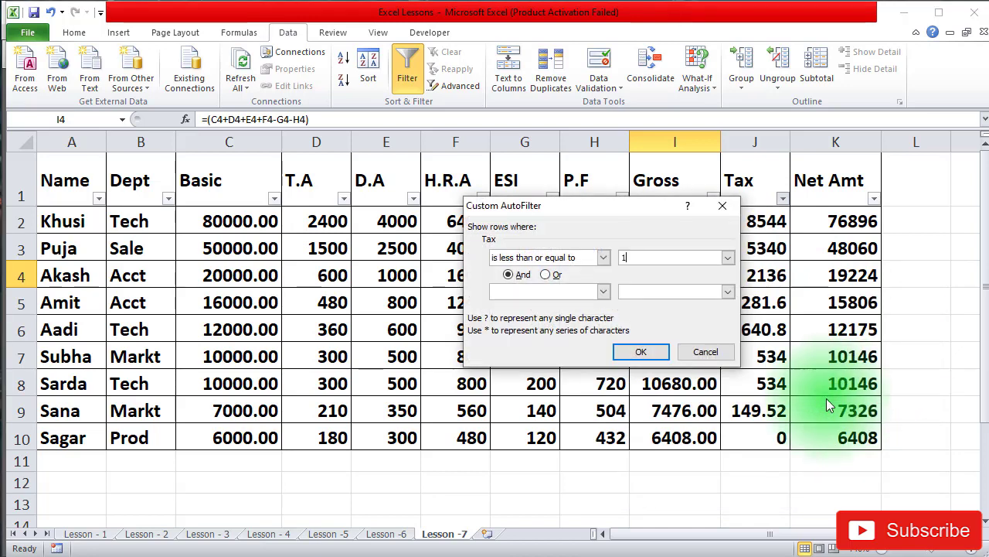
pyautogui.write('000')
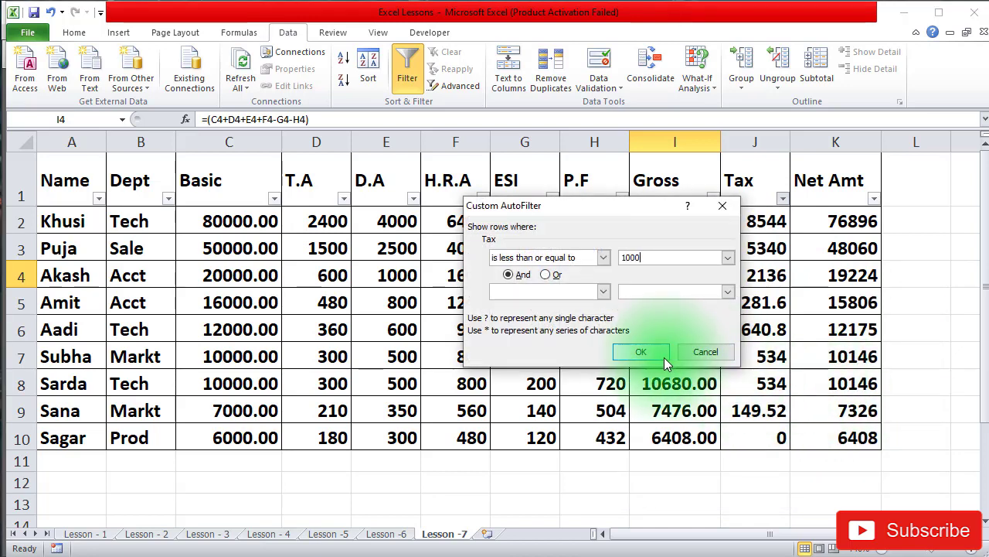
pyautogui.click(653, 353)
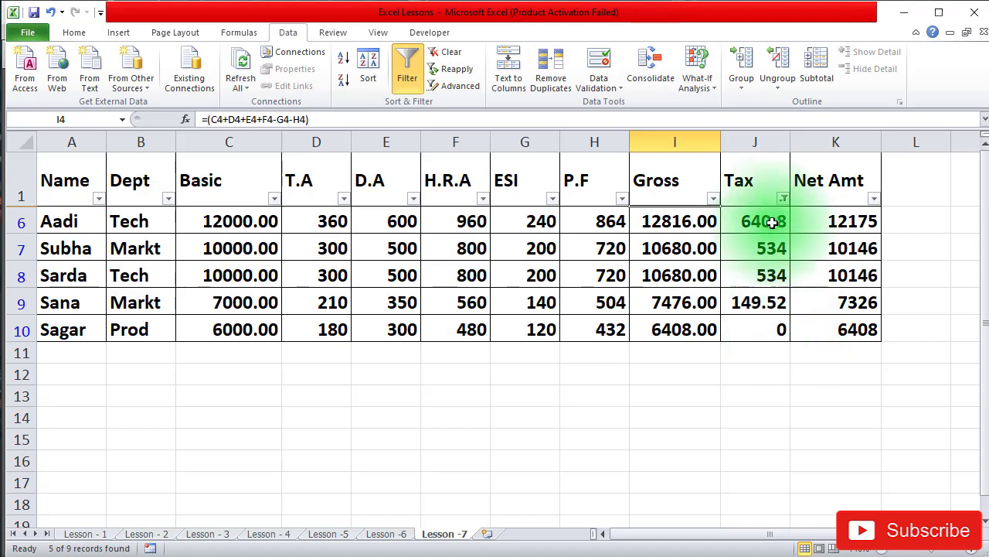
# Step: Clear the Tax filter to show every row, then check the next question in the PDF
pyautogui.click(783, 199)
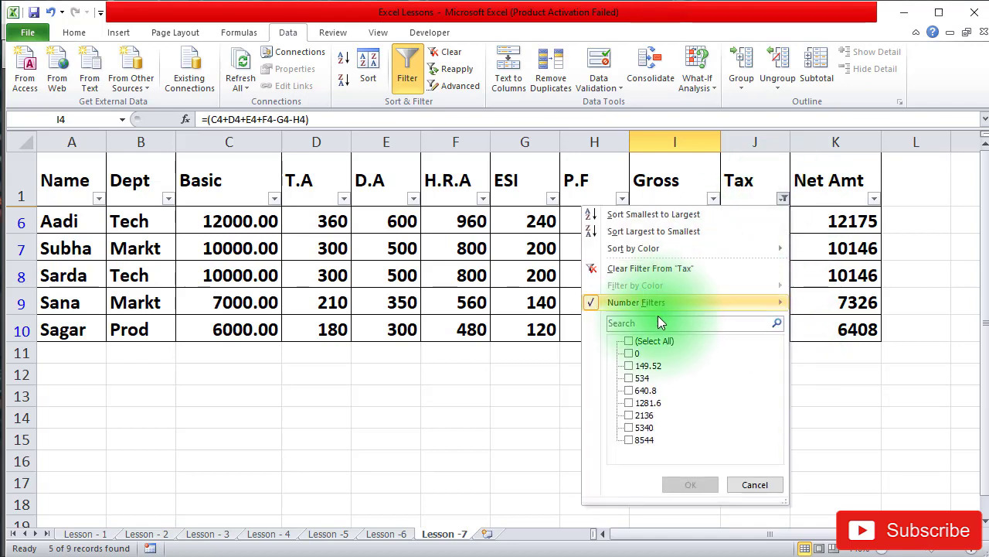
pyautogui.click(690, 484)
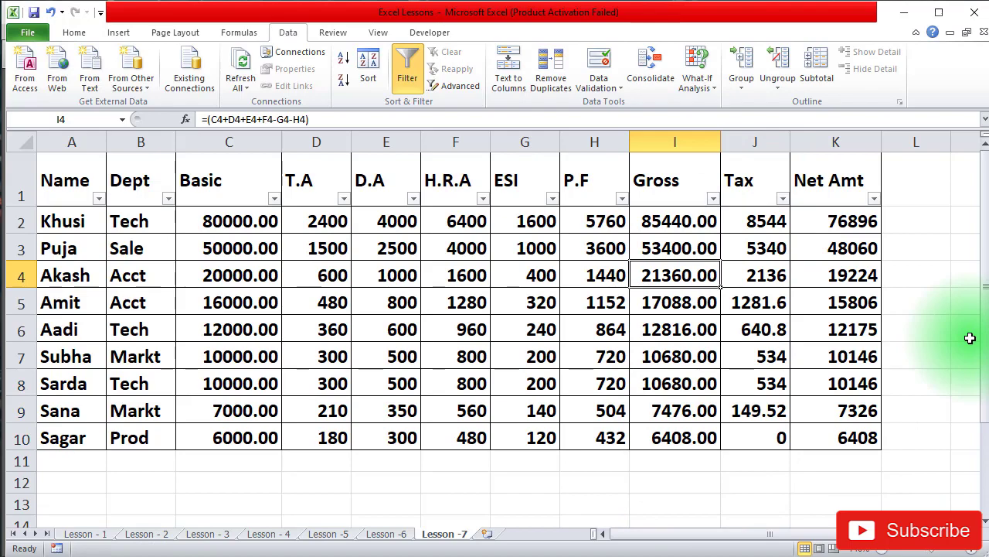
pyautogui.click(585, 541)
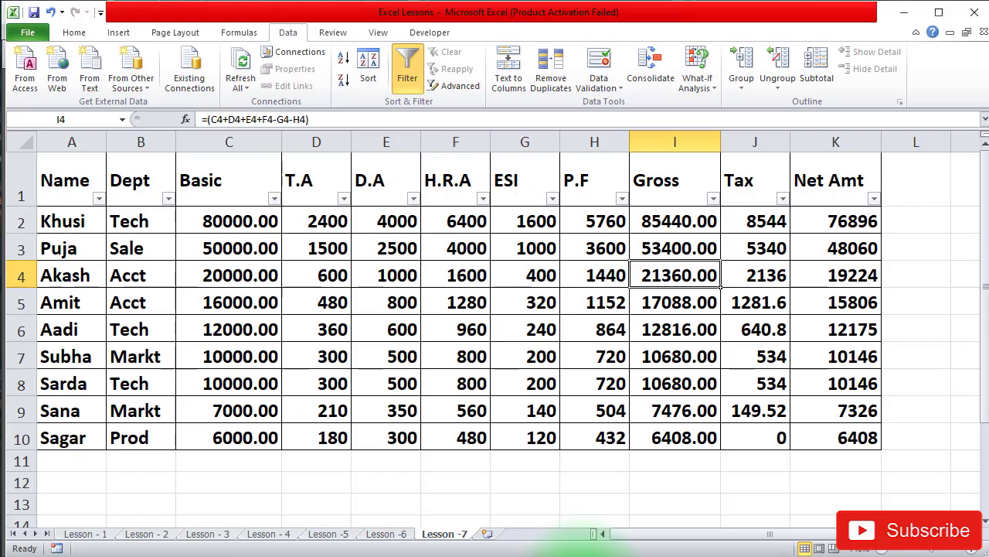
pyautogui.click(572, 541)
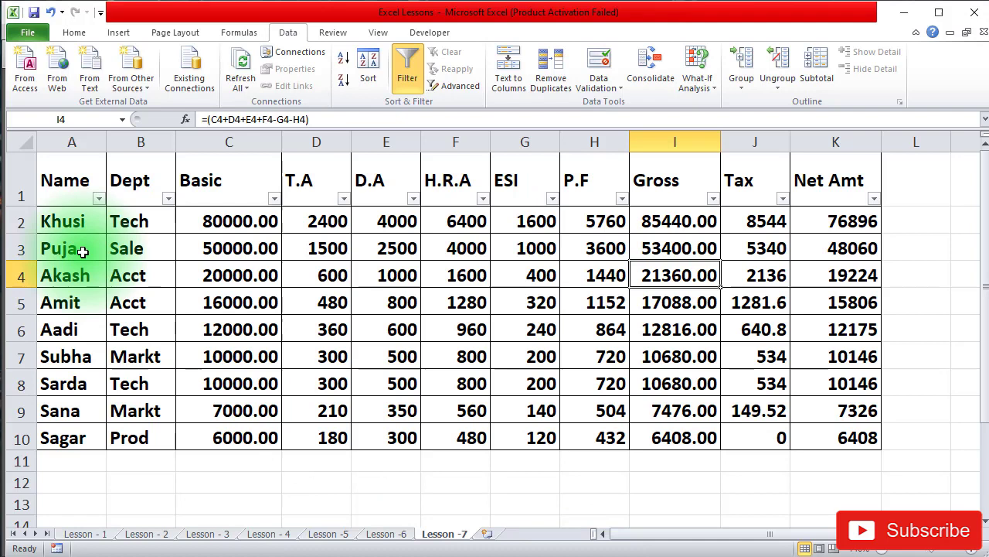
# Step: Filter Name for entries beginning with 's', then select all names again
pyautogui.click(98, 199)
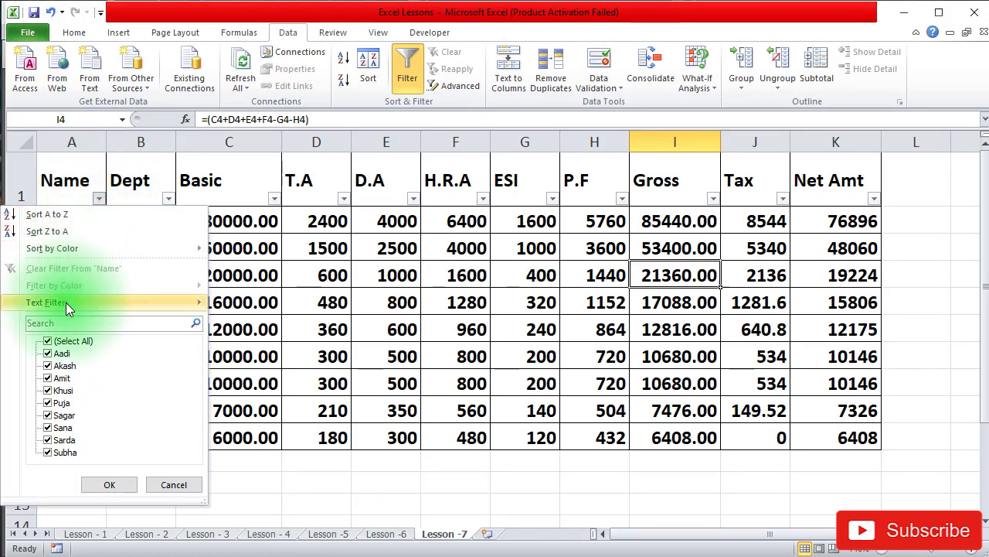
pyautogui.moveTo(48, 302)
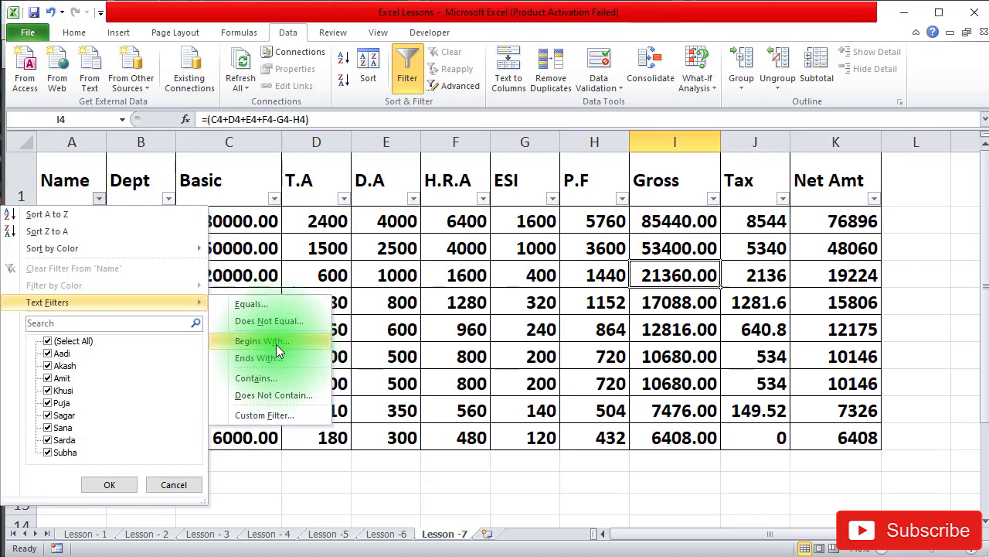
pyautogui.click(276, 344)
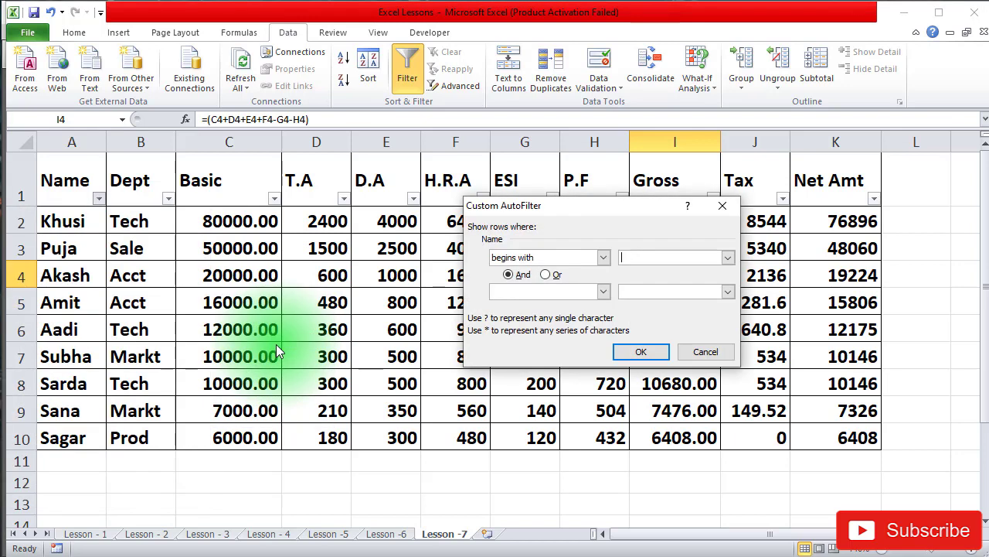
pyautogui.write('s')
pyautogui.click(638, 351)
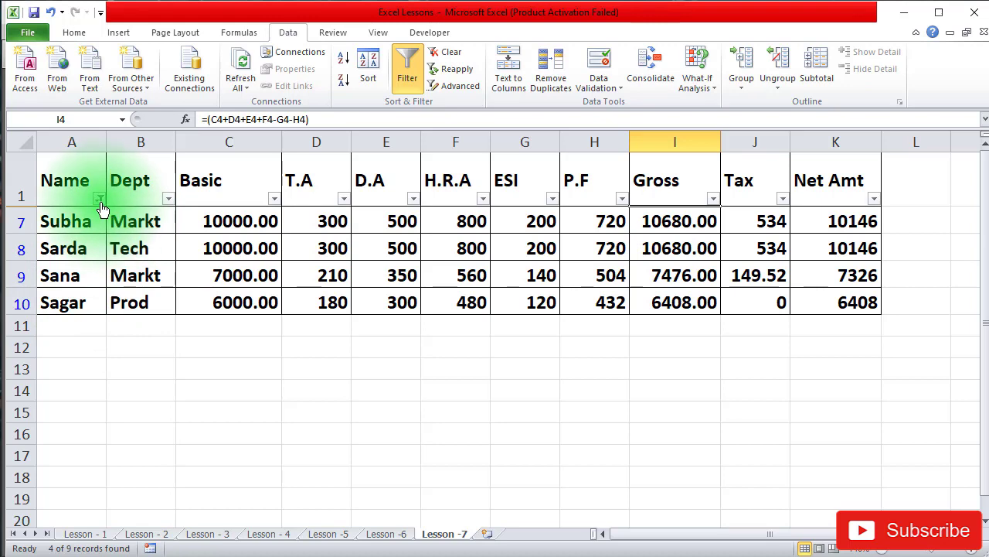
pyautogui.click(99, 198)
pyautogui.click(47, 341)
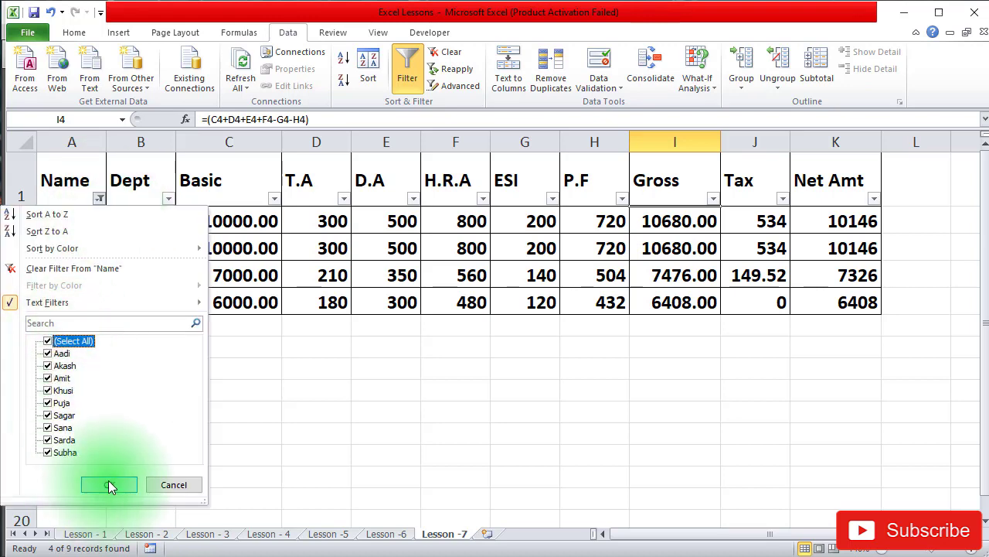
pyautogui.click(109, 485)
# Step: Filter Name to equal 'puja', then restore all nine rows
pyautogui.click(99, 197)
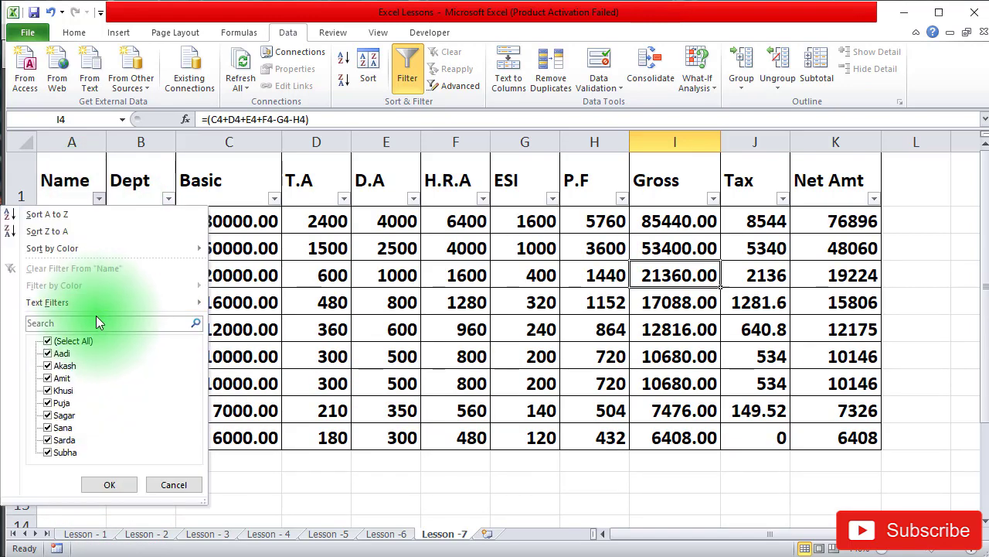
pyautogui.click(268, 301)
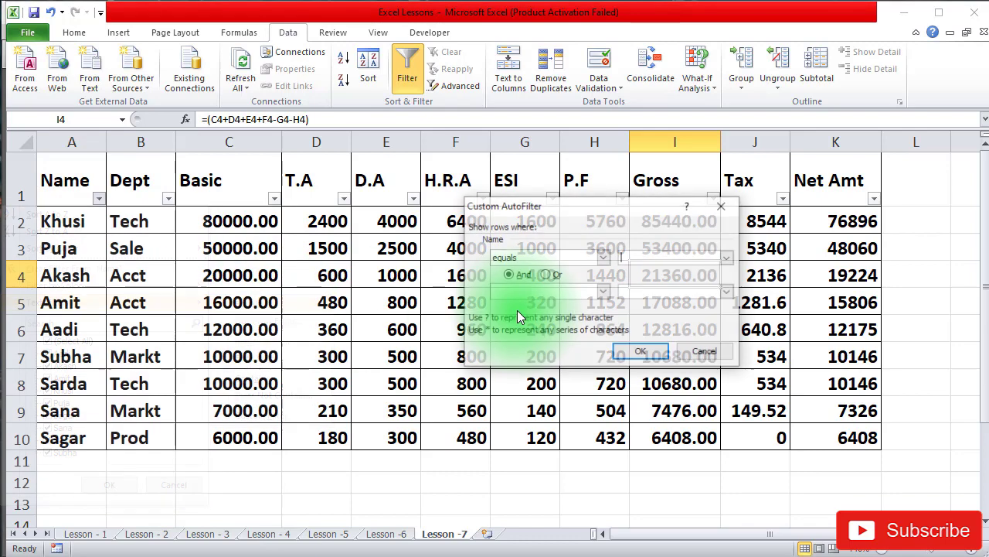
pyautogui.write('p')
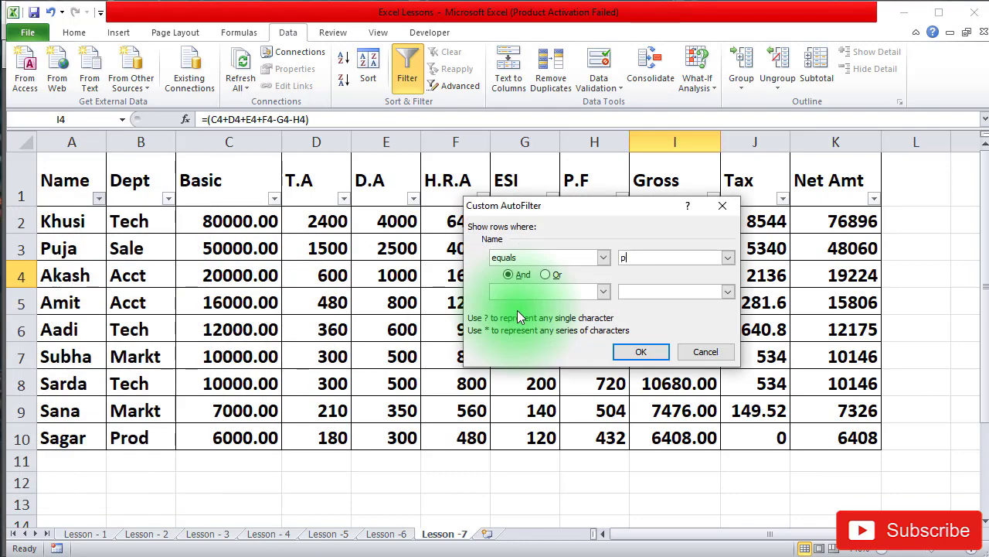
pyautogui.write('uja')
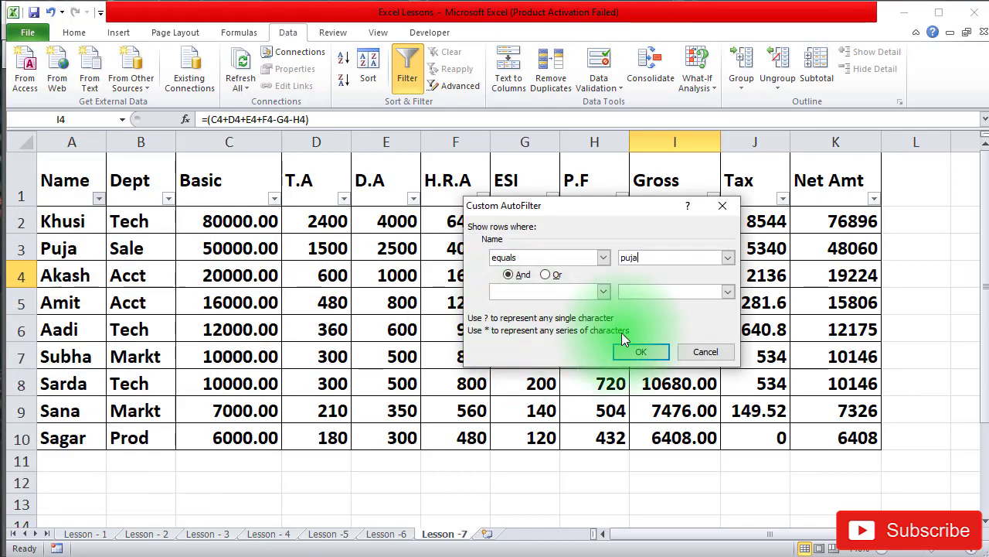
pyautogui.click(638, 353)
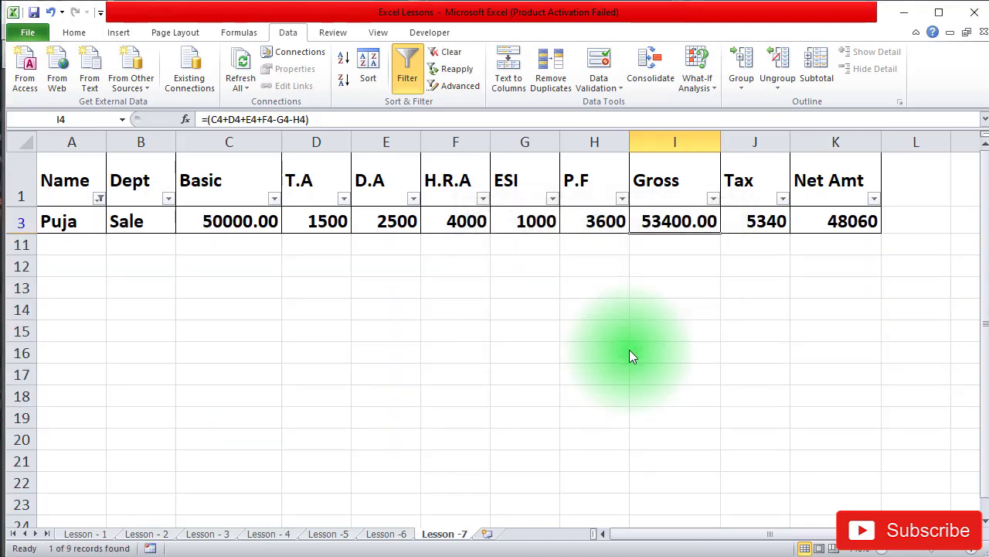
pyautogui.click(98, 199)
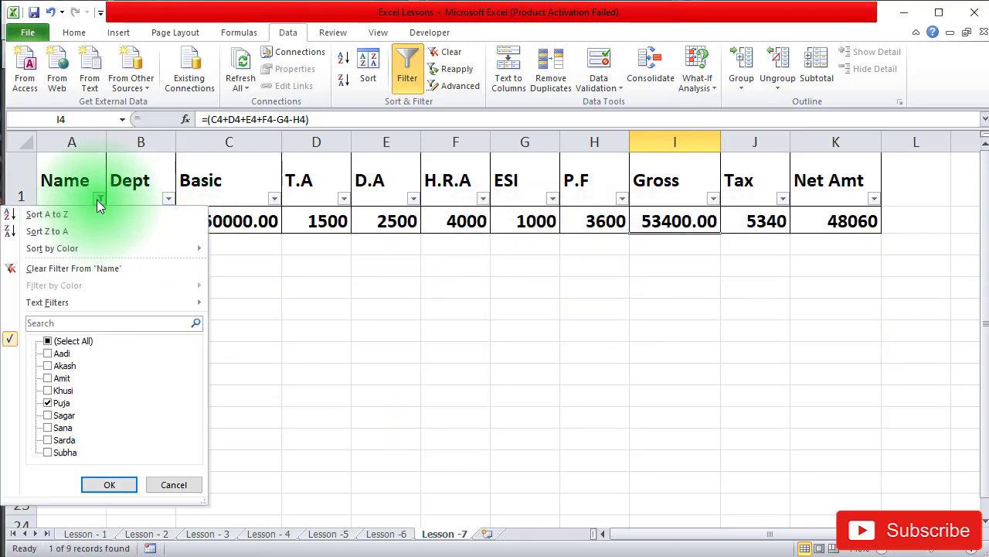
pyautogui.click(62, 341)
pyautogui.click(93, 485)
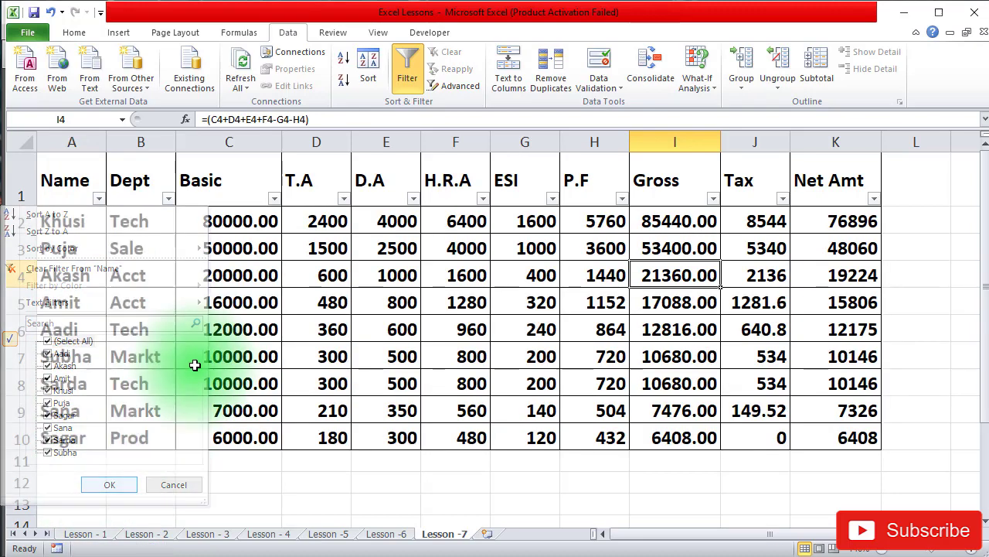
# Step: Filter Name for entries ending with 'h', then select all names to reset
pyautogui.click(97, 200)
pyautogui.moveTo(48, 302)
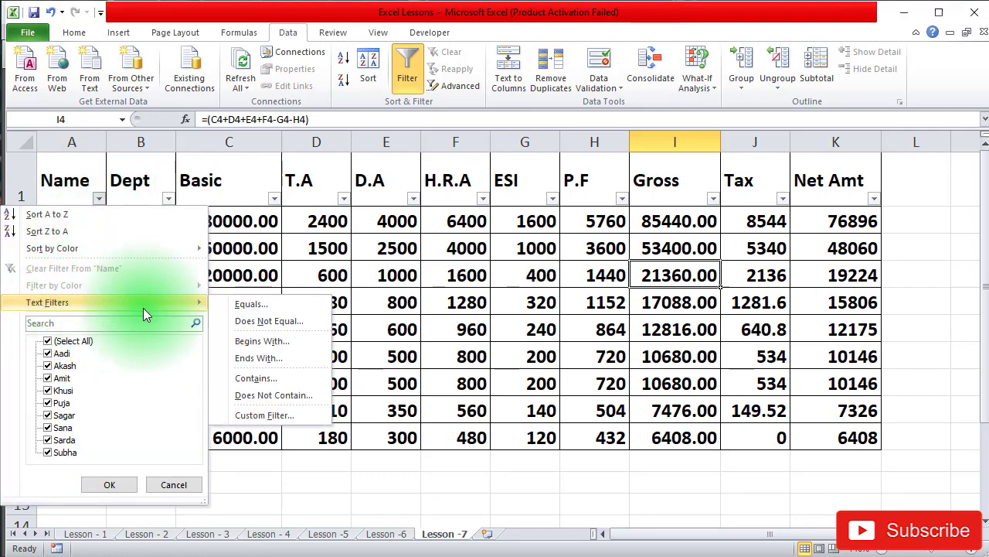
pyautogui.click(248, 356)
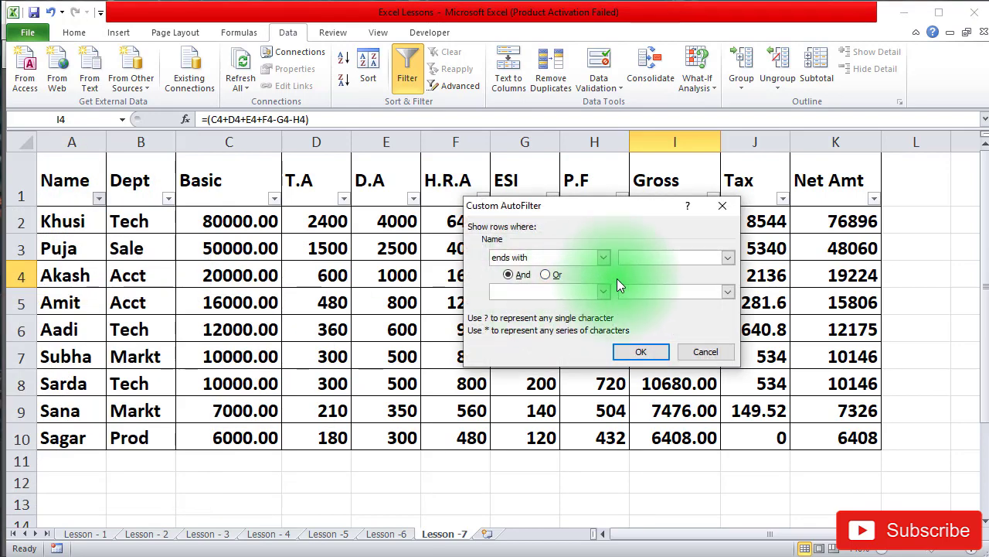
pyautogui.click(660, 260)
pyautogui.write('h')
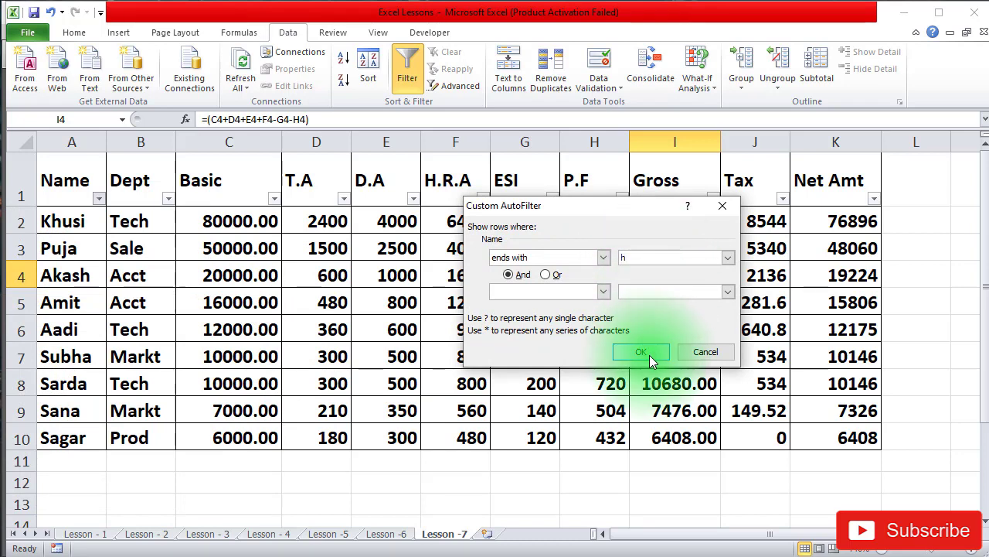
pyautogui.click(649, 354)
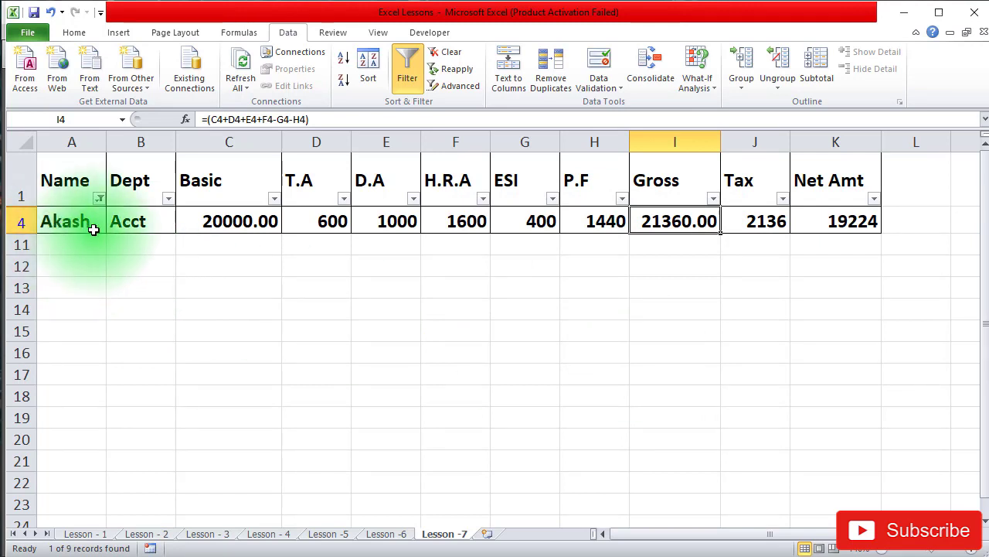
pyautogui.click(100, 199)
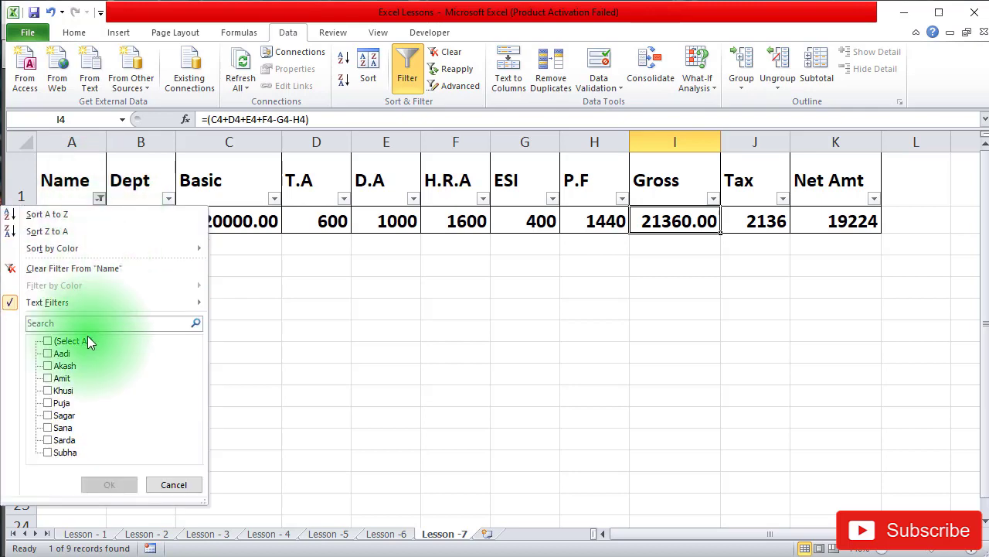
pyautogui.click(88, 340)
pyautogui.click(108, 484)
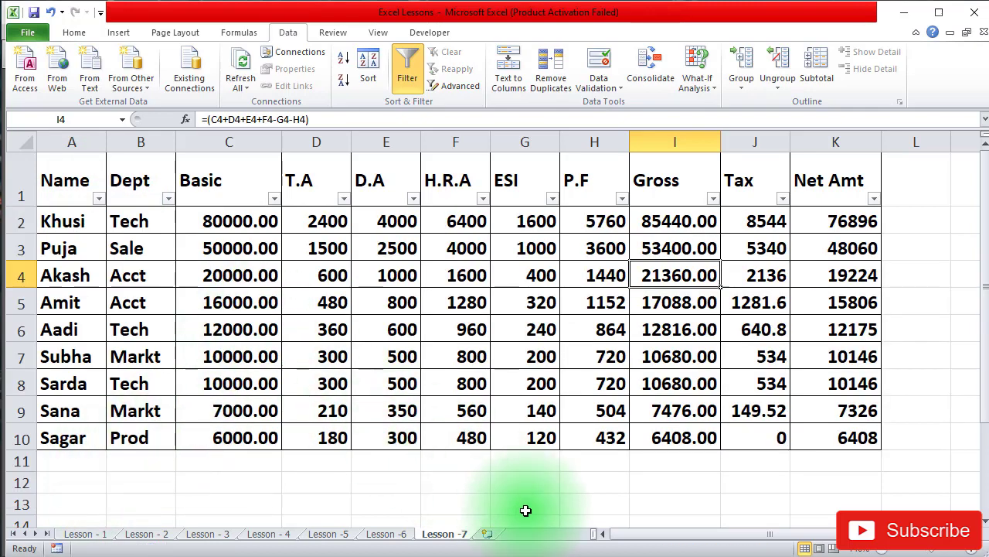
# Step: Highlight PDF item 14 on uploading the Excel sheet to Google Drive, then switch to Chrome
pyautogui.click(557, 545)
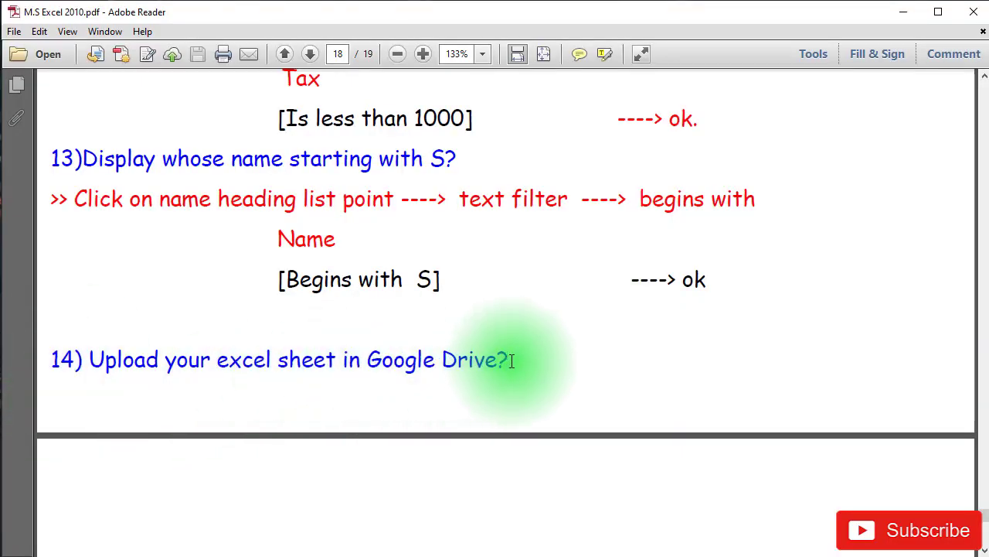
pyautogui.moveTo(509, 361); pyautogui.dragTo(89, 360)
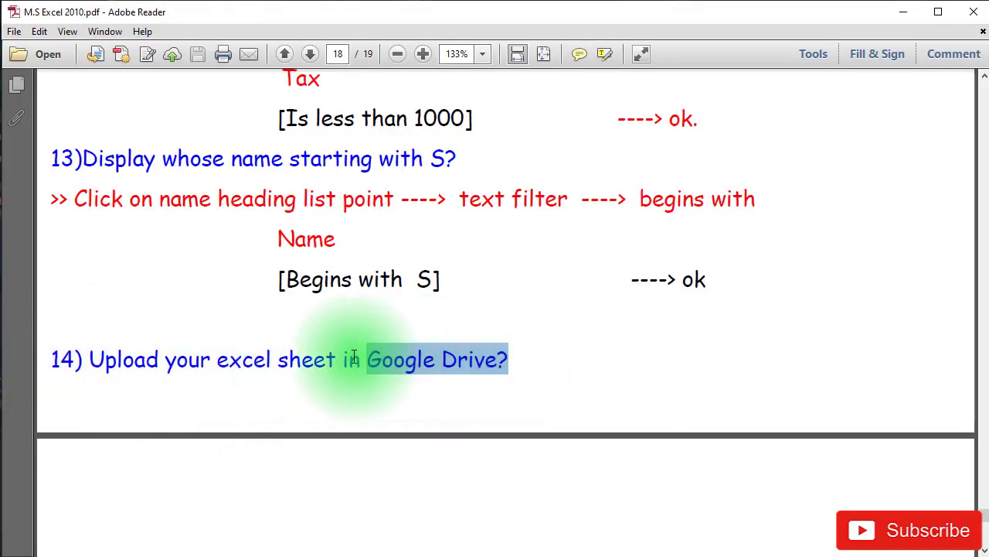
pyautogui.click(505, 371)
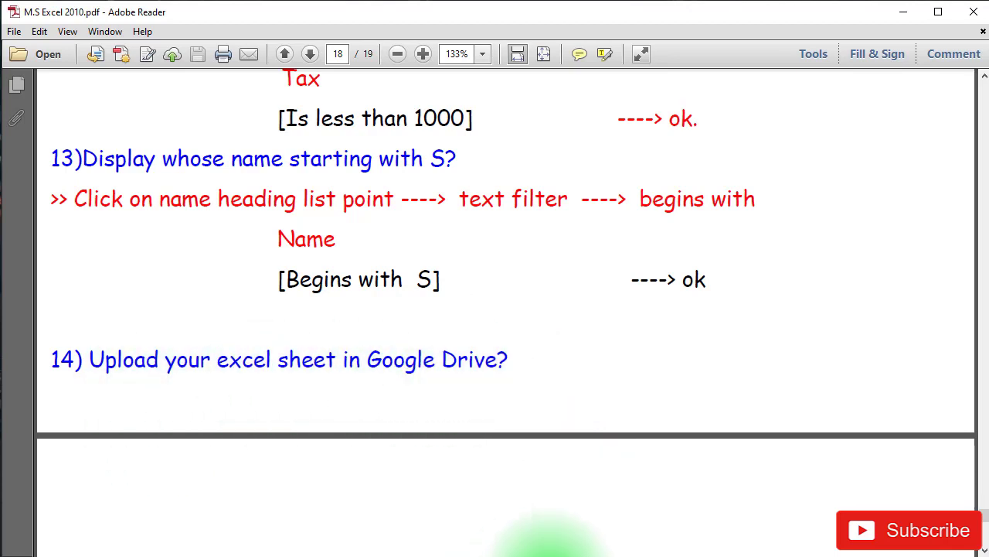
pyautogui.click(567, 551)
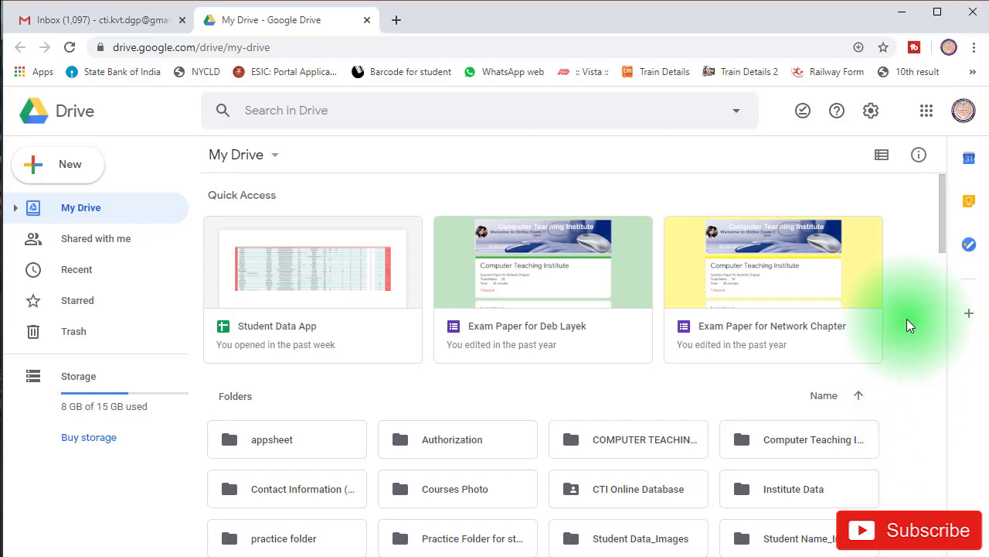
# Step: Add a new 'Excel Lessons' folder from the My Drive context menu and open it
pyautogui.rightClick(732, 390)
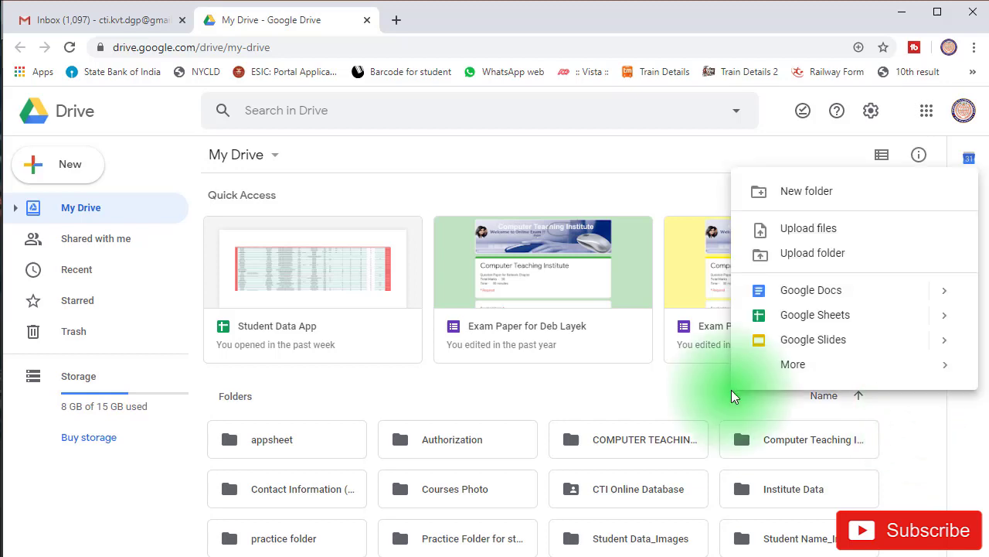
pyautogui.click(807, 194)
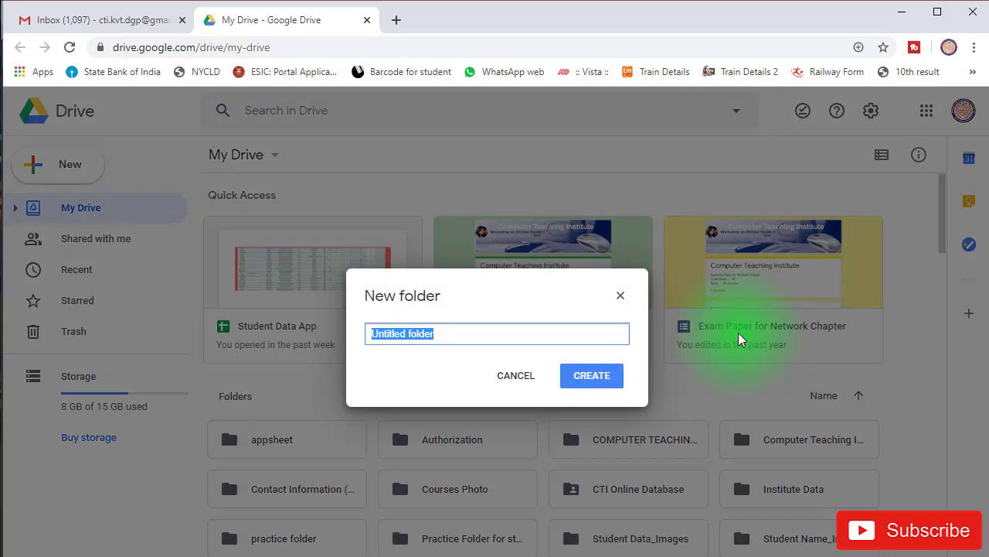
pyautogui.write('Ex')
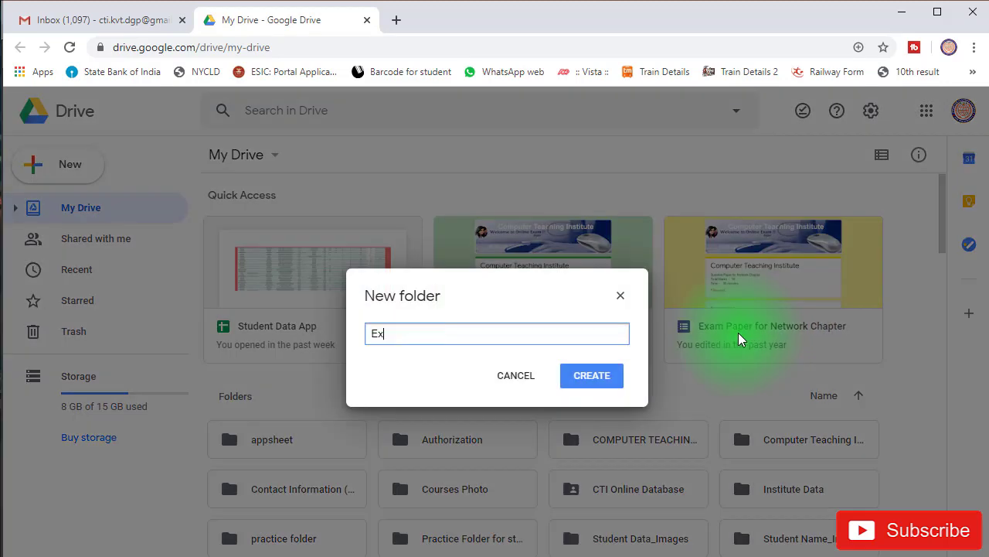
pyautogui.write('ce')
pyautogui.write('l Lessons')
pyautogui.click(611, 377)
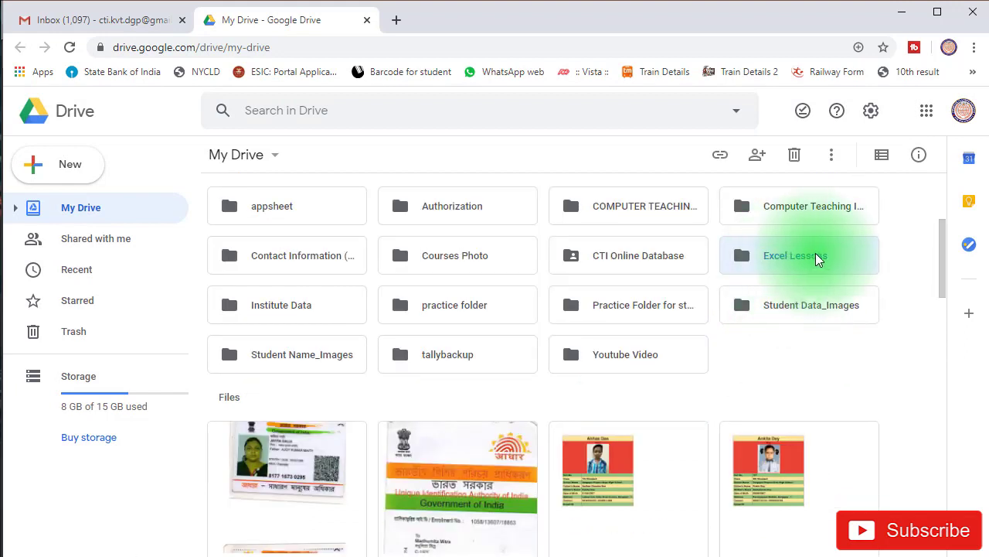
pyautogui.moveTo(818, 259); pyautogui.dragTo(802, 259)
pyautogui.doubleClick(802, 259)
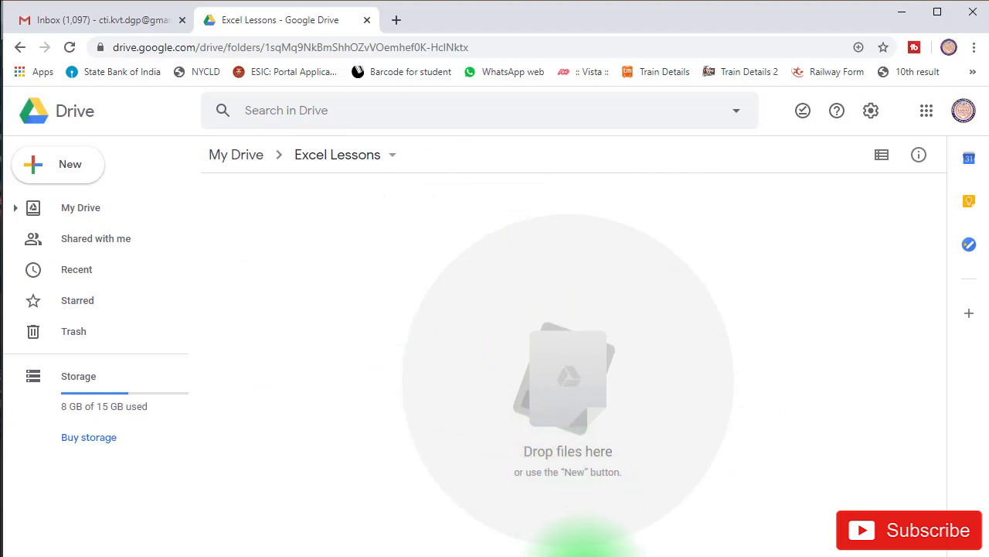
# Step: Save the Excel Lessons workbook with Ctrl+S, then minimize Excel to reveal the Drive folder
pyautogui.click(585, 554)
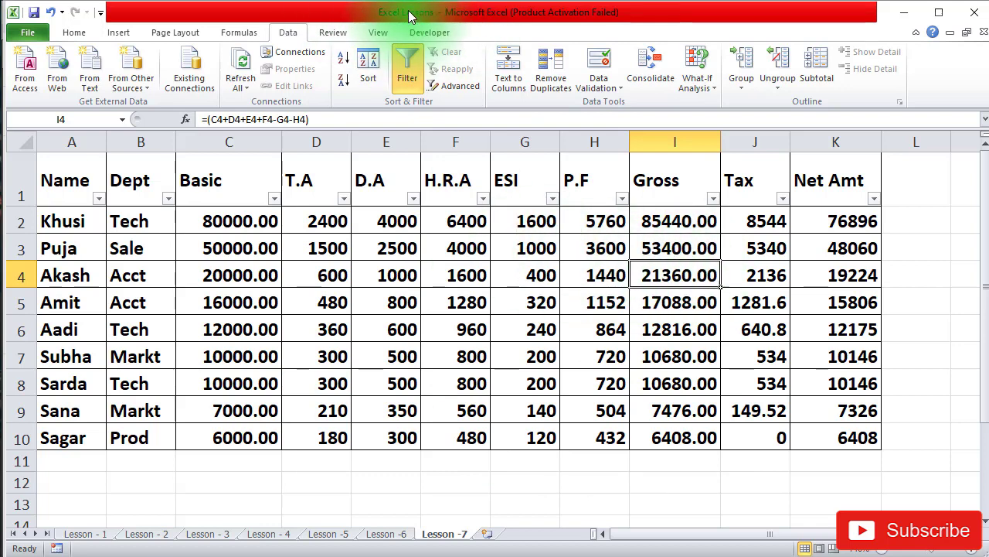
pyautogui.hotkey('ctrl', 's')
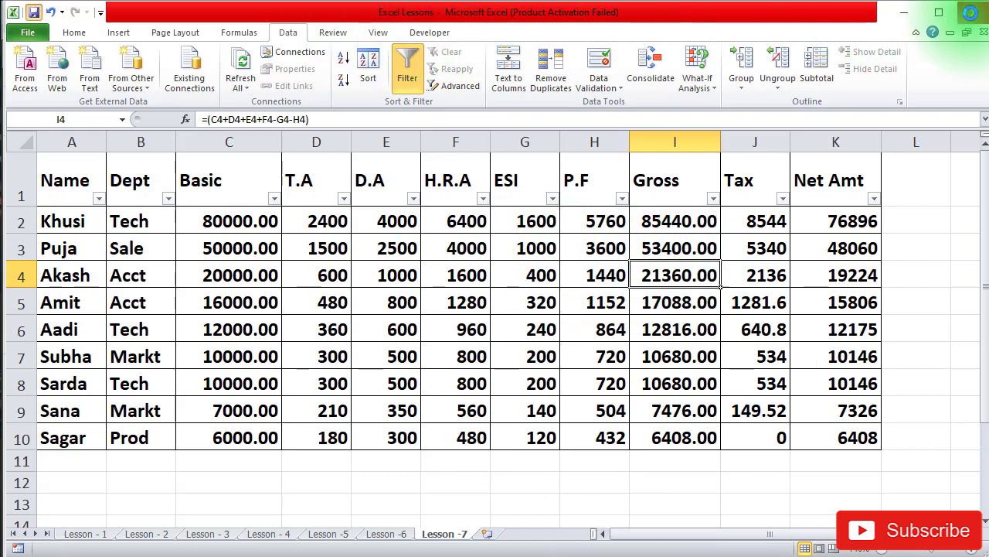
pyautogui.click(971, 12)
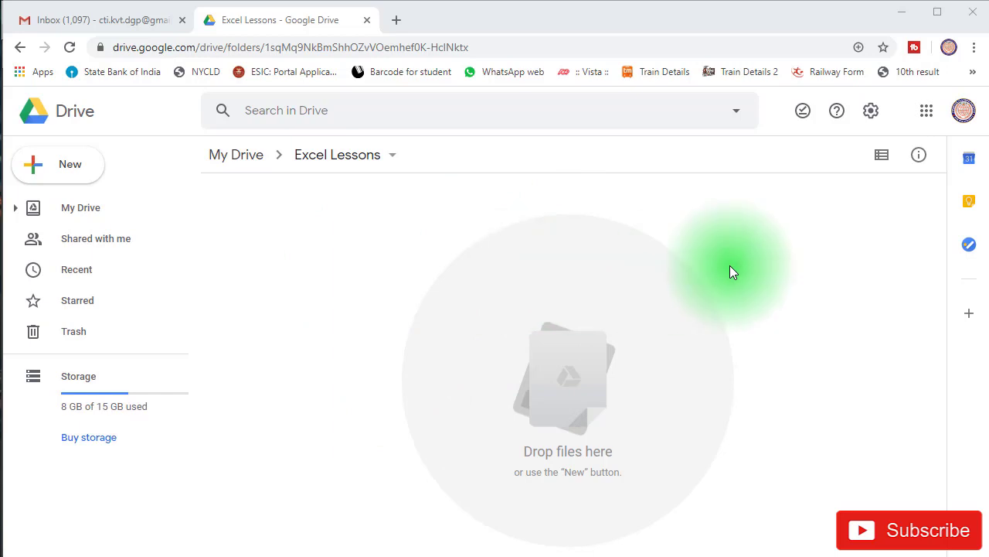
# Step: Upload the Excel Lessons workbook from This PC > Documents (D:) into the Drive folder
pyautogui.rightClick(709, 229)
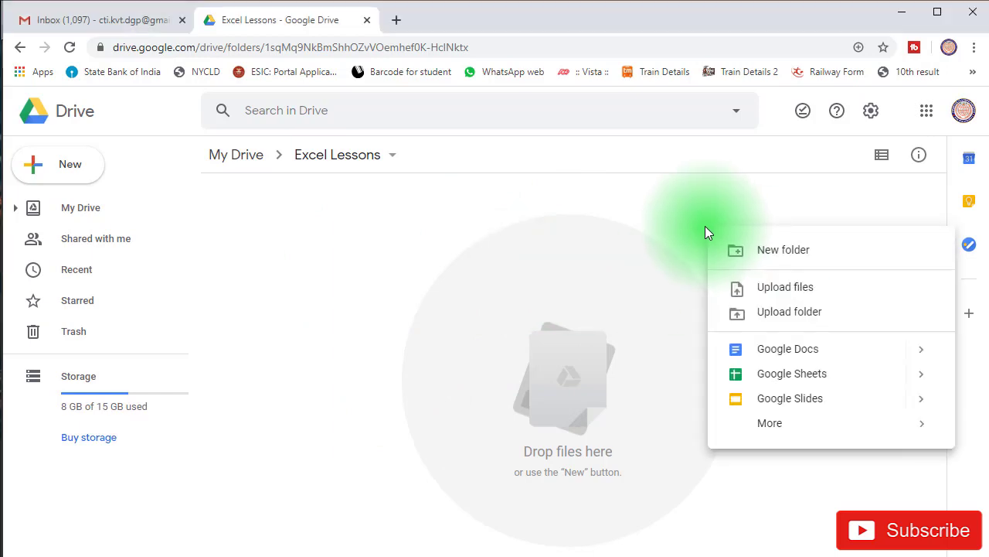
pyautogui.click(813, 295)
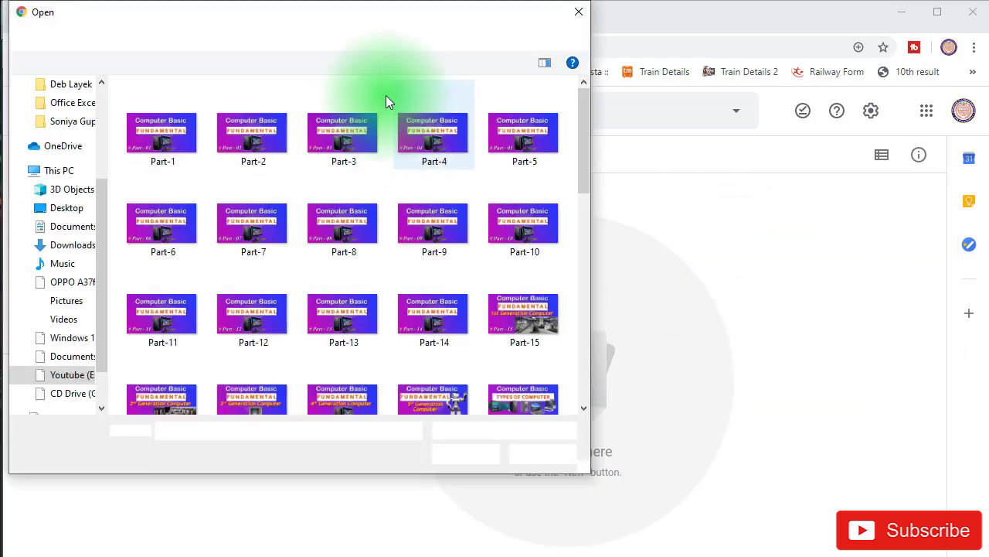
pyautogui.moveTo(352, 16); pyautogui.dragTo(398, 47)
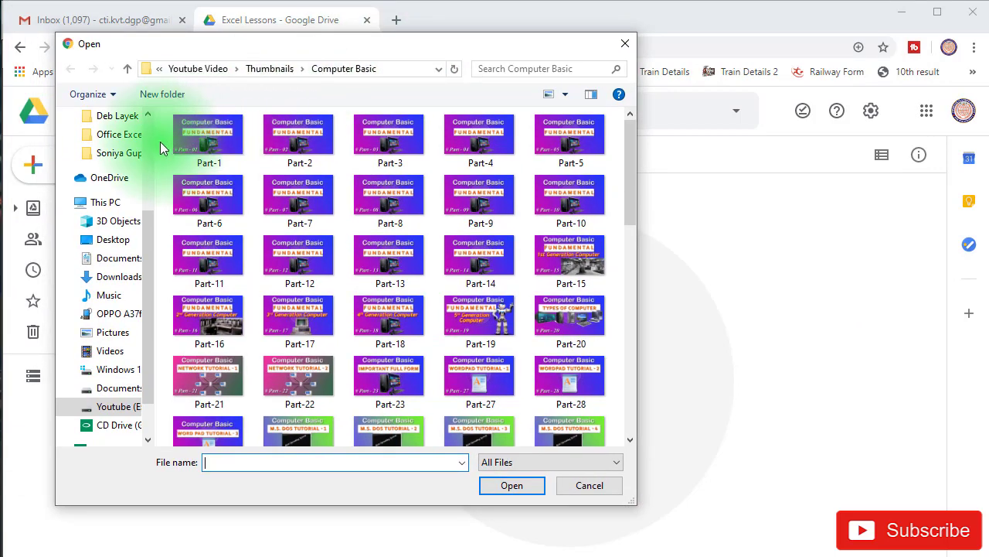
pyautogui.click(108, 204)
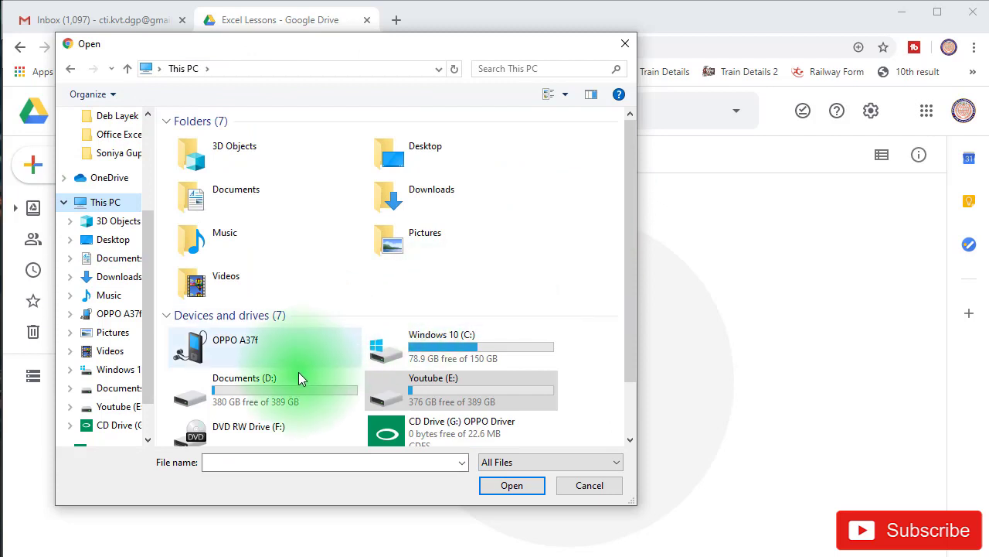
pyautogui.doubleClick(291, 381)
pyautogui.doubleClick(210, 142)
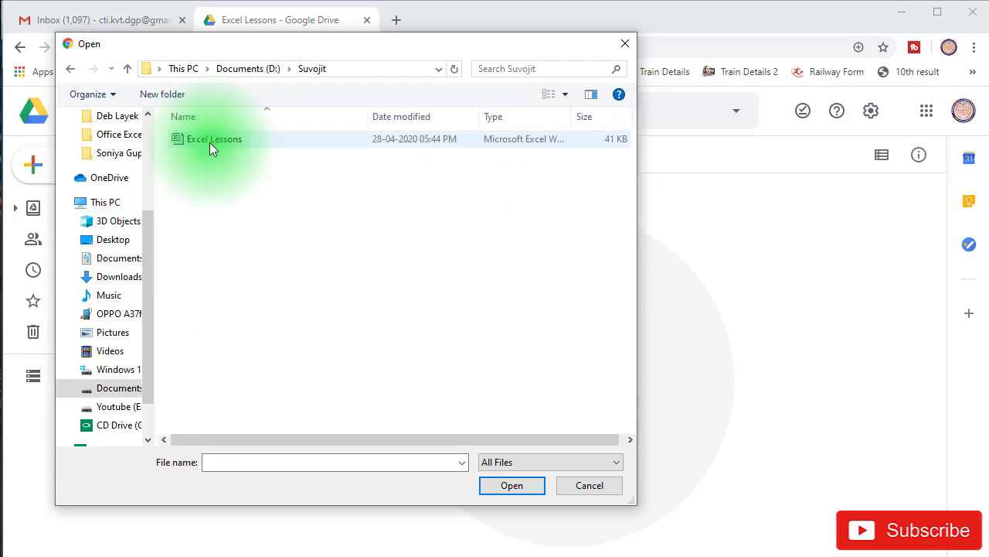
pyautogui.click(209, 142)
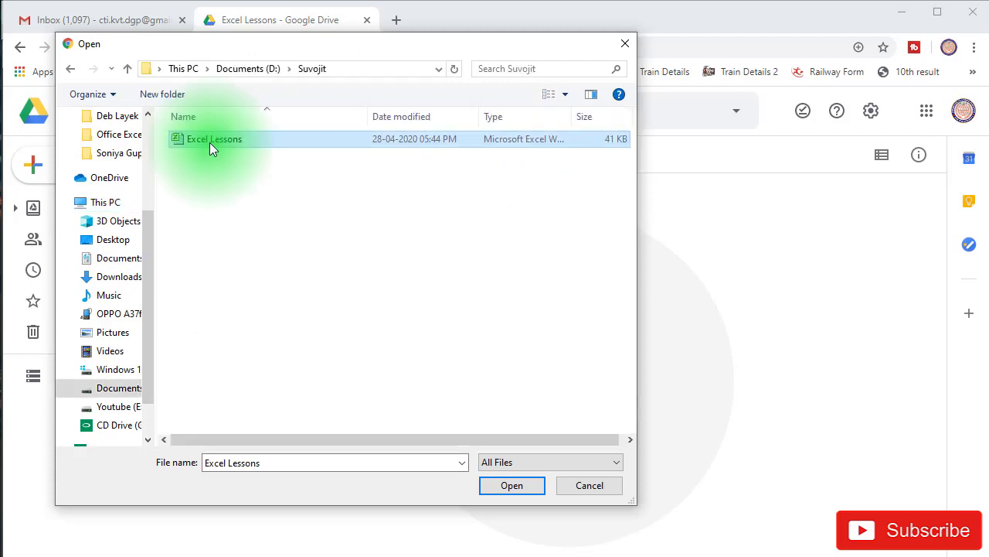
pyautogui.click(512, 485)
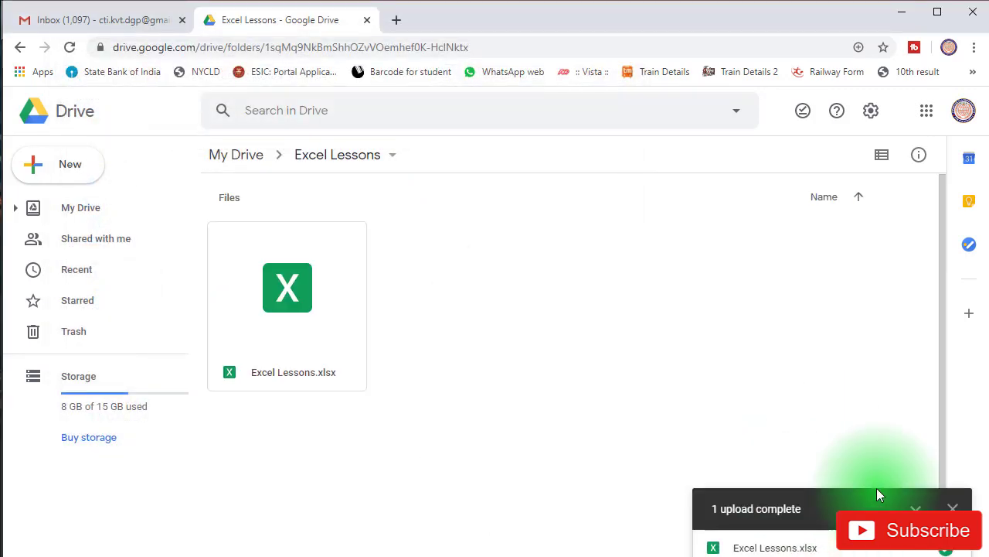
# Step: Preview the uploaded Excel Lessons.xlsx by entering its document password
pyautogui.click(954, 508)
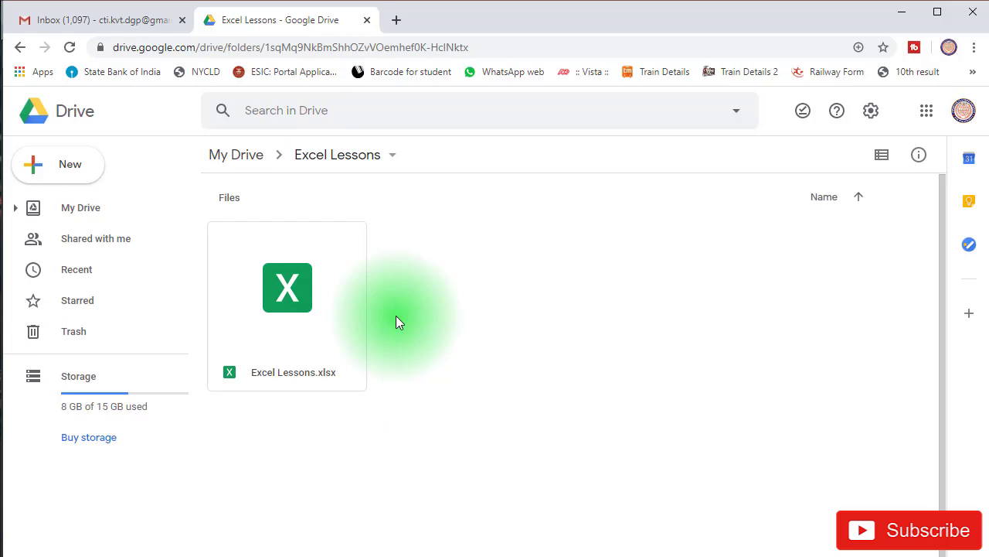
pyautogui.doubleClick(292, 292)
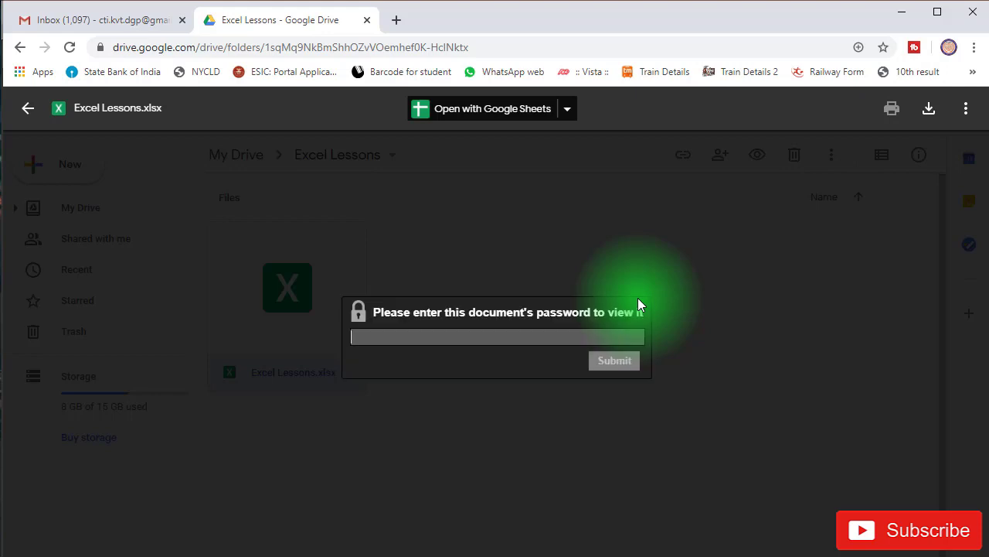
pyautogui.press('Return')
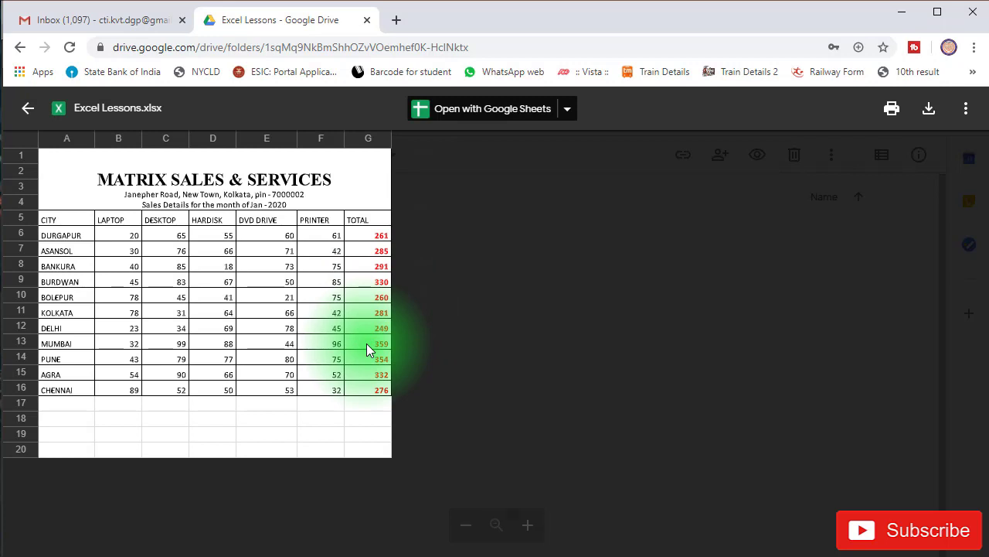
# Step: Close the workbook preview and sign out of the Google account
pyautogui.press('Escape')
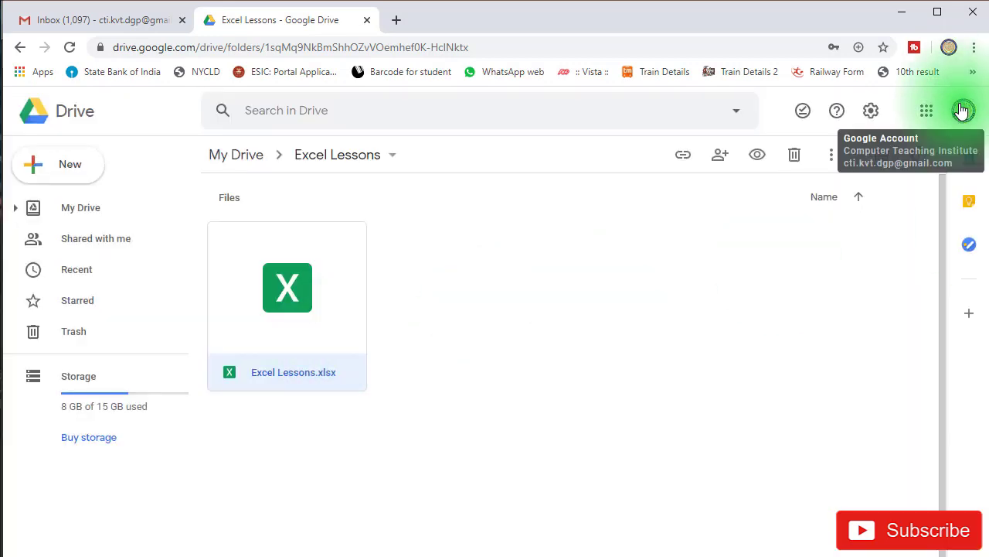
pyautogui.click(961, 111)
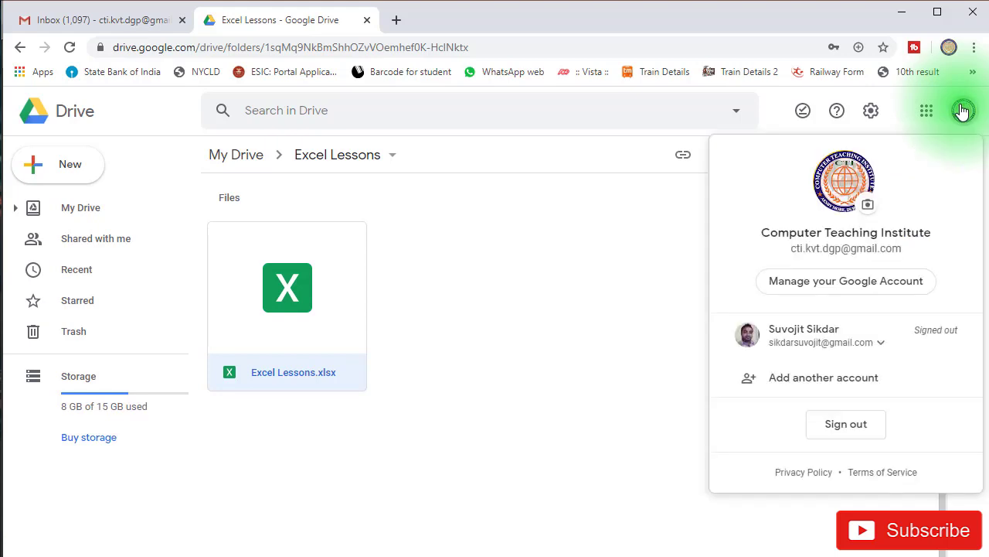
pyautogui.click(854, 431)
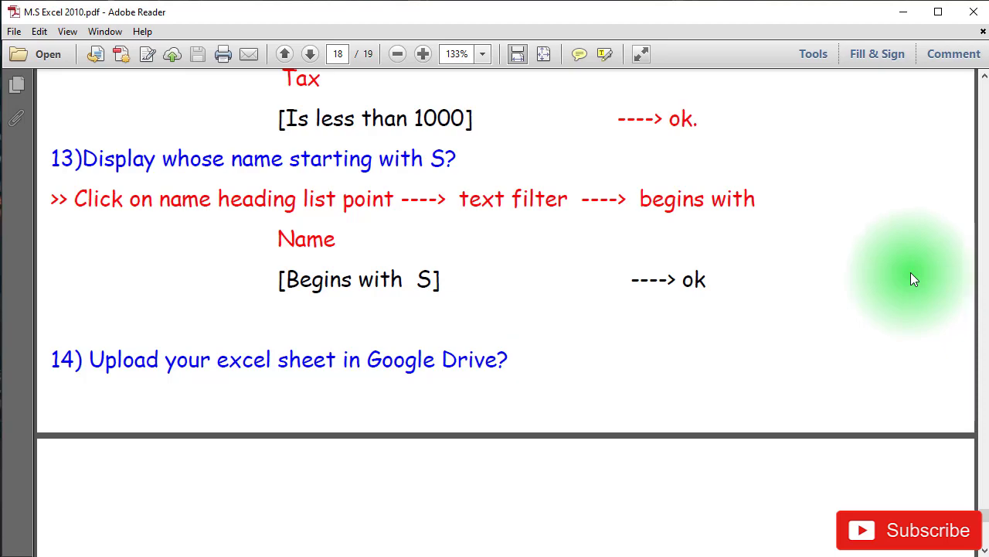
pyautogui.scroll(-6, 912, 279)
pyautogui.scroll(3, 912, 278)
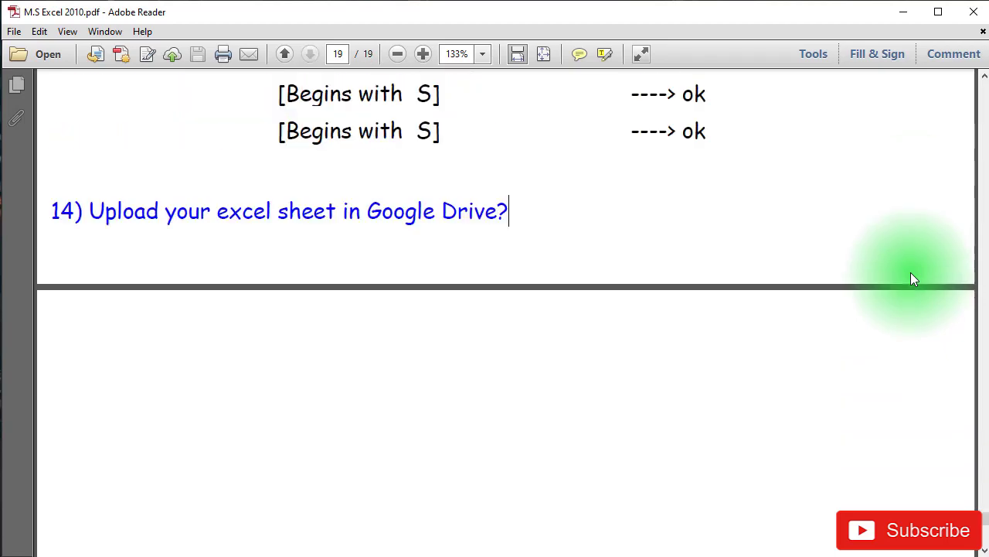
pyautogui.scroll(5, 912, 278)
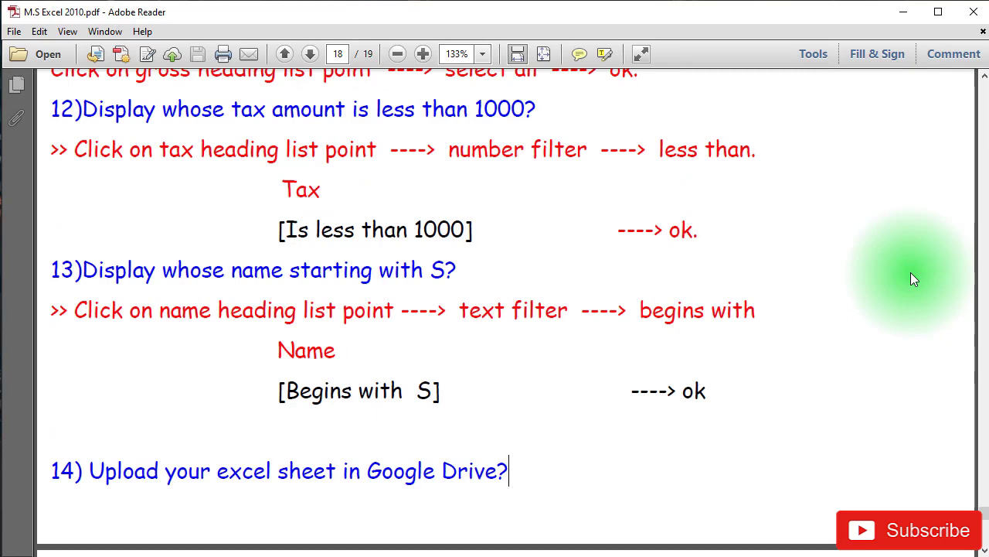
pyautogui.scroll(3, 906, 294)
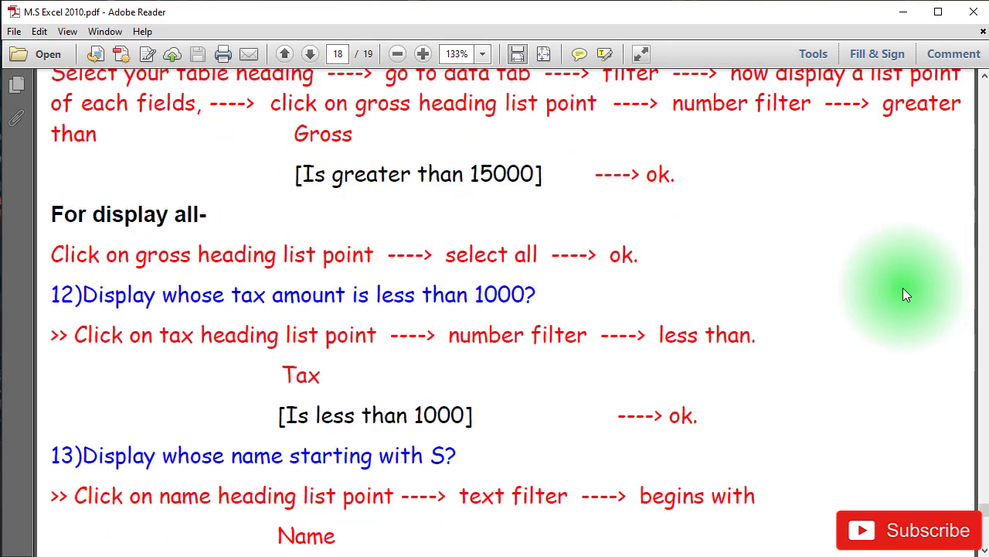
pyautogui.scroll(5, 903, 288)
pyautogui.scroll(8, 903, 287)
pyautogui.scroll(8, 903, 287)
pyautogui.scroll(8, 902, 287)
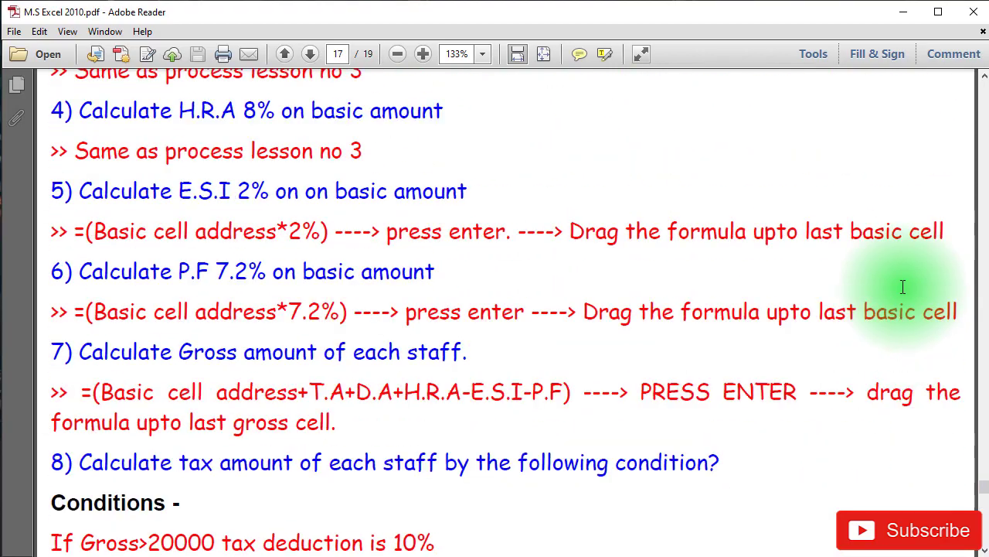
pyautogui.scroll(7, 903, 287)
pyautogui.scroll(10, 902, 287)
pyautogui.scroll(5, 903, 288)
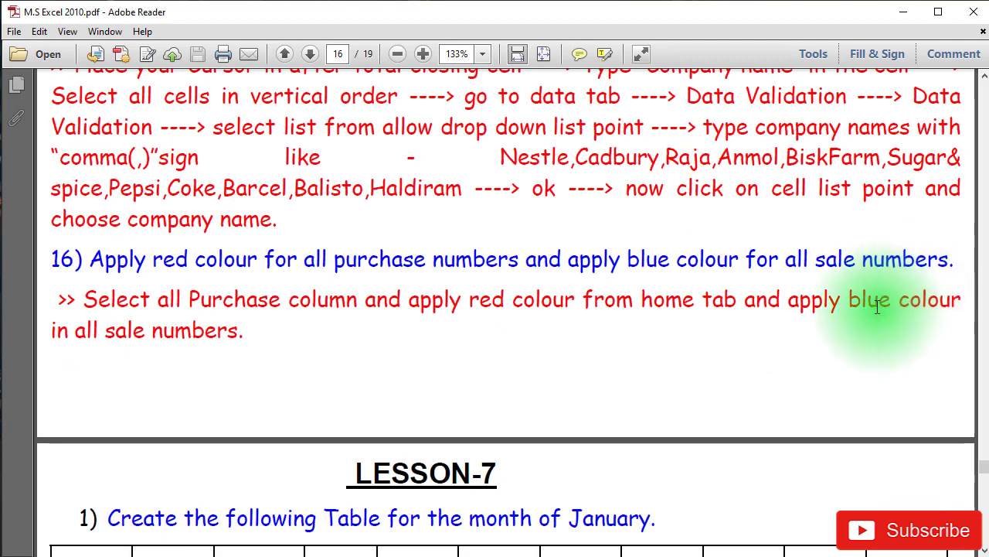
pyautogui.scroll(5, 881, 303)
pyautogui.scroll(6, 878, 308)
pyautogui.scroll(7, 877, 308)
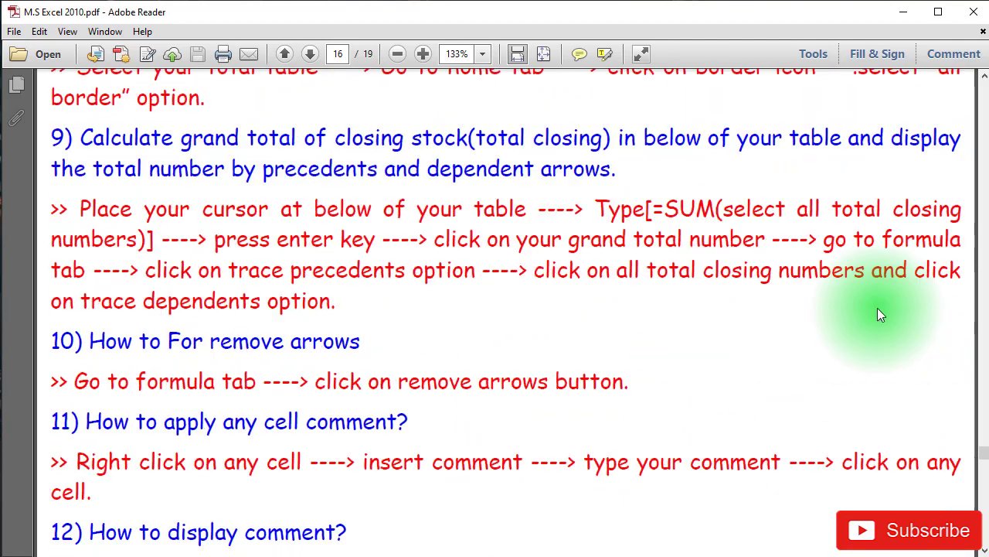
pyautogui.scroll(3, 878, 308)
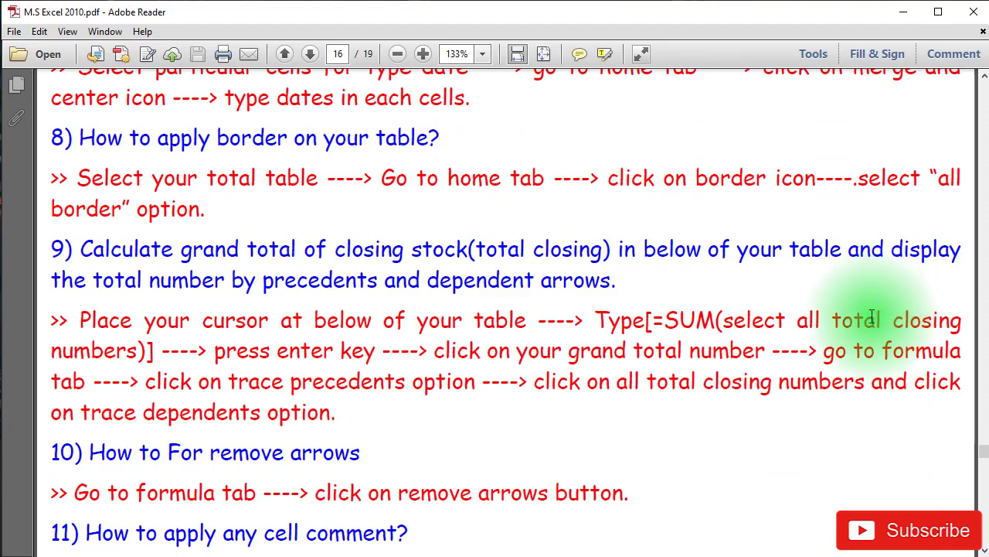
pyautogui.scroll(20, 698, 393)
pyautogui.scroll(5, 698, 390)
pyautogui.scroll(5, 698, 390)
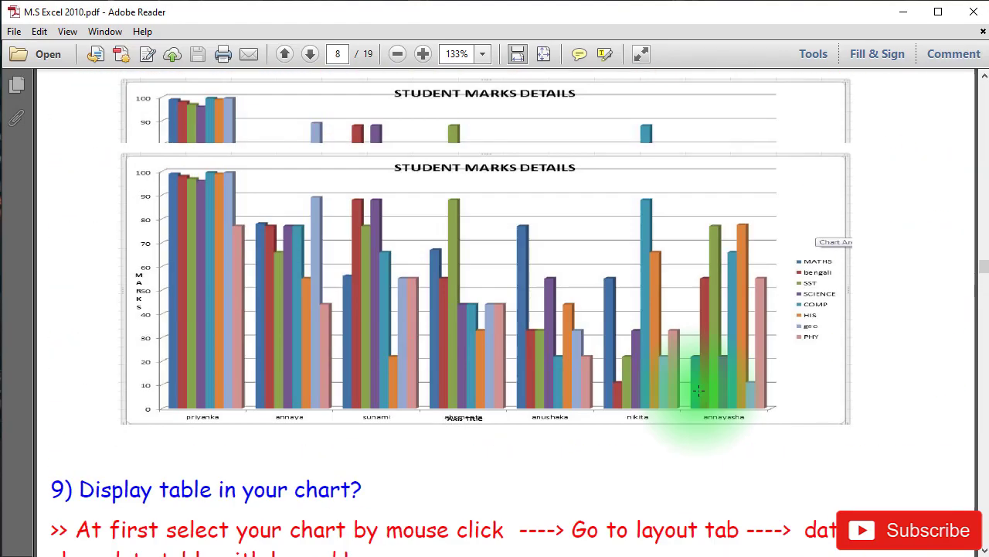
pyautogui.scroll(10, 698, 390)
pyautogui.scroll(6, 699, 390)
pyautogui.scroll(4, 698, 390)
pyautogui.scroll(5, 699, 391)
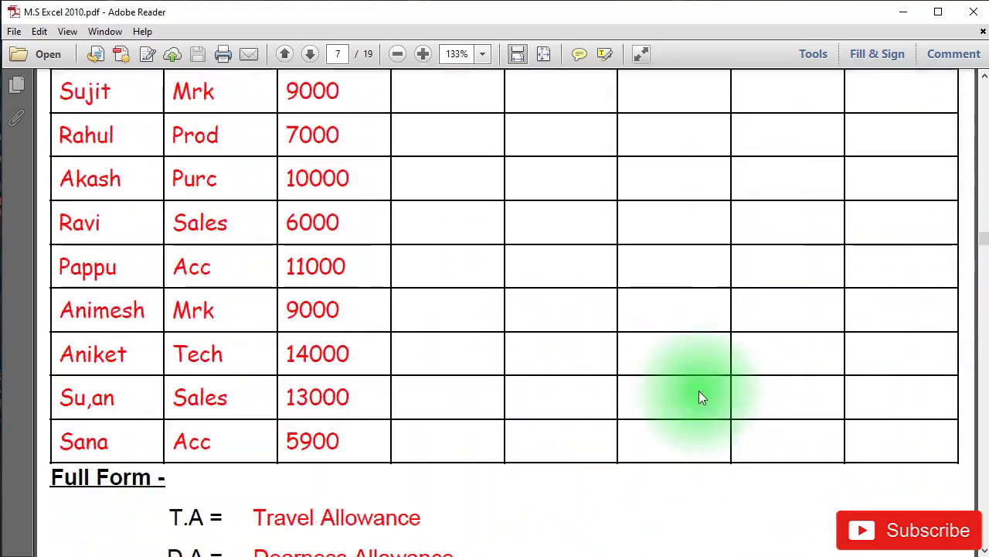
pyautogui.scroll(8, 699, 391)
pyautogui.scroll(5, 699, 390)
pyautogui.scroll(8, 698, 390)
pyautogui.scroll(5, 699, 391)
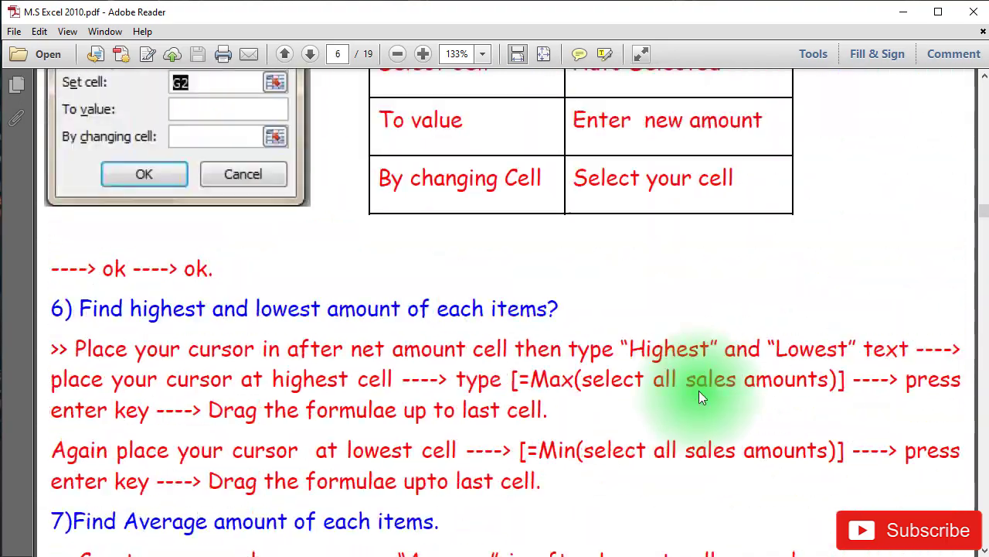
pyautogui.scroll(6, 699, 391)
pyautogui.scroll(3, 699, 391)
pyautogui.scroll(5, 699, 391)
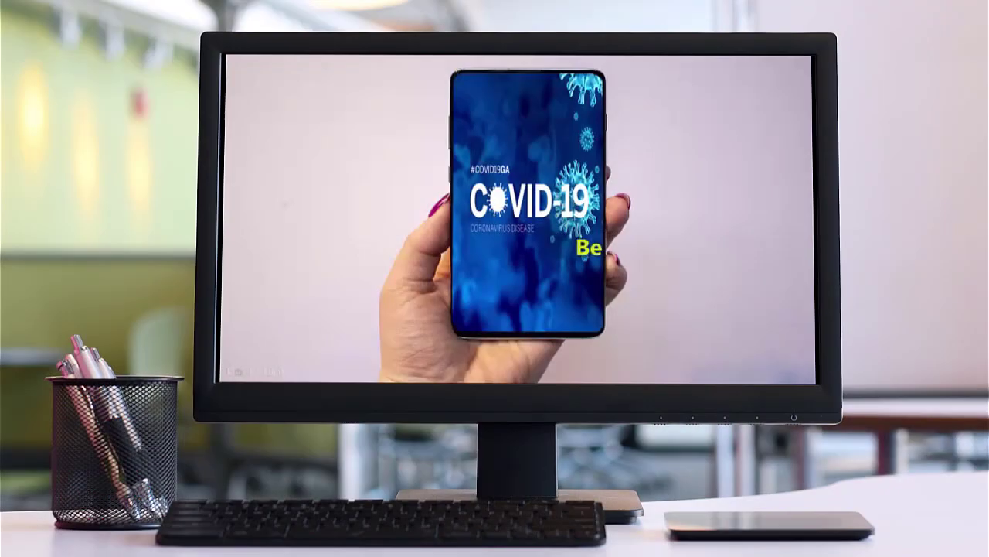